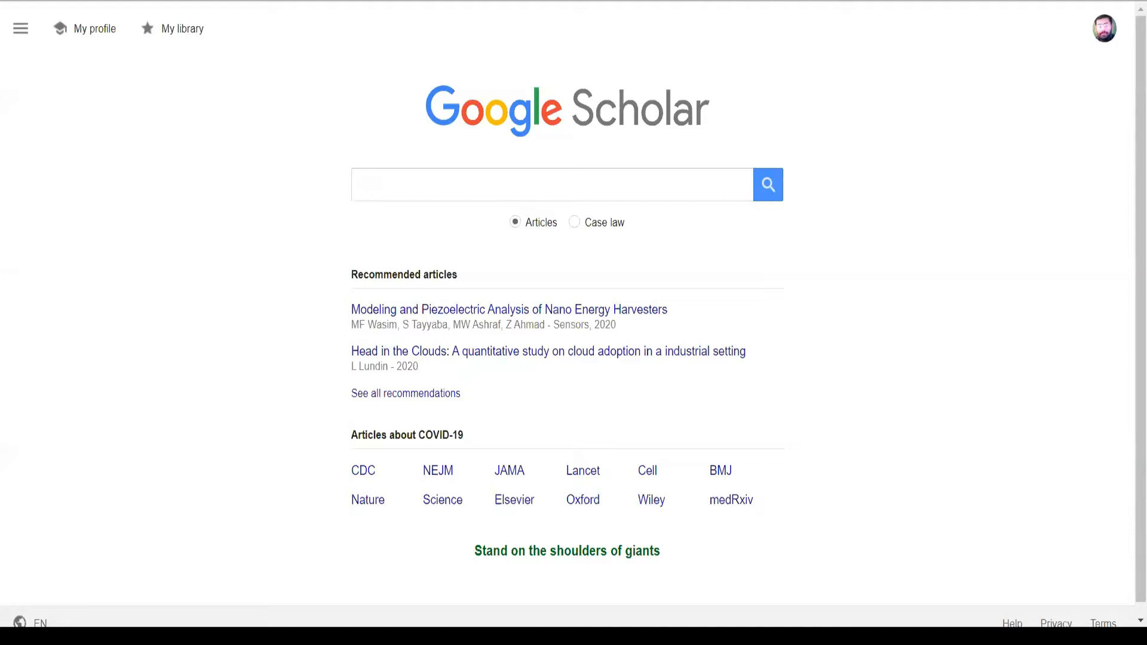
# Step: Search Google Scholar for "internet of things security", and search again with the first result's title, "A survey on the internet of things security"
pyautogui.click(404, 181)
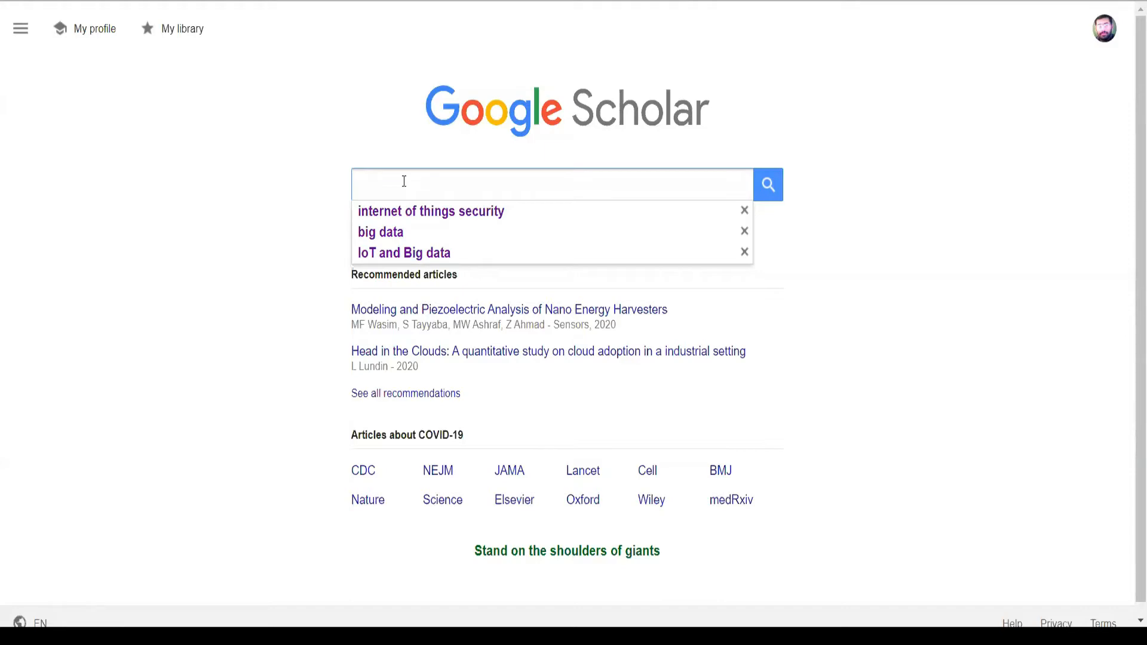
pyautogui.click(418, 211)
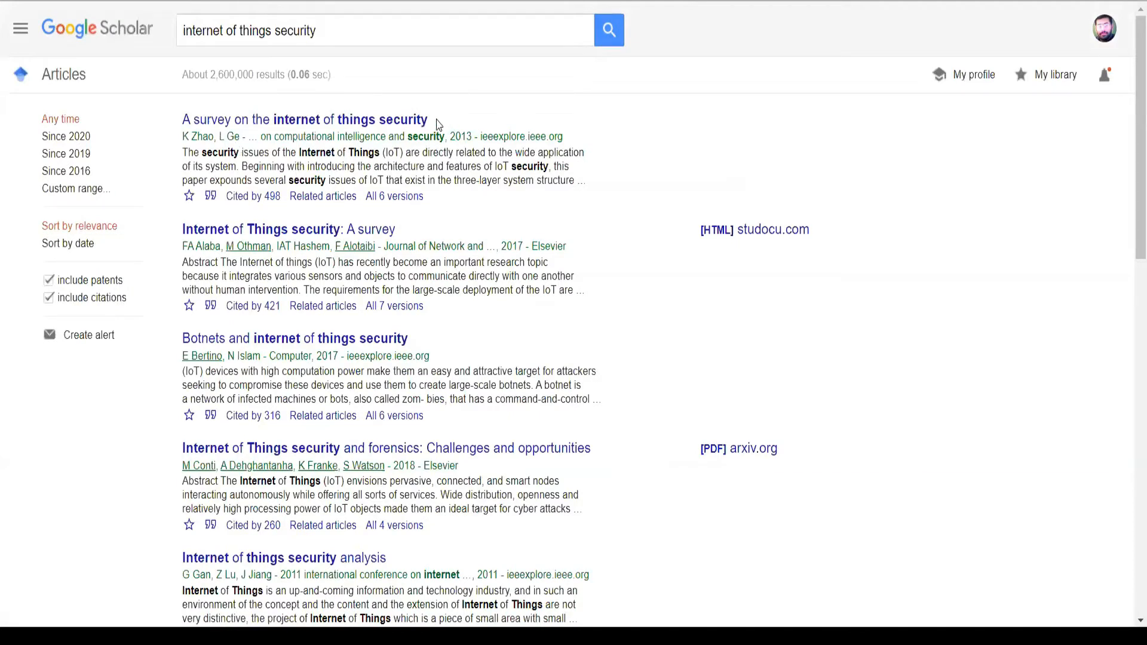
pyautogui.moveTo(439, 123); pyautogui.dragTo(174, 114)
pyautogui.click(174, 114)
pyautogui.moveTo(433, 120); pyautogui.dragTo(185, 119)
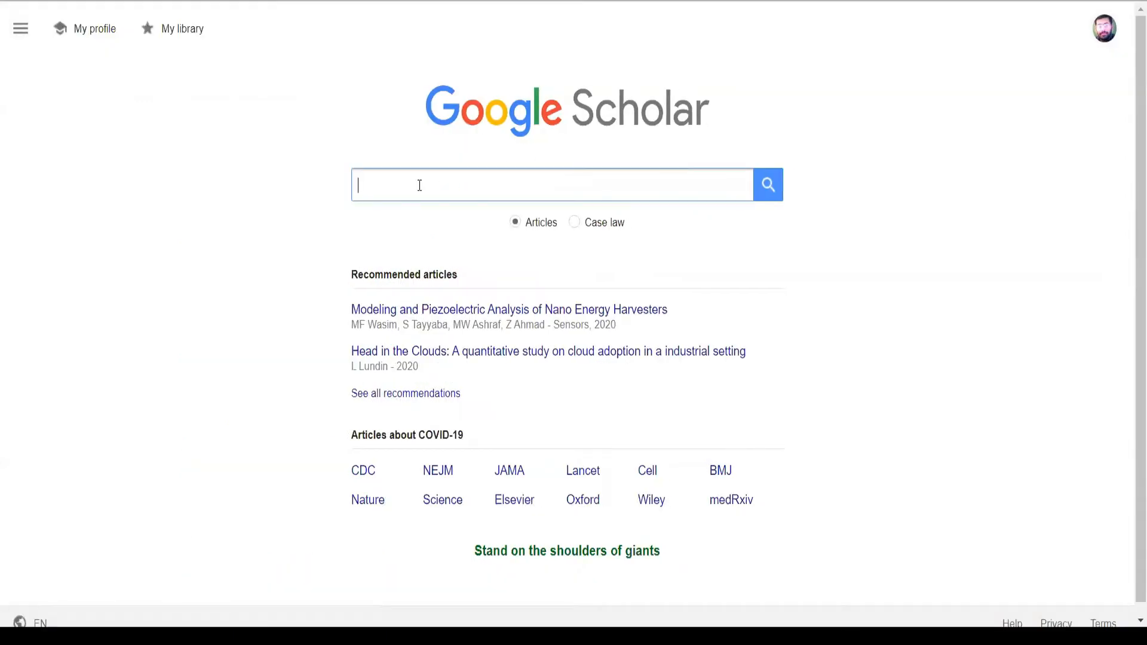
pyautogui.write('A survey on the internet of things security')
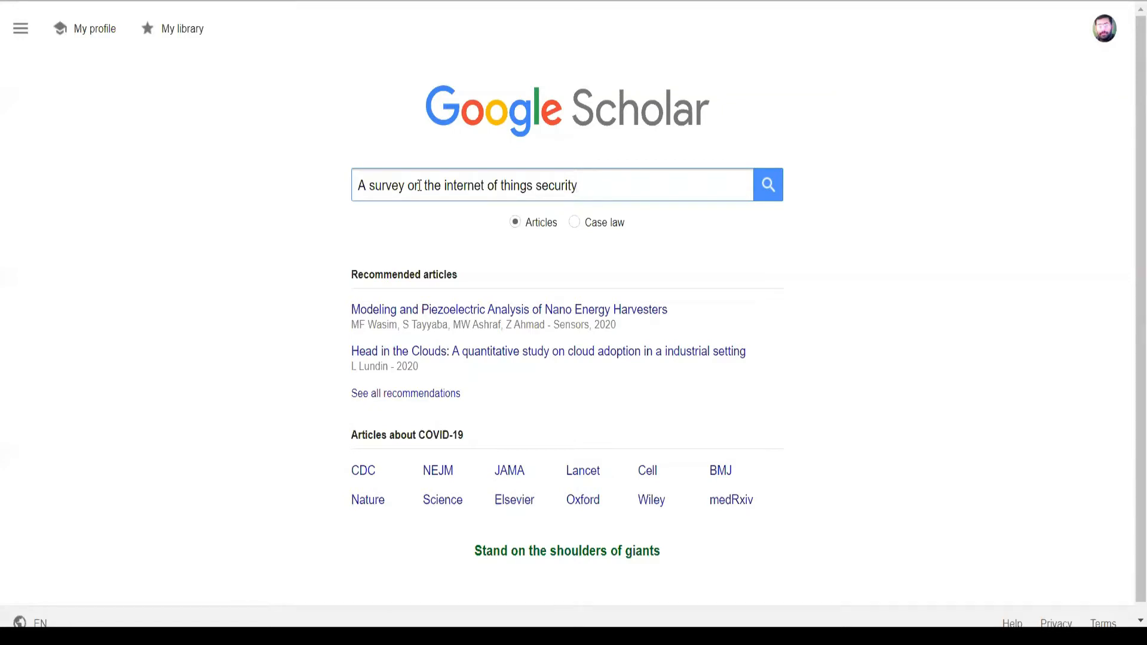
pyautogui.press('Return')
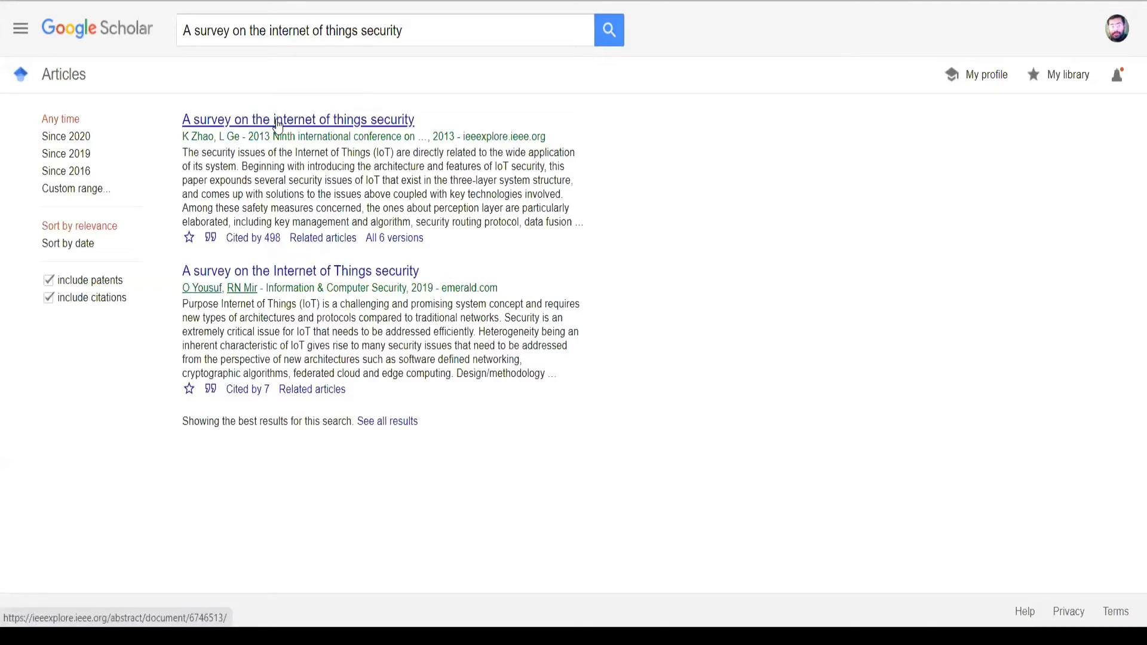
# Step: View the 2019 Information & Computer Security survey article's page and open the citation options for that search result
pyautogui.click(358, 281)
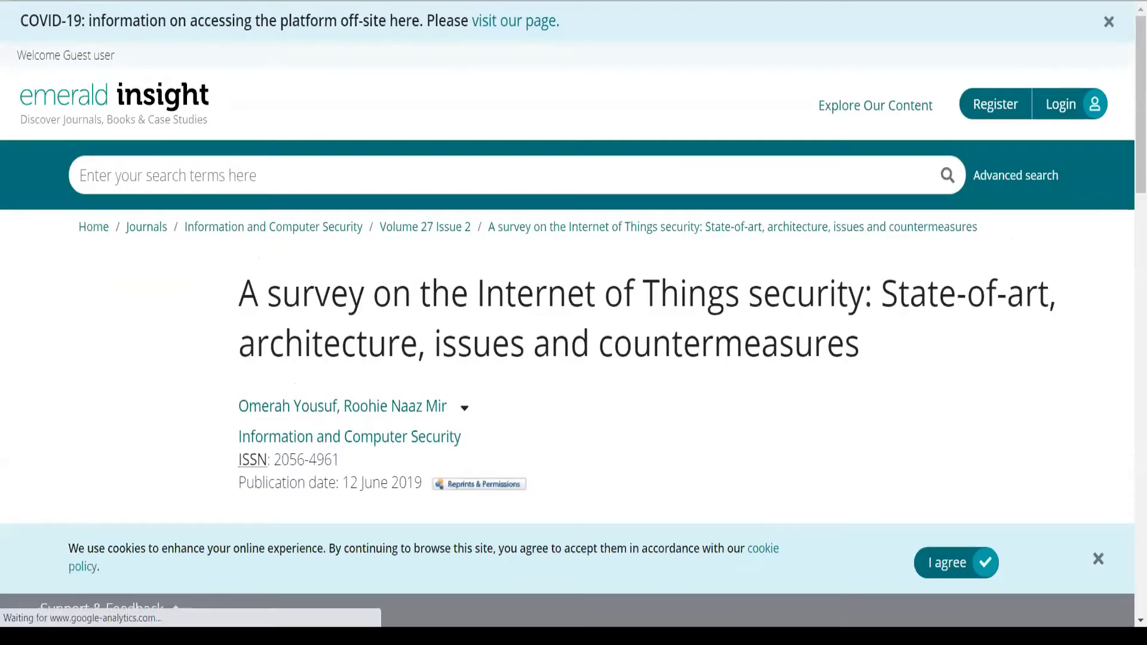
pyautogui.hotkey('alt', 'Left')
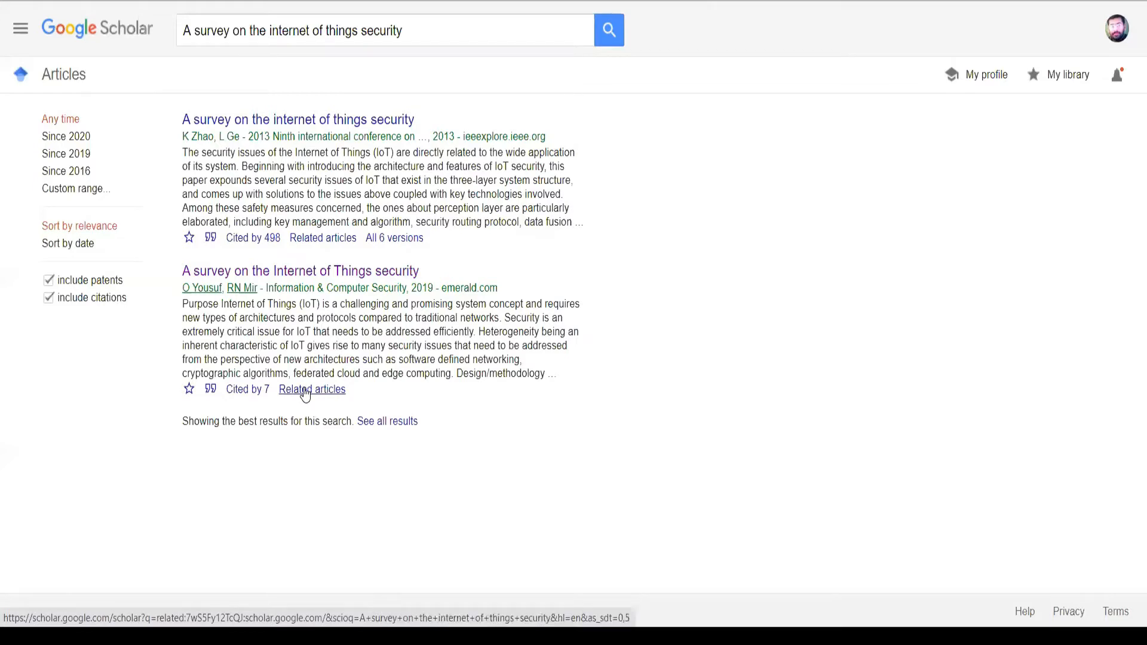
pyautogui.click(212, 395)
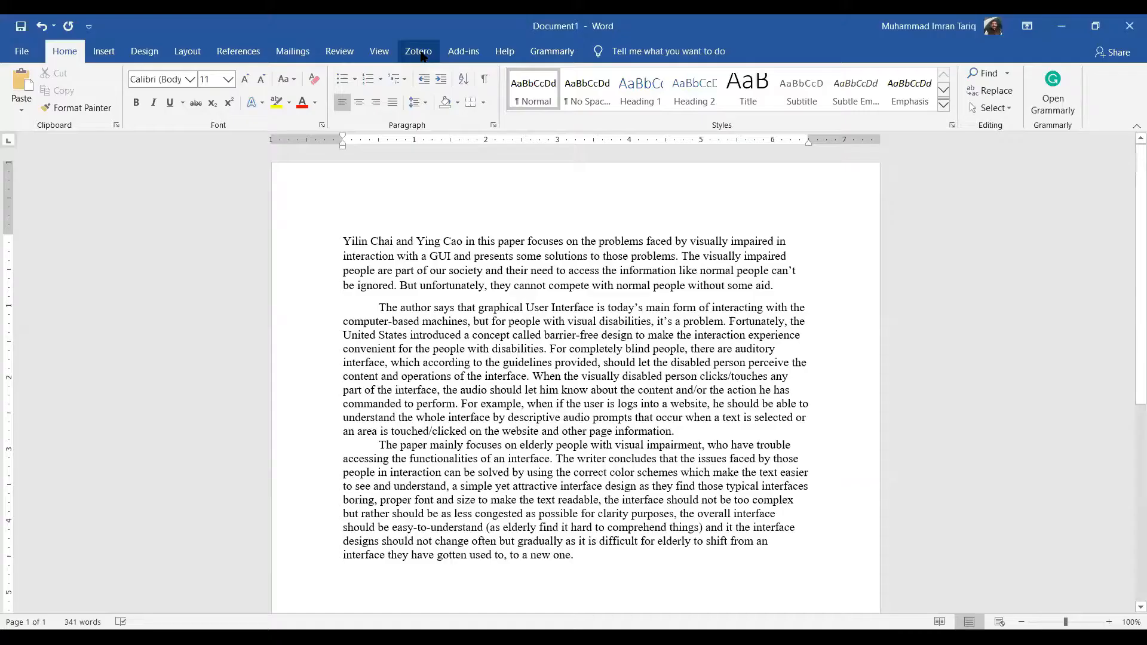
# Step: Try to open Zotero's document preferences for the Word document and dismiss the message
pyautogui.click(418, 52)
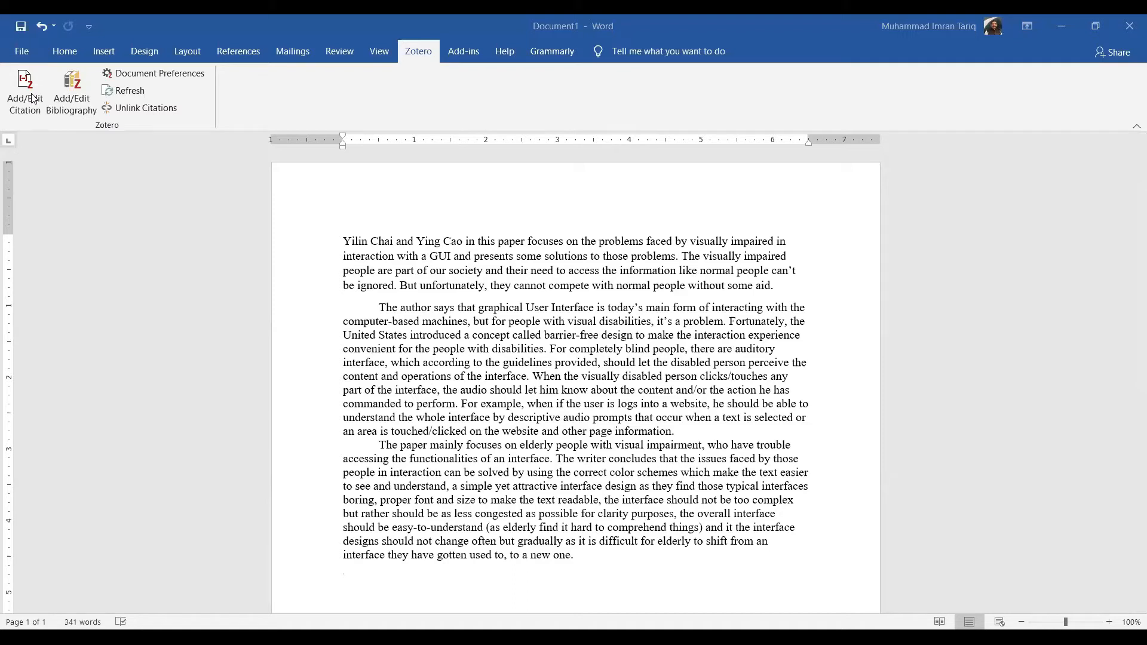
pyautogui.click(190, 73)
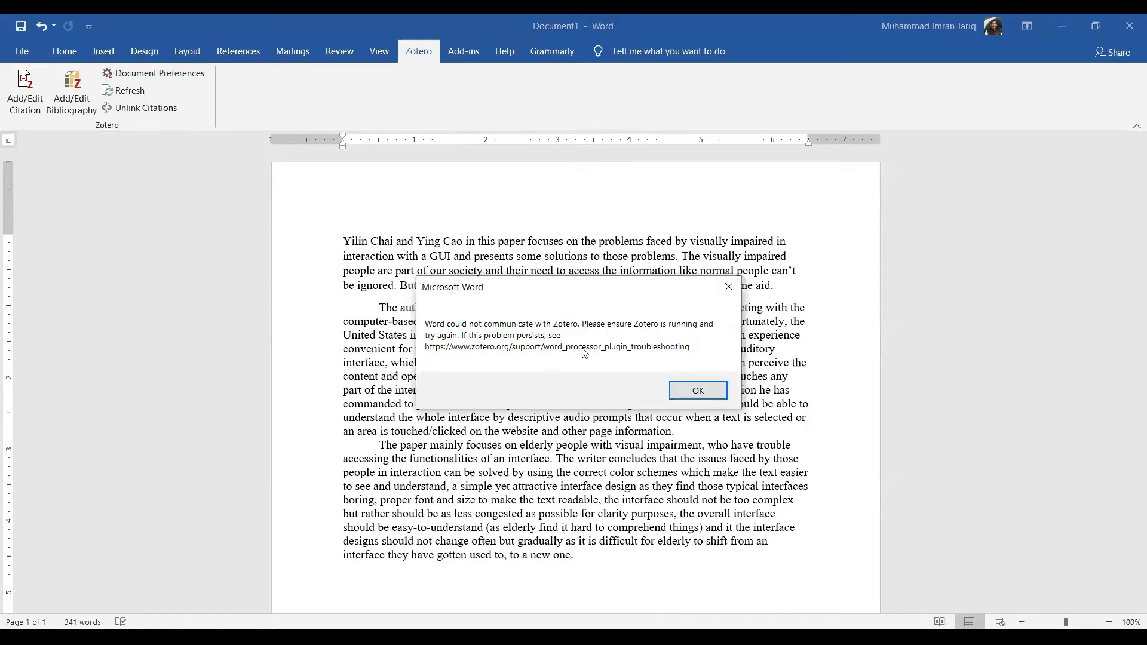
pyautogui.click(698, 391)
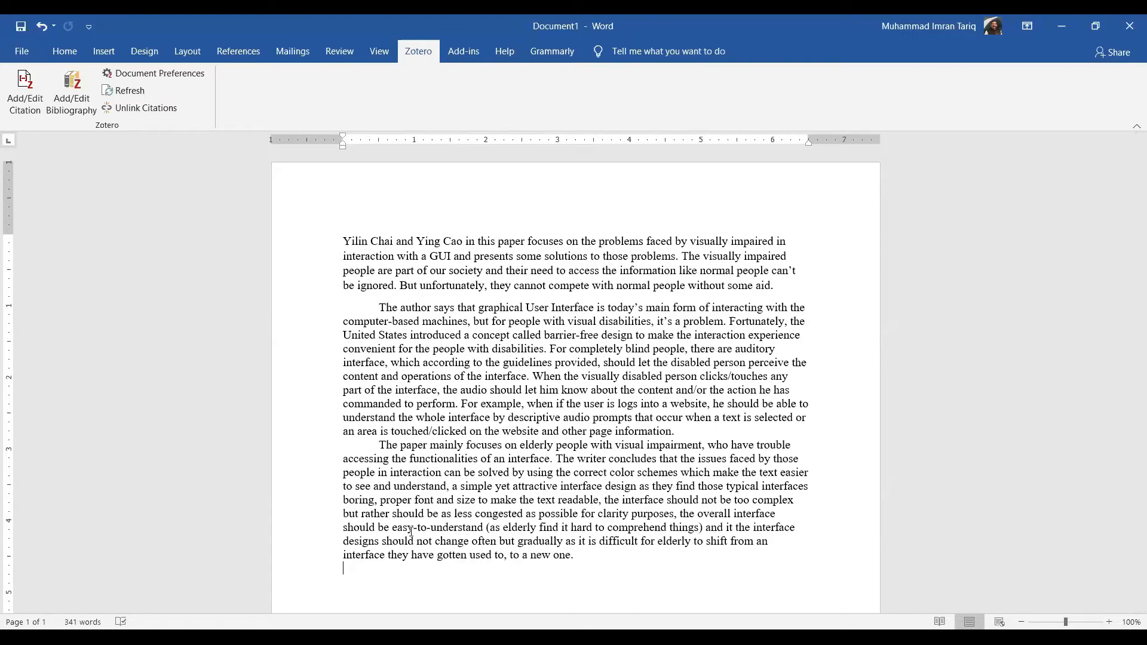
# Step: Switch to Zotero and look through the references stored in My Library
pyautogui.hotkey('alt', 'Tab')
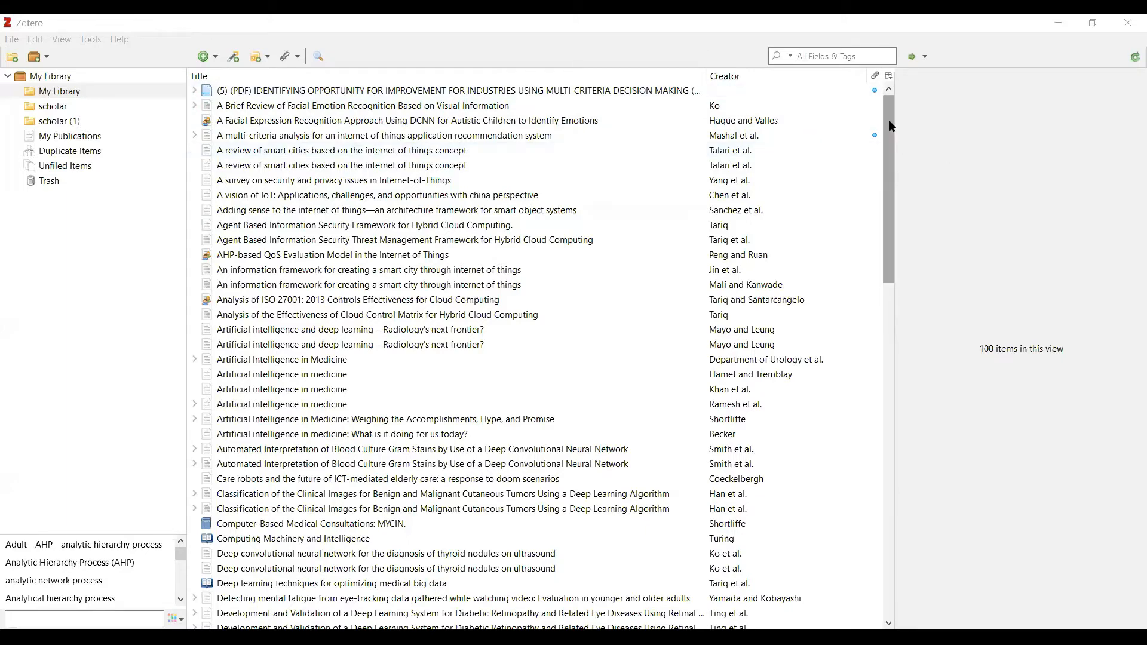
pyautogui.moveTo(886, 427); pyautogui.dragTo(889, 172)
pyautogui.moveTo(888, 114); pyautogui.dragTo(890, 102)
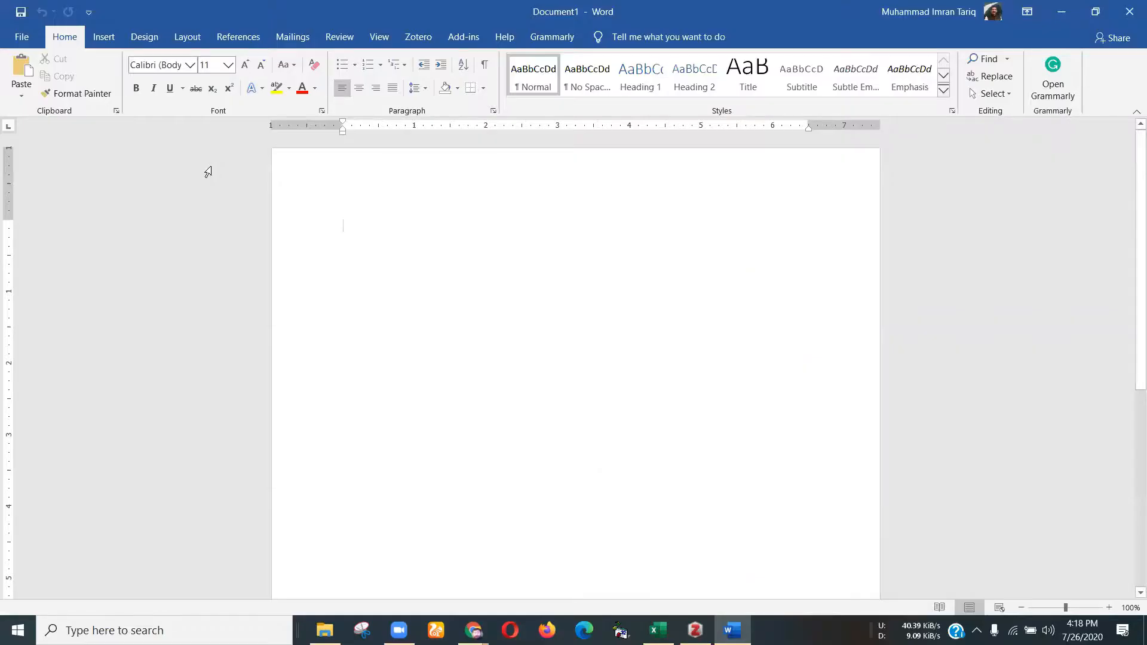
# Step: Paste the three-paragraph text on visually impaired interface users into the blank Word document and open Zotero's document preferences
pyautogui.hotkey('ctrl', 'v')
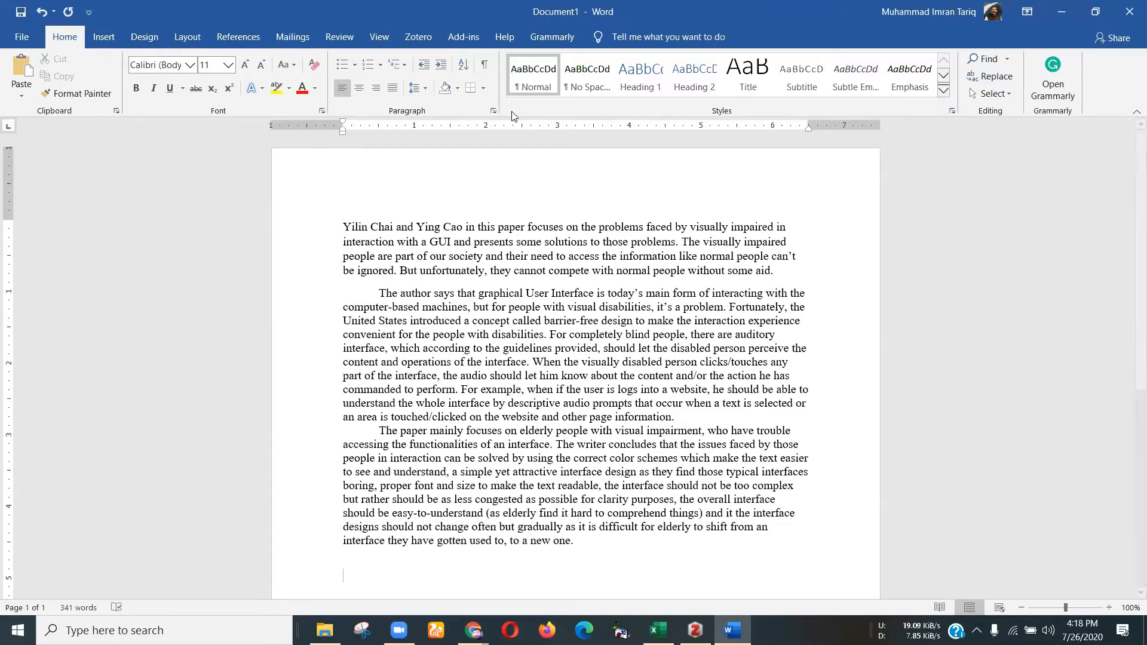
pyautogui.click(418, 37)
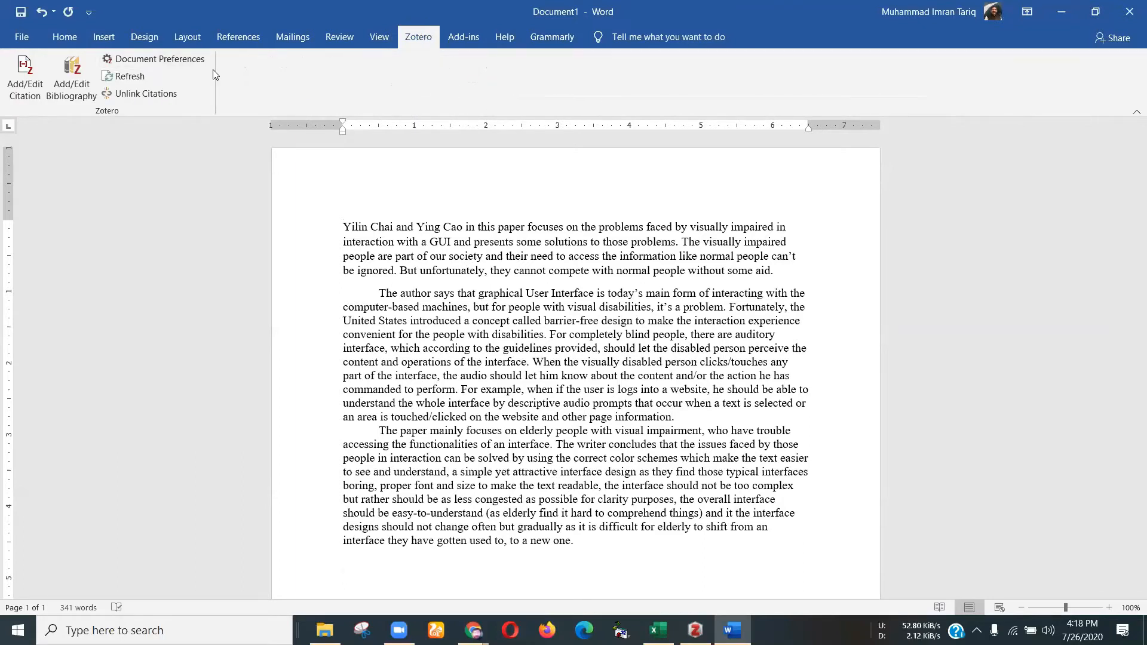
pyautogui.click(172, 62)
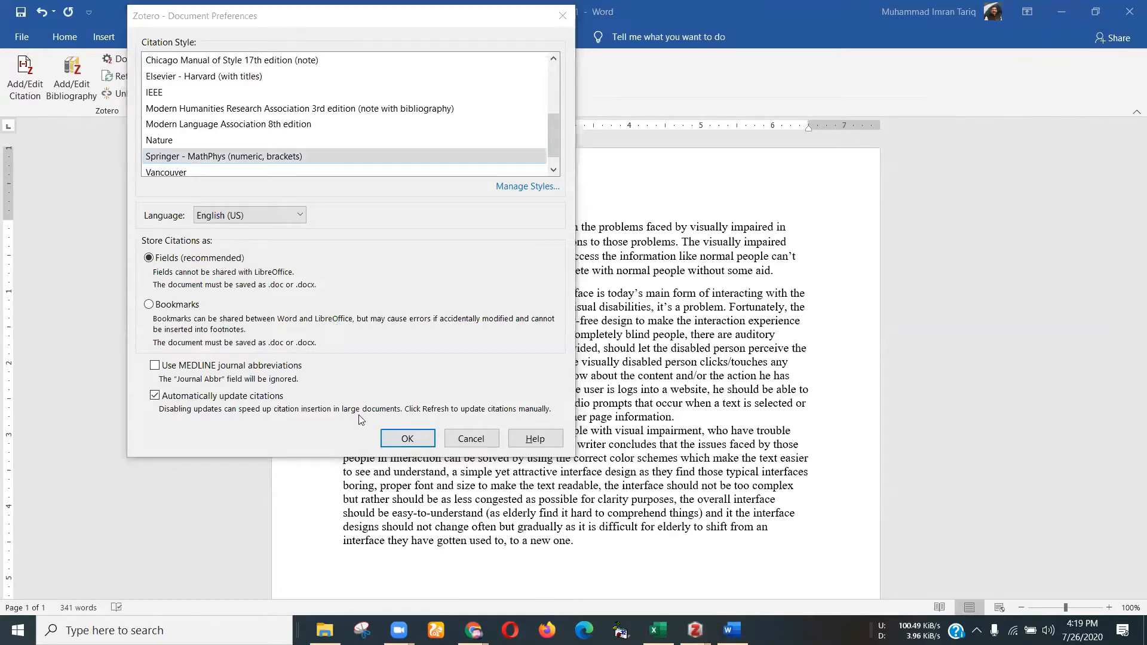
# Step: Examine the available citation styles in the document preferences, from American Chemical Society through Vancouver
pyautogui.click(556, 130)
pyautogui.moveTo(556, 130)
pyautogui.mouseDown()
pyautogui.moveTo(556, 70)
pyautogui.moveTo(556, 135)
pyautogui.mouseUp()
pyautogui.scroll(-1, 558, 113)
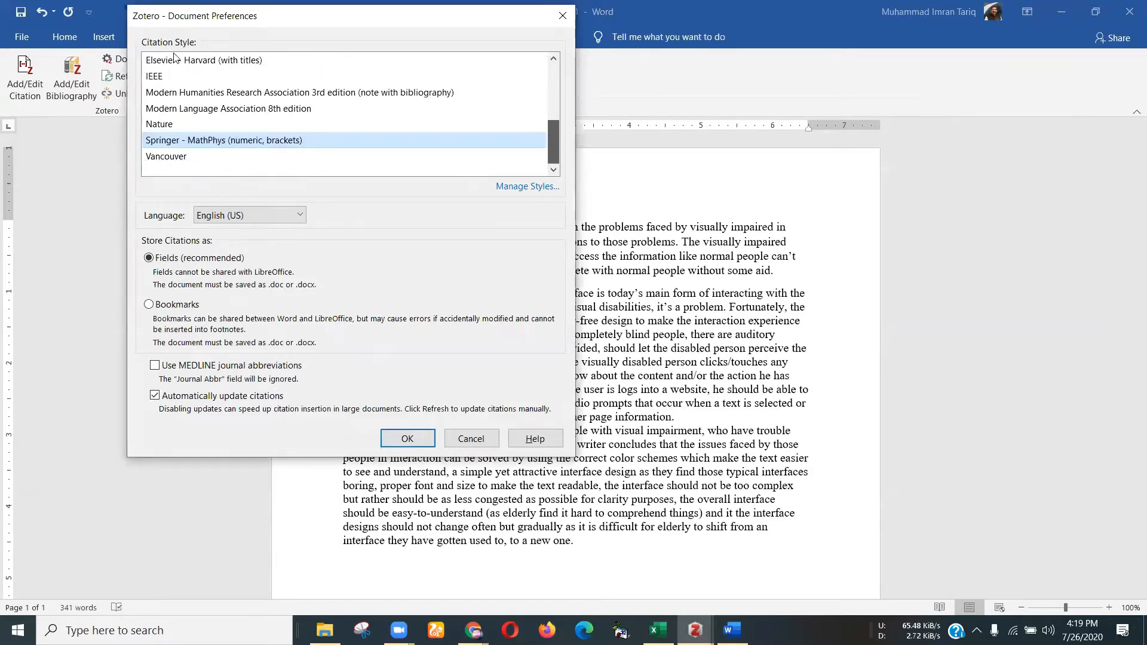
pyautogui.scroll(10, 176, 57)
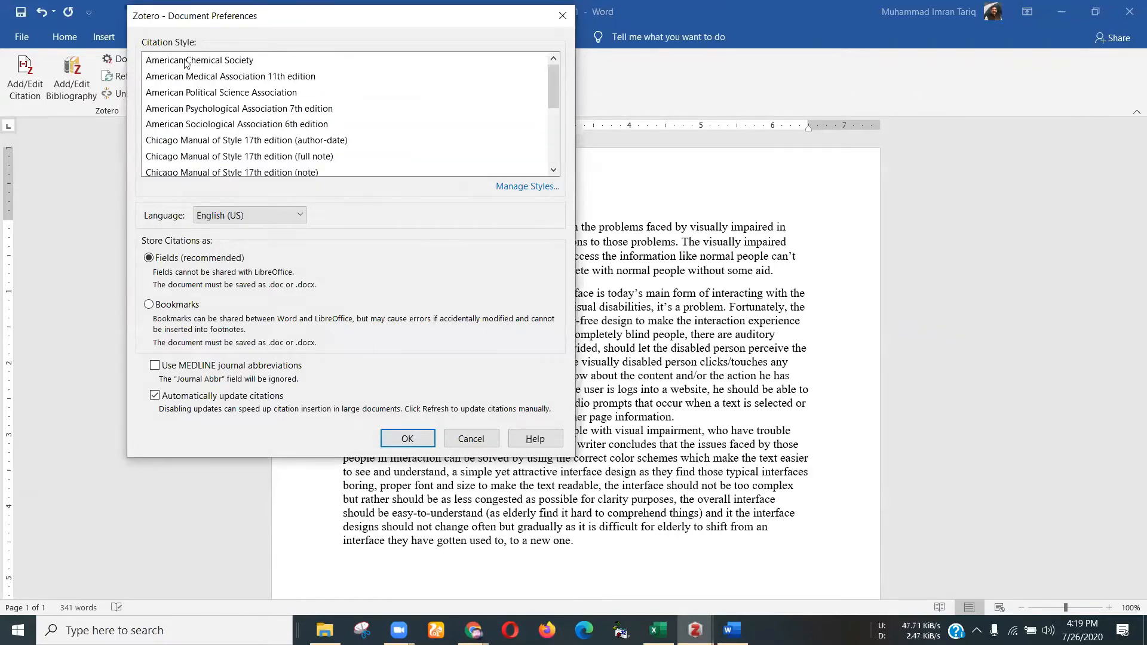
pyautogui.click(436, 529)
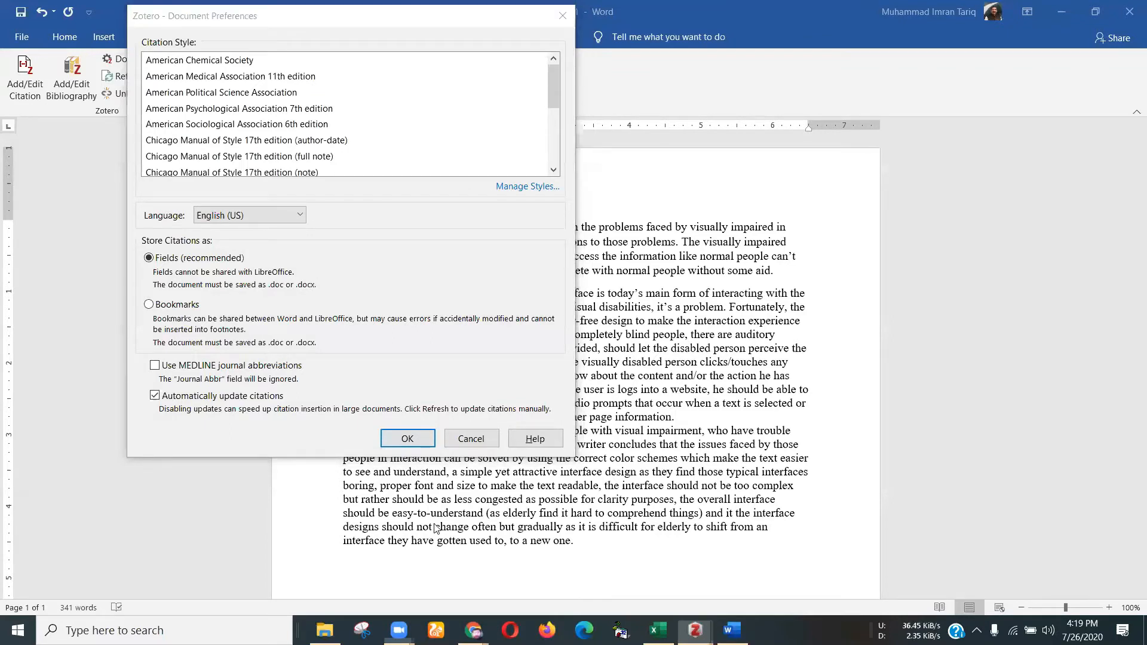
pyautogui.click(162, 52)
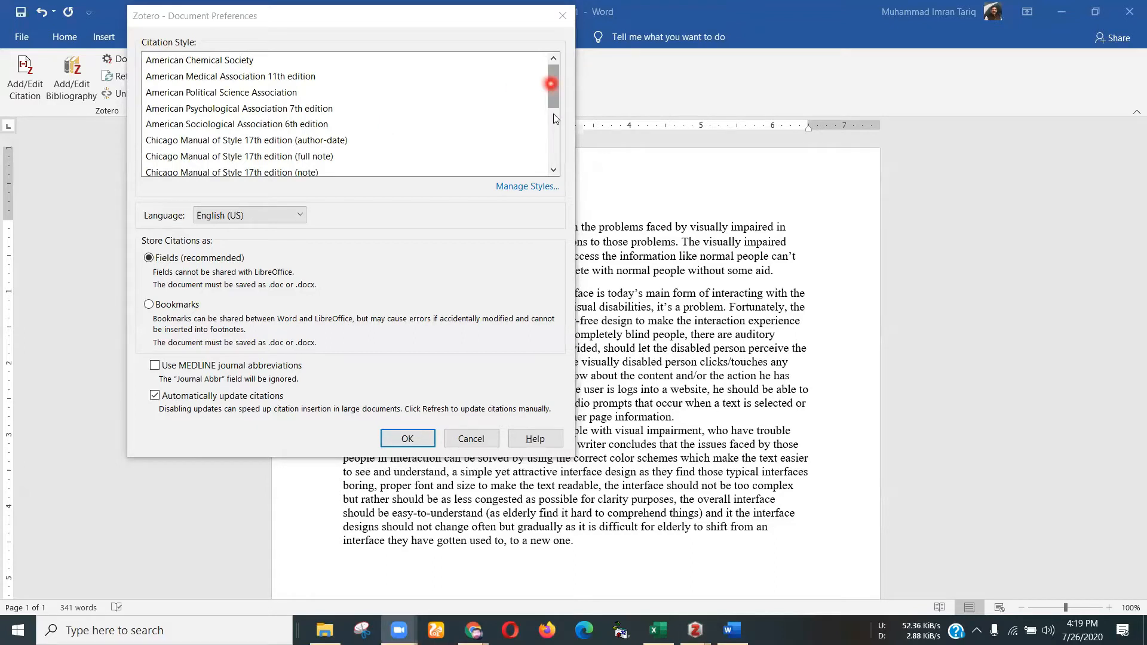
pyautogui.moveTo(553, 84)
pyautogui.mouseDown()
pyautogui.moveTo(553, 117)
pyautogui.moveTo(553, 91)
pyautogui.mouseUp()
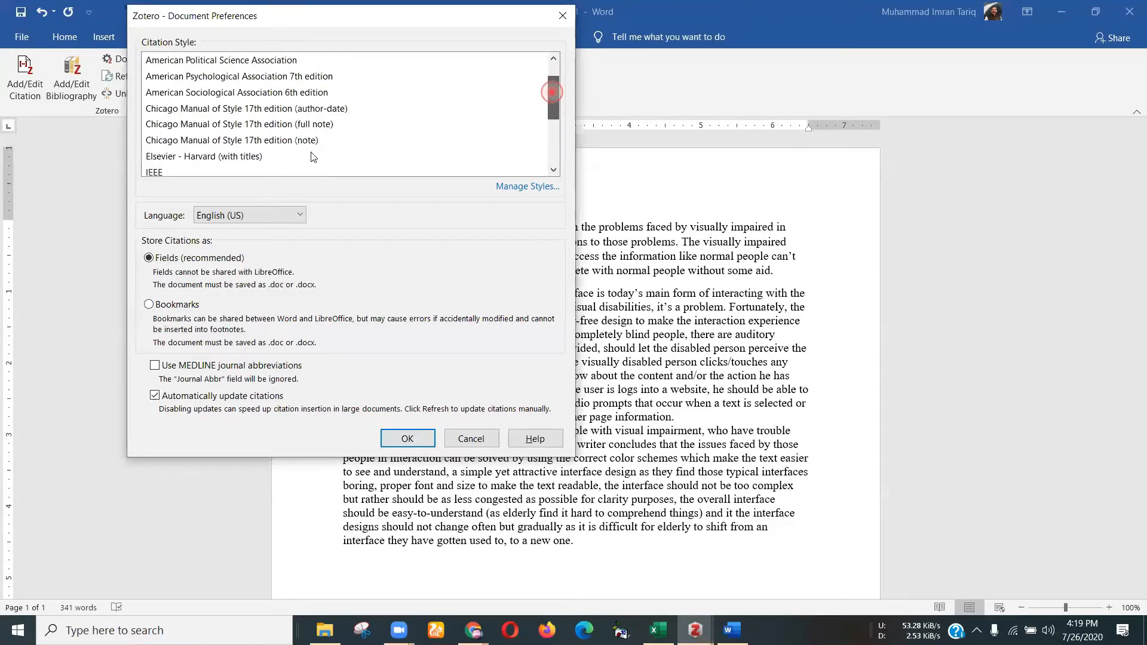
pyautogui.scroll(1, 191, 105)
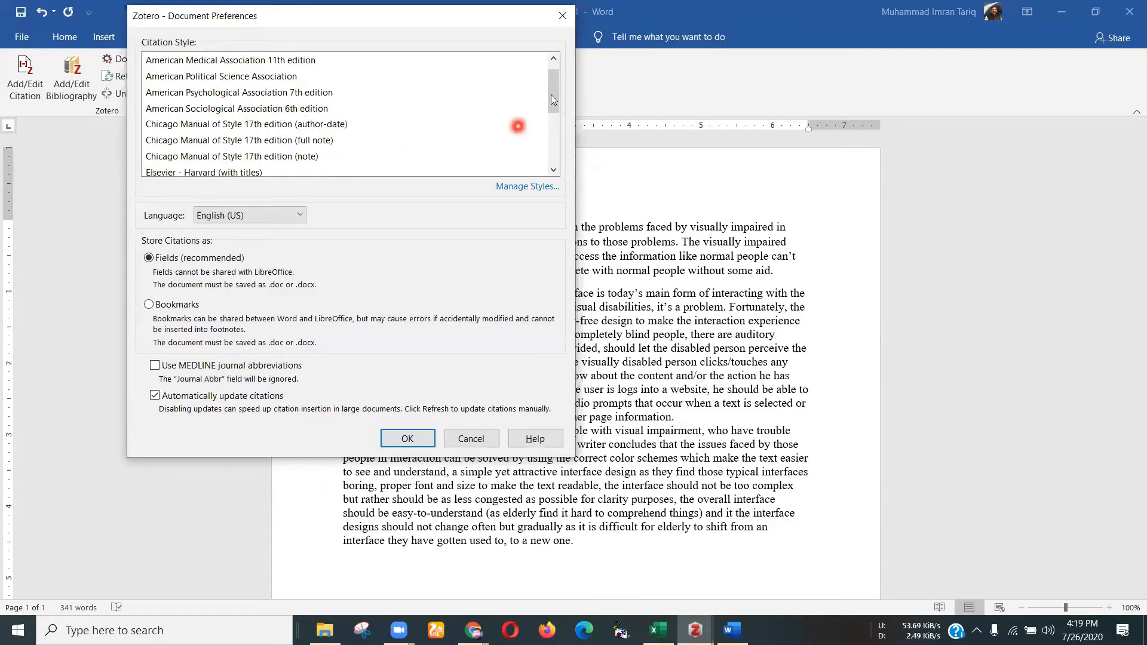
pyautogui.moveTo(556, 83); pyautogui.dragTo(556, 107)
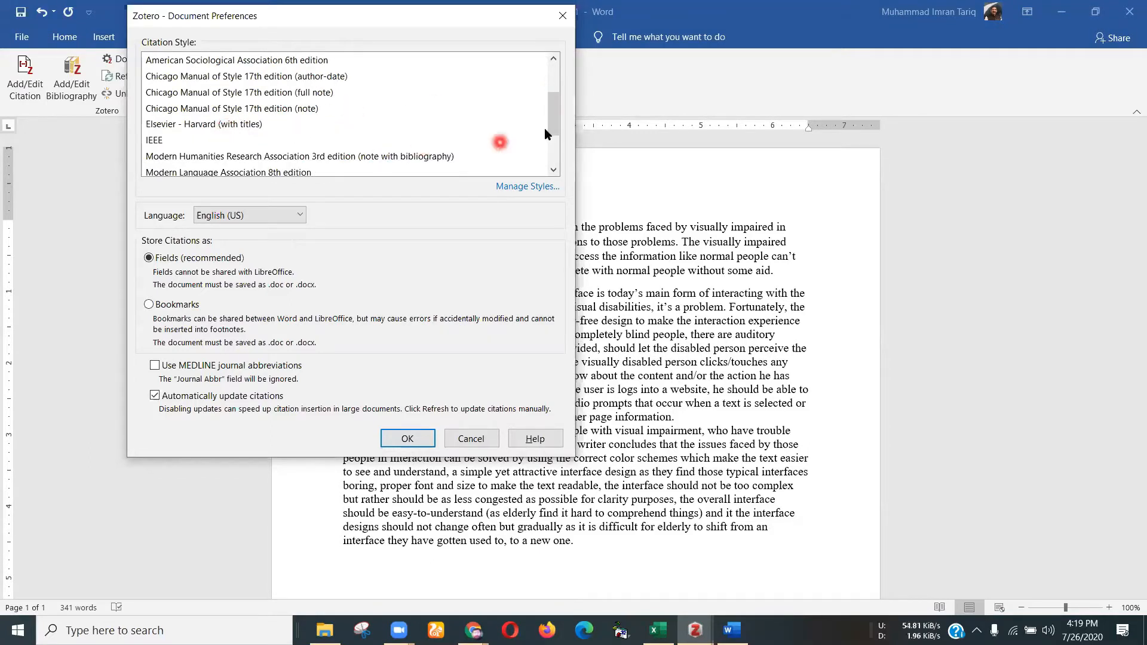
pyautogui.moveTo(555, 122); pyautogui.dragTo(554, 143)
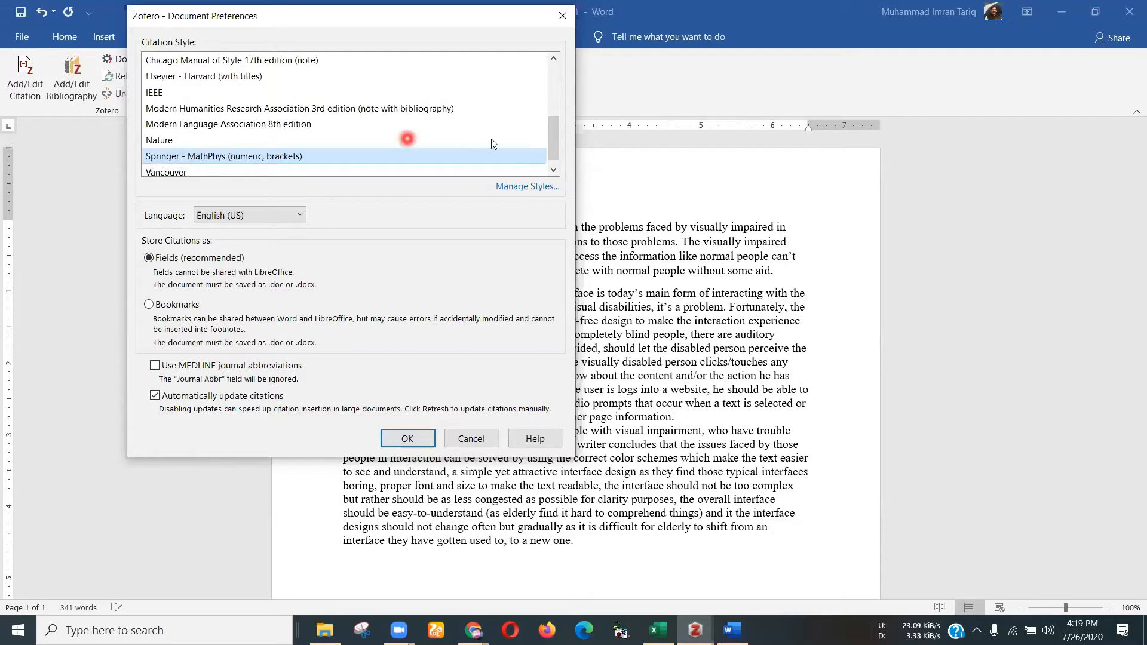
pyautogui.moveTo(556, 132); pyautogui.dragTo(556, 137)
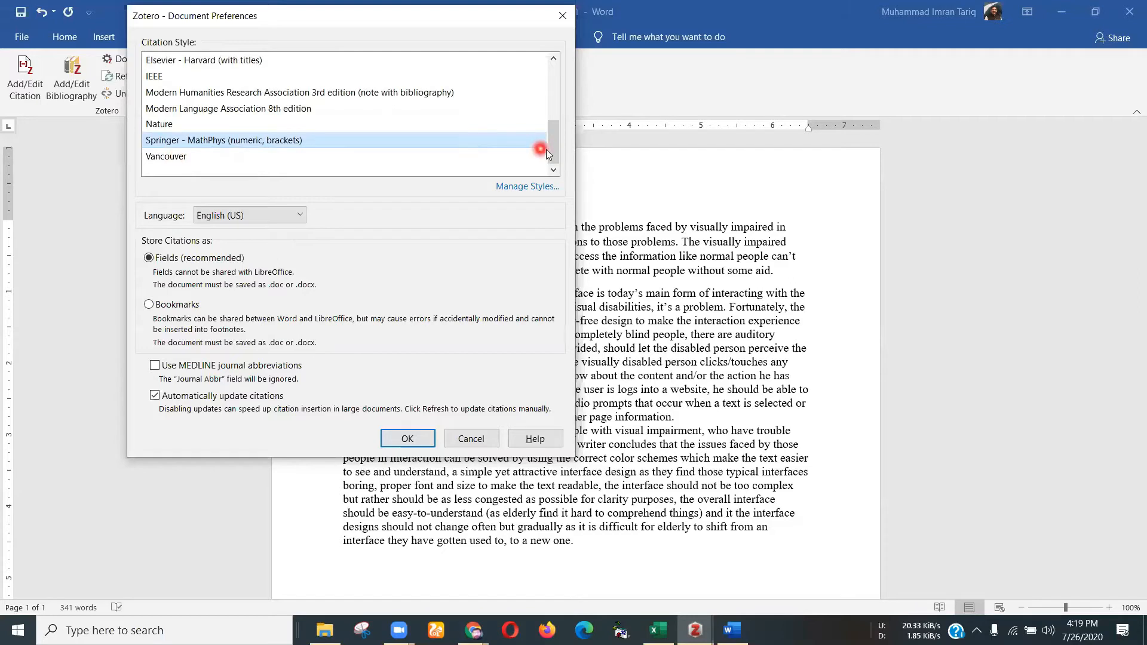
pyautogui.moveTo(553, 145); pyautogui.dragTo(553, 140)
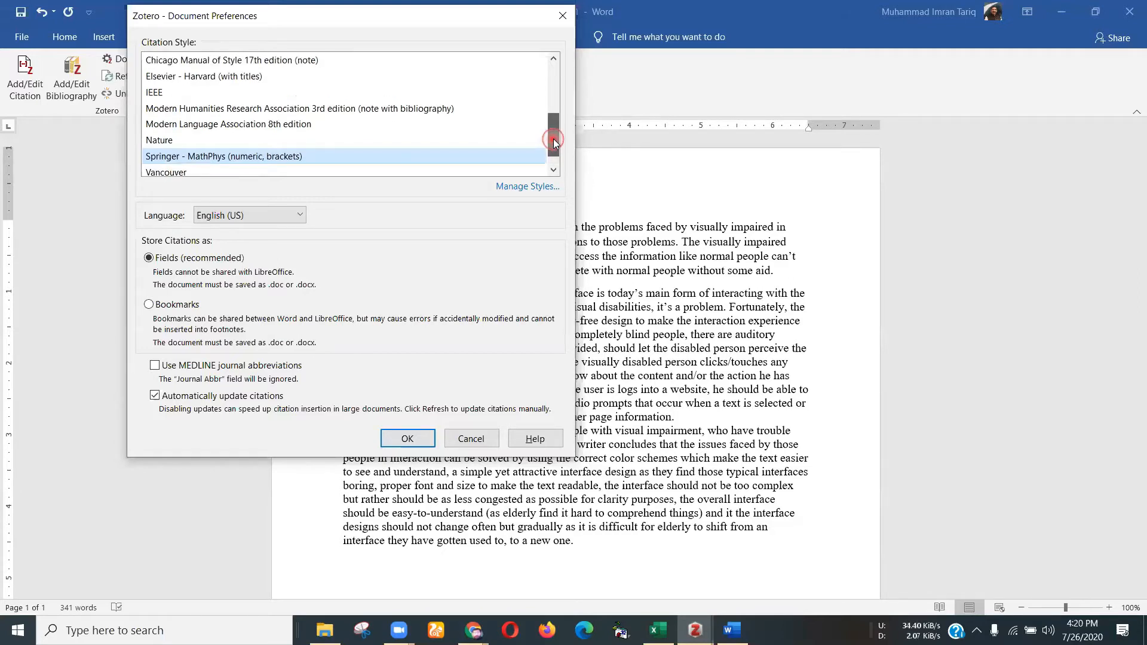
pyautogui.moveTo(553, 142)
pyautogui.mouseDown()
pyautogui.moveTo(553, 111)
pyautogui.moveTo(552, 136)
pyautogui.mouseUp()
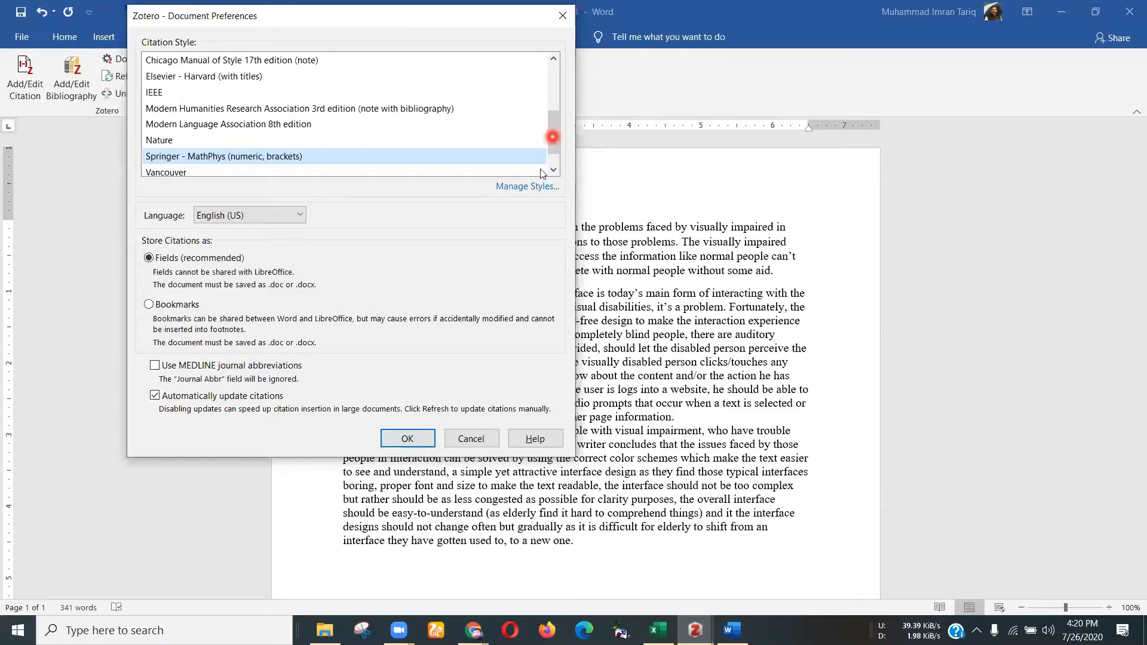
# Step: View the installed styles and the option for adding one in the citation style manager, and close it without changes
pyautogui.click(524, 186)
pyautogui.click(523, 186)
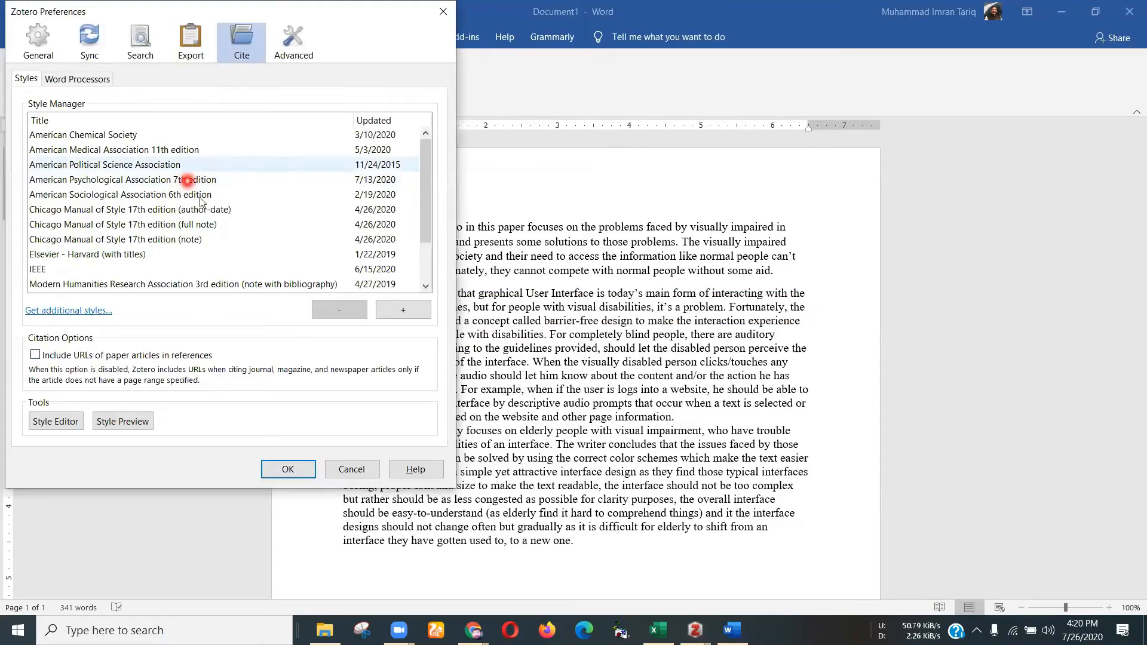
pyautogui.click(406, 312)
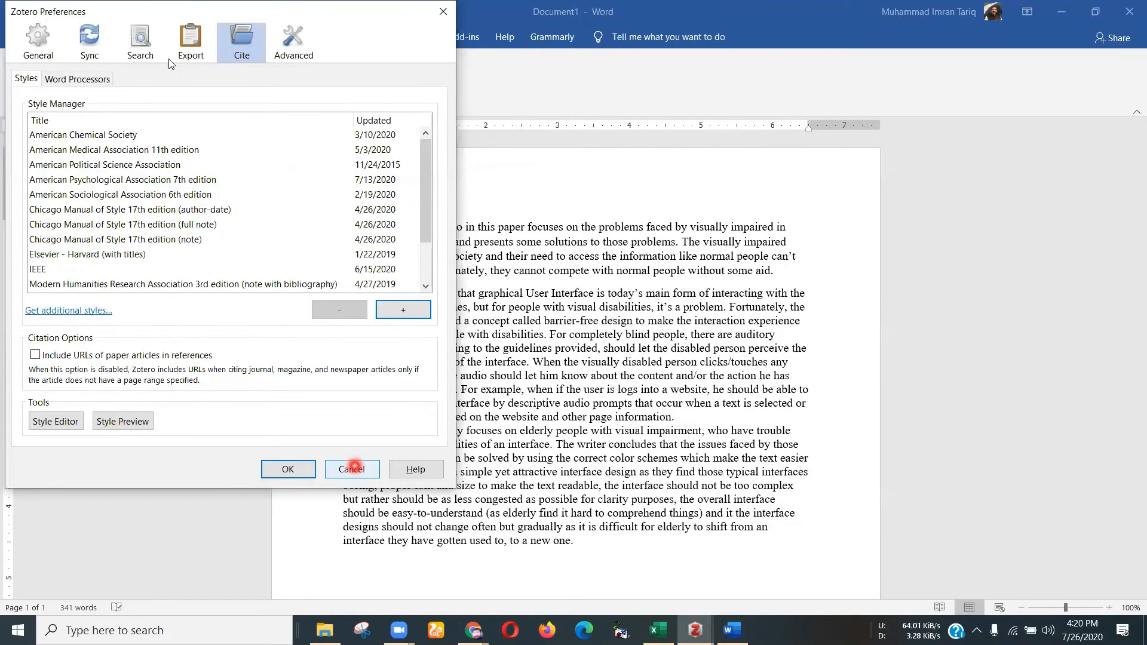
pyautogui.click(353, 468)
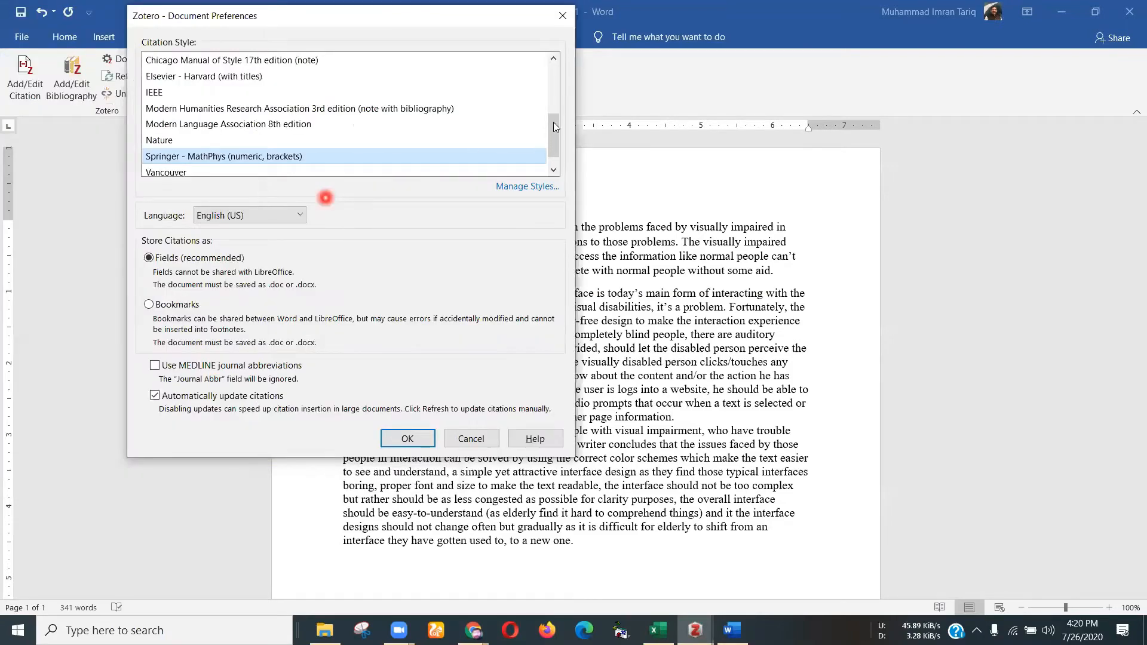
# Step: Set the document's citation style to IEEE and apply the preferences
pyautogui.scroll(1, 161, 128)
pyautogui.click(160, 125)
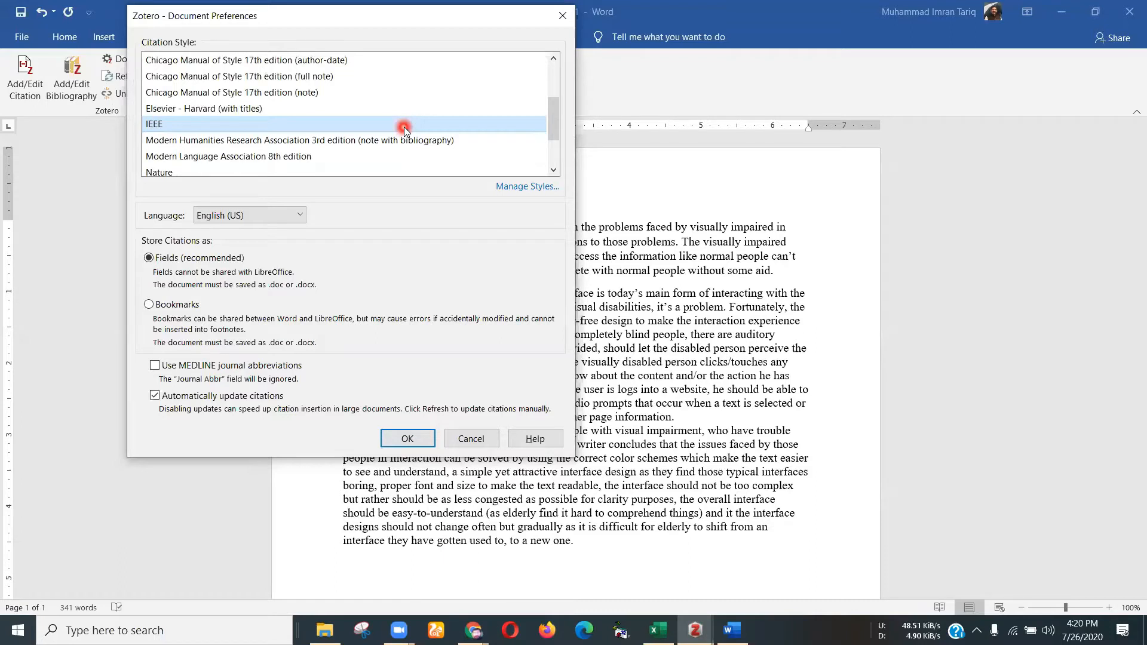
pyautogui.click(508, 403)
pyautogui.click(399, 442)
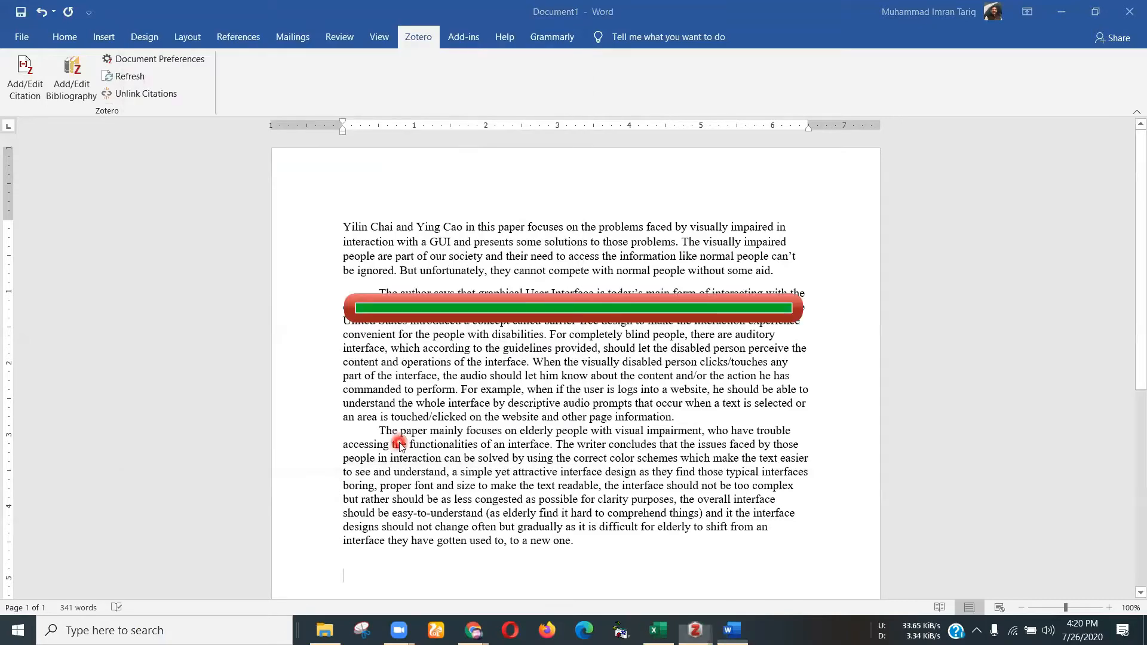
# Step: Reopen the document preferences to check the citation style and accept the IEEE selection
pyautogui.click(157, 59)
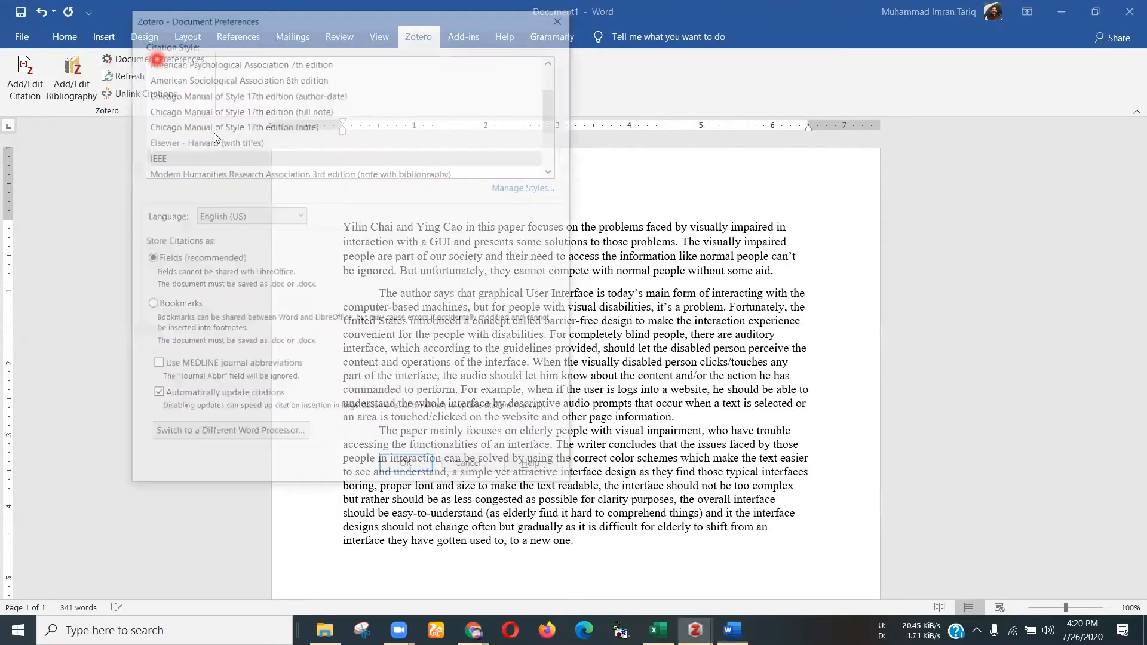
pyautogui.click(272, 165)
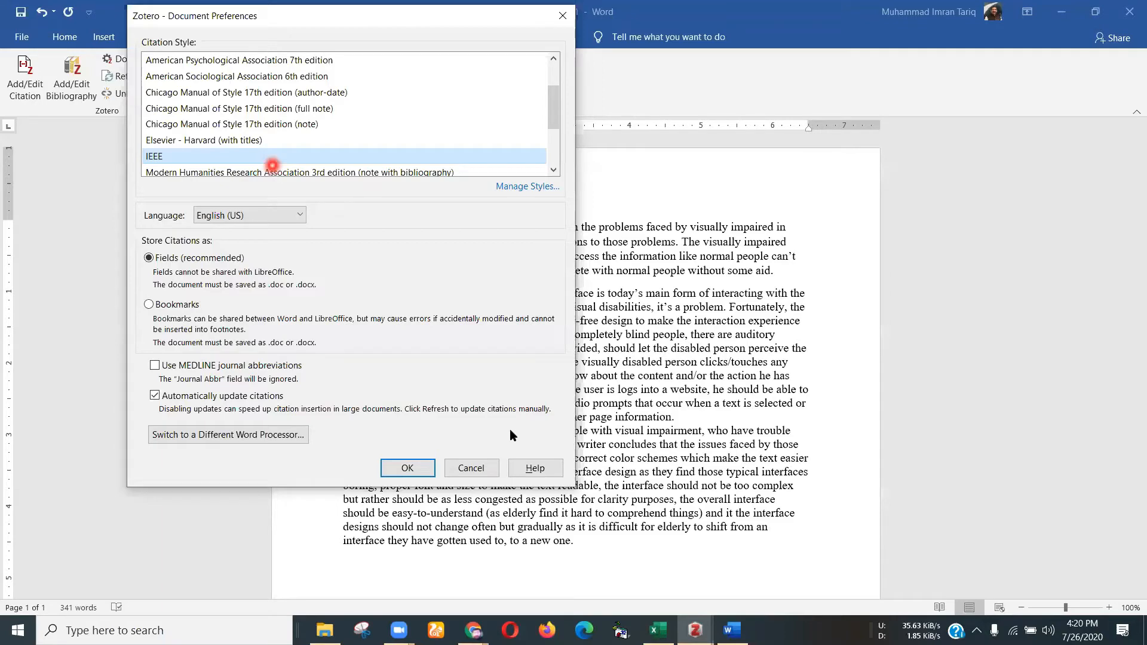
pyautogui.press('Return')
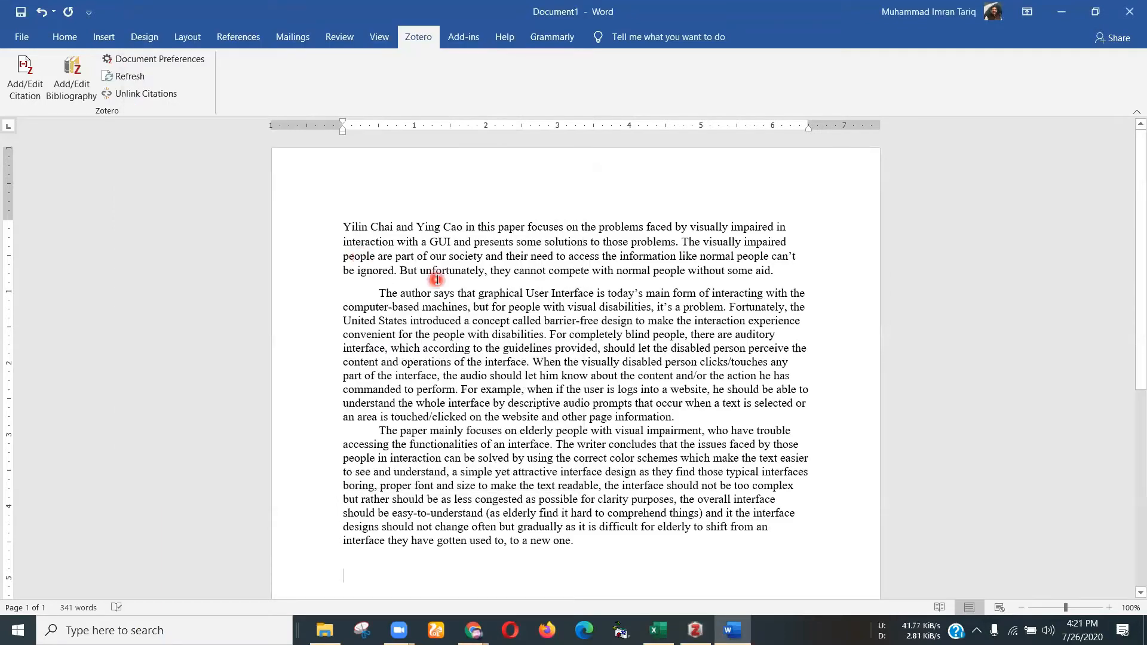
pyautogui.click(339, 235)
pyautogui.click(23, 98)
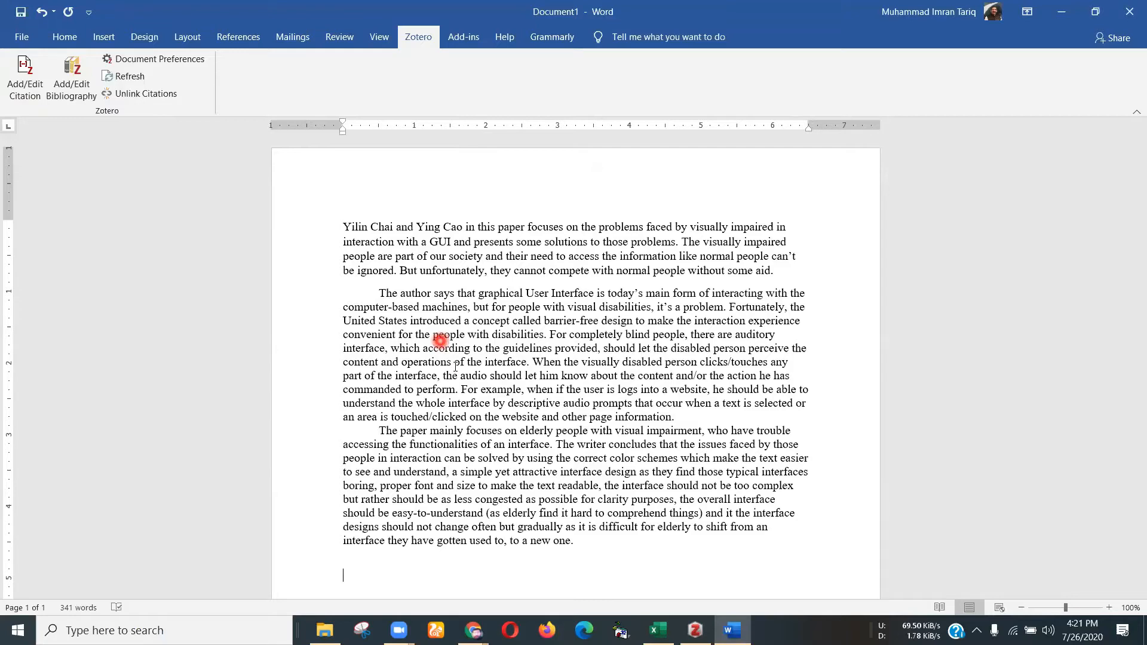
# Step: Switch to Chrome and try twice to export the citation of "A survey on the Internet of Things security" in RefMan format
pyautogui.moveTo(474, 630)
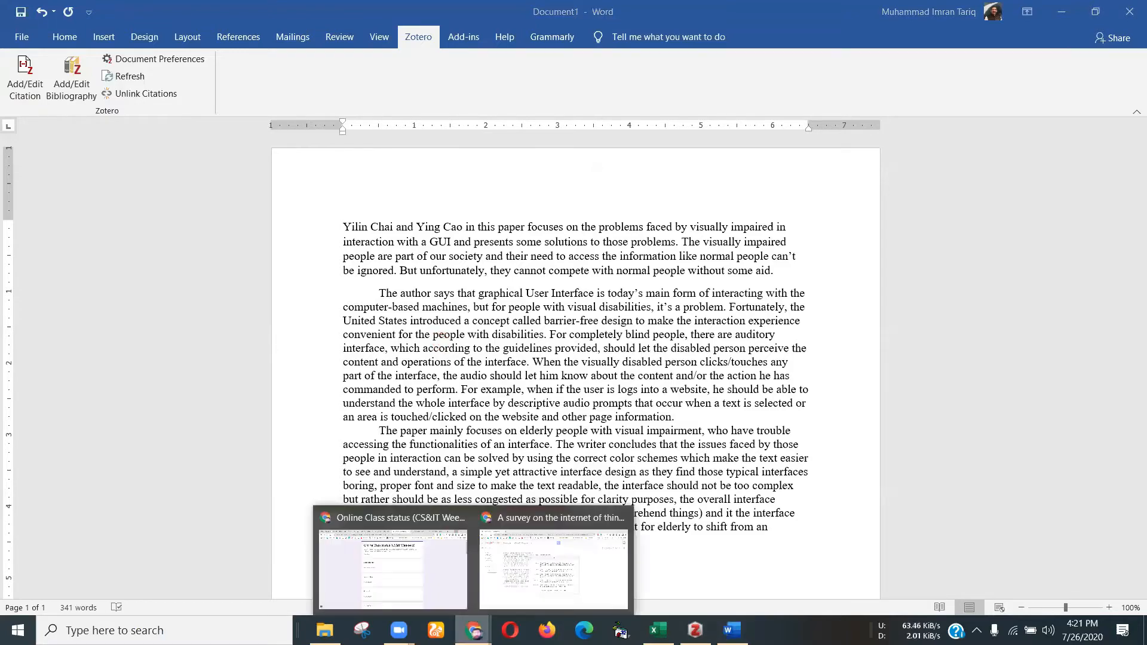
pyautogui.click(530, 577)
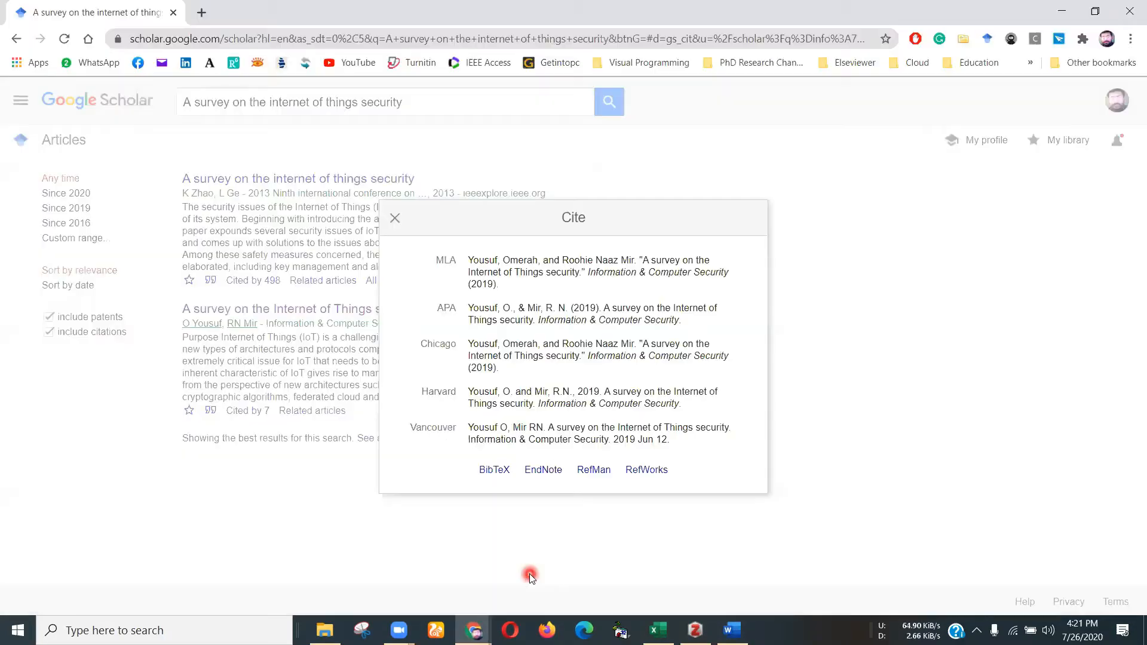
pyautogui.click(439, 175)
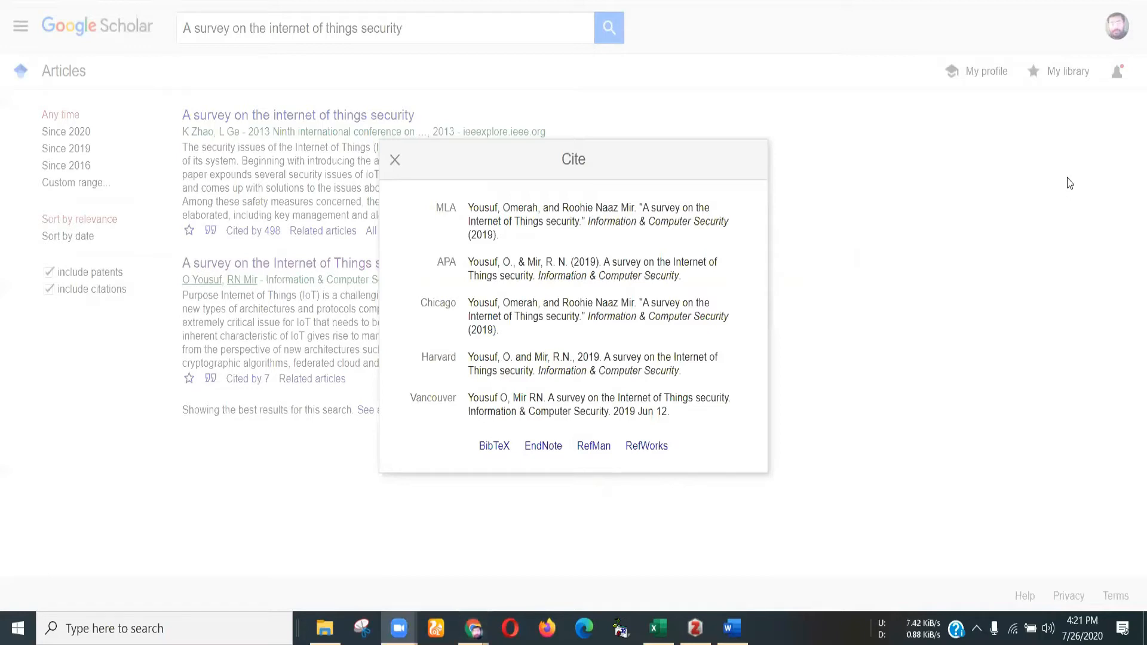
pyautogui.click(585, 449)
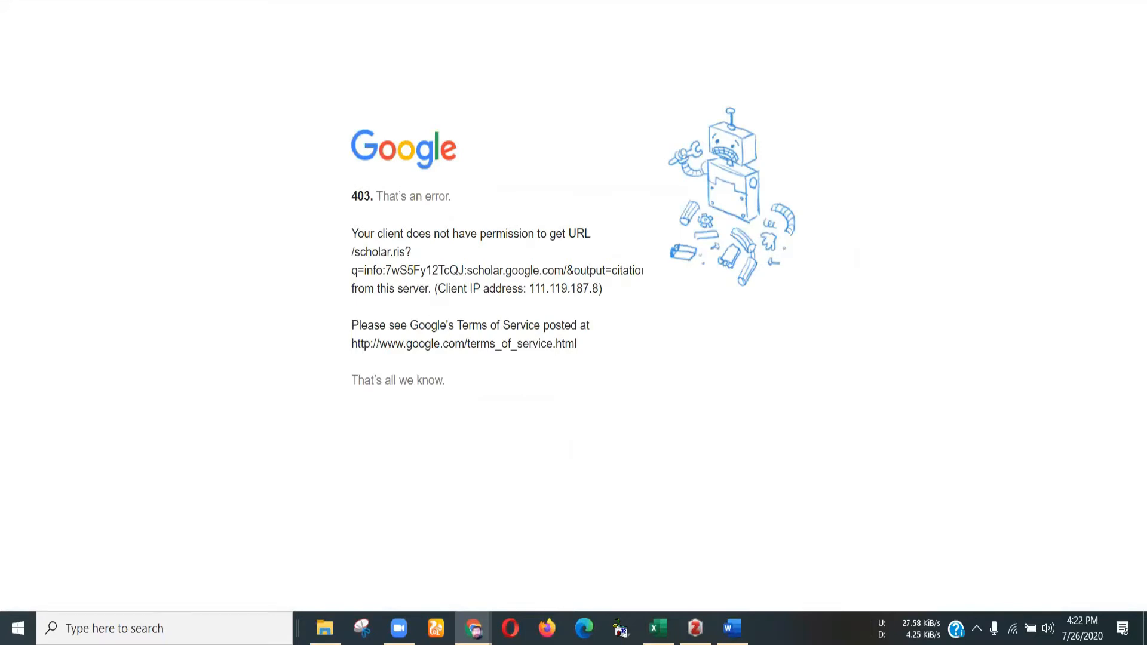
pyautogui.press('F5')
pyautogui.hotkey('alt', 'Left')
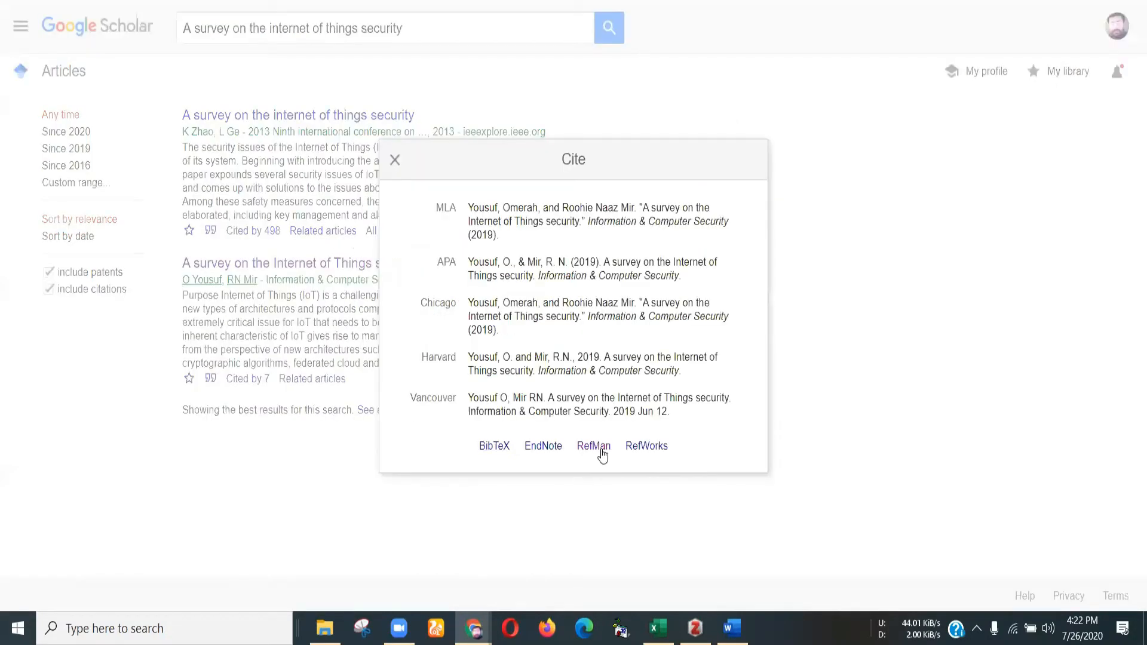
pyautogui.click(605, 447)
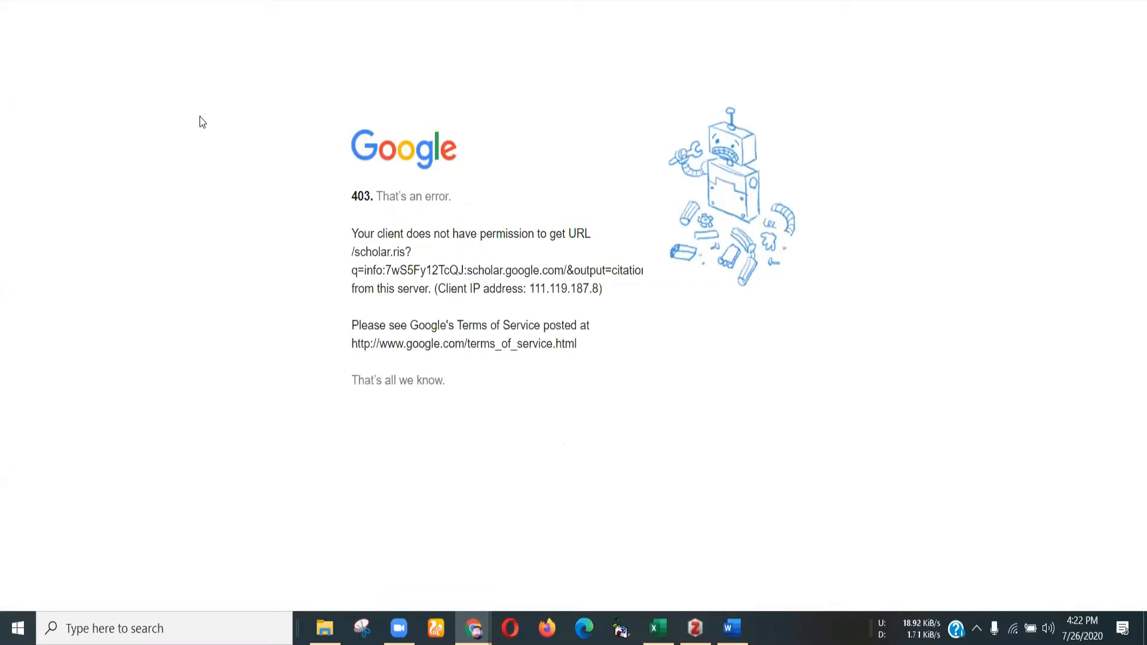
pyautogui.hotkey('alt', 'Left')
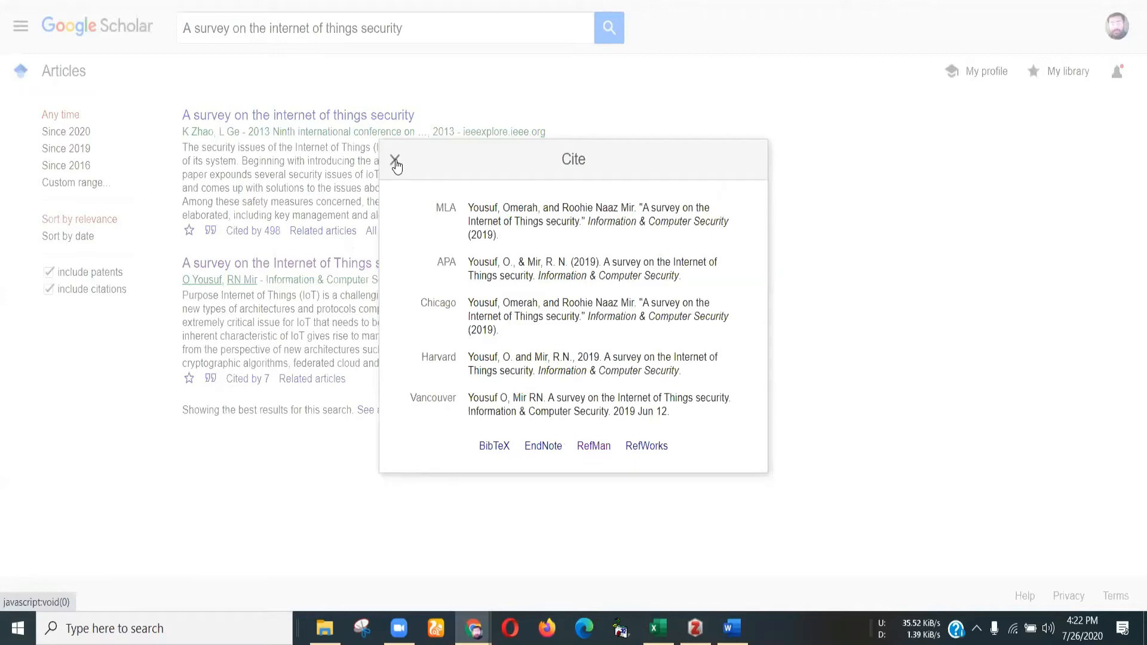
# Step: Close the Cite window and open the 2019 Emerald article "A survey on the Internet of Things security" at its Citation section
pyautogui.click(396, 163)
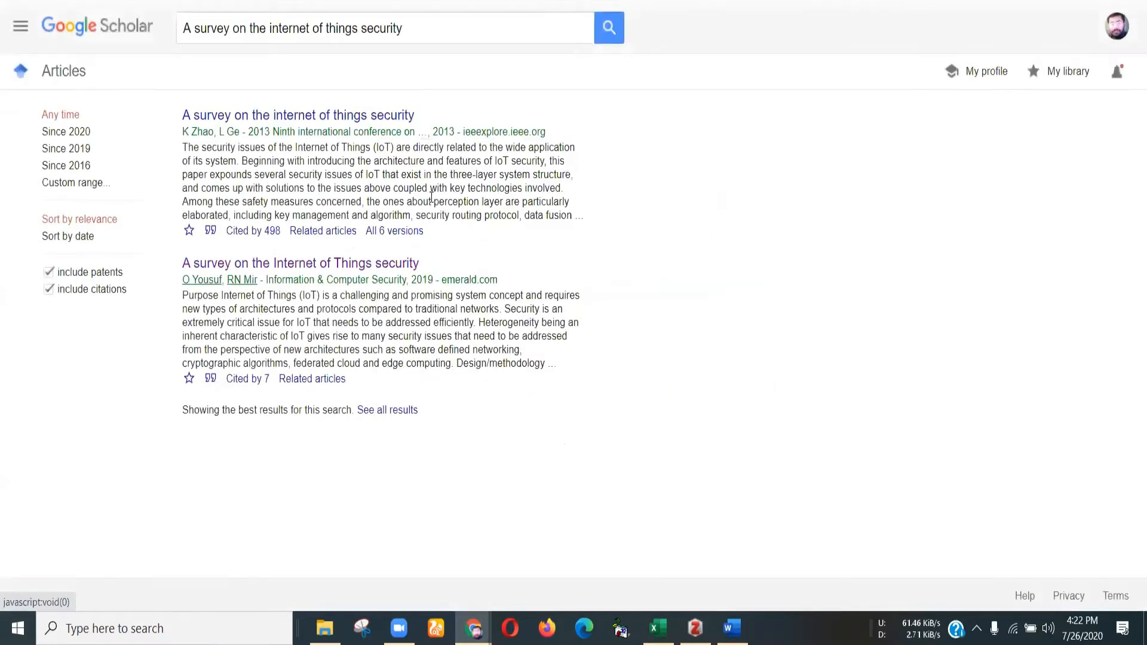
pyautogui.click(370, 273)
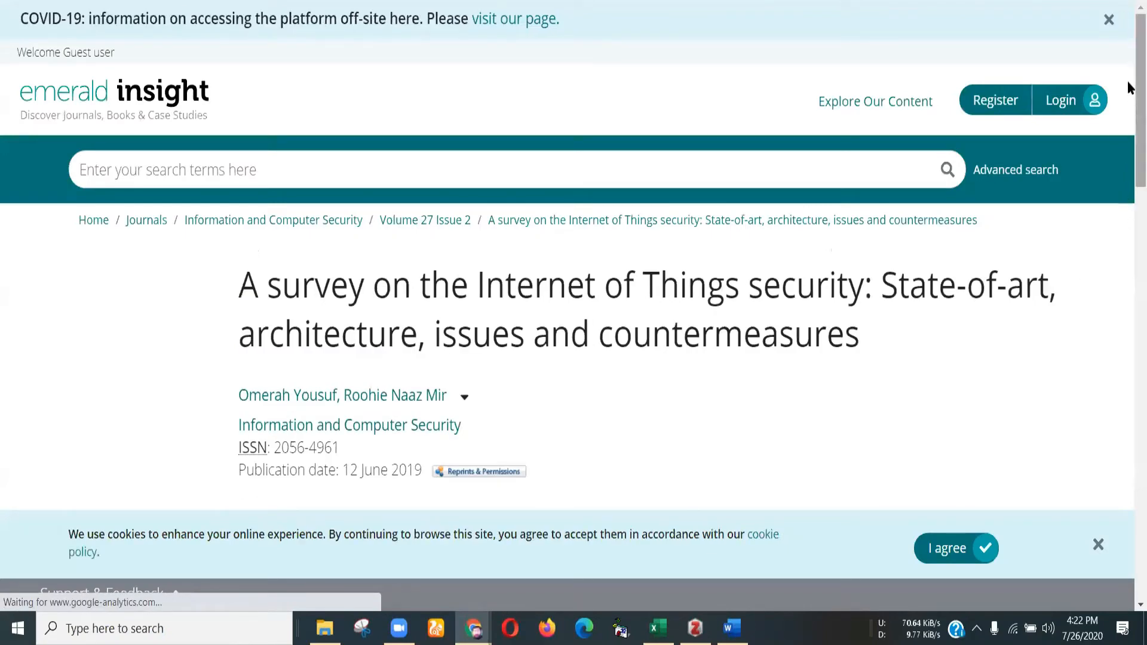
pyautogui.scroll(-3, 1127, 107)
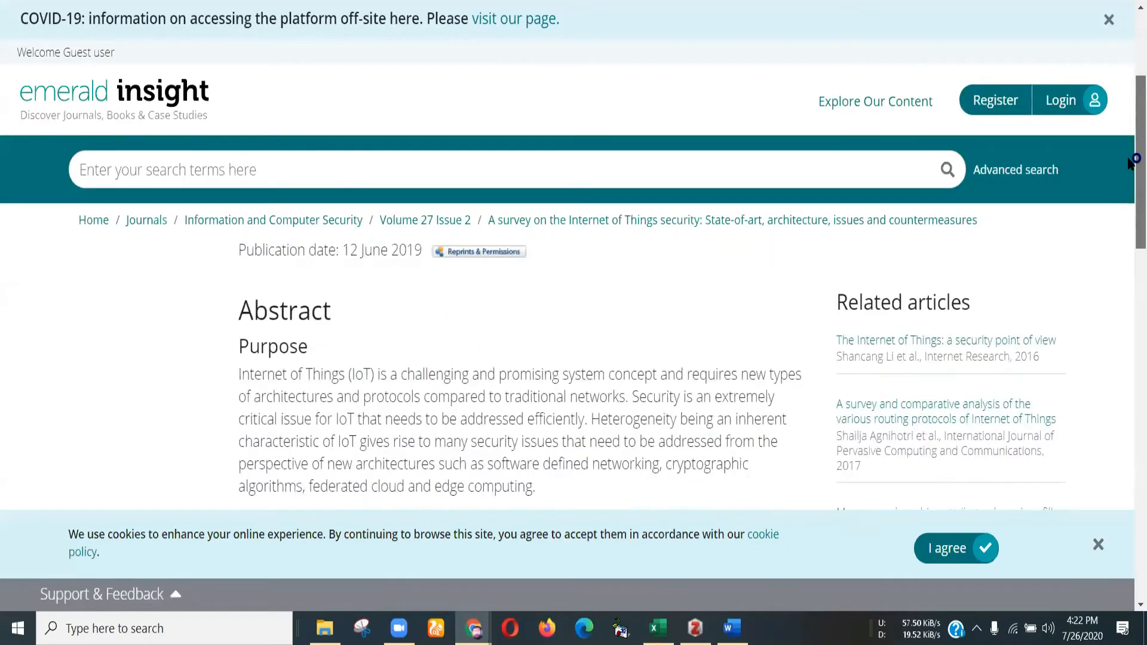
pyautogui.moveTo(1128, 157); pyautogui.dragTo(1129, 389)
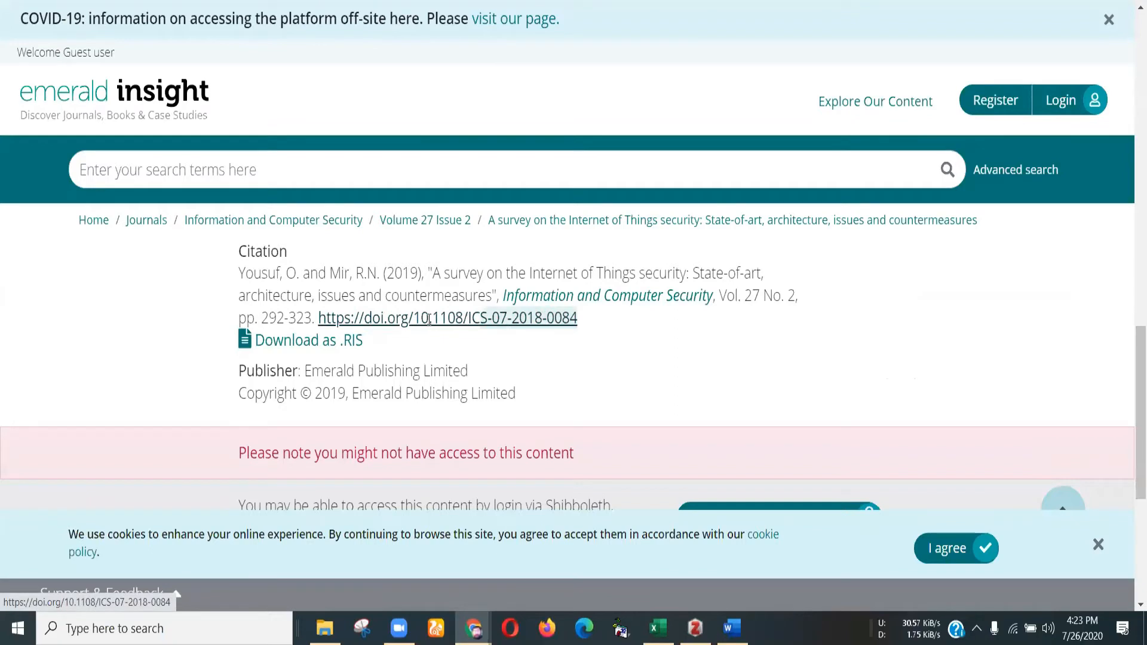
pyautogui.moveTo(429, 320); pyautogui.dragTo(417, 320)
pyautogui.hotkey('ctrl', 'c')
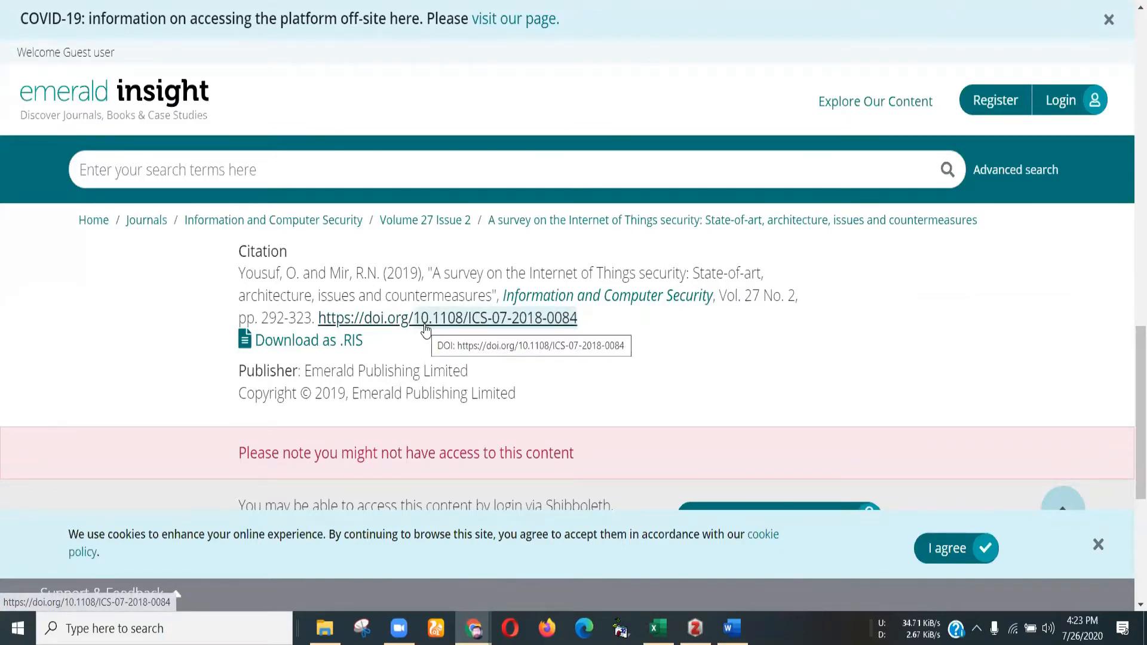
pyautogui.rightClick(463, 320)
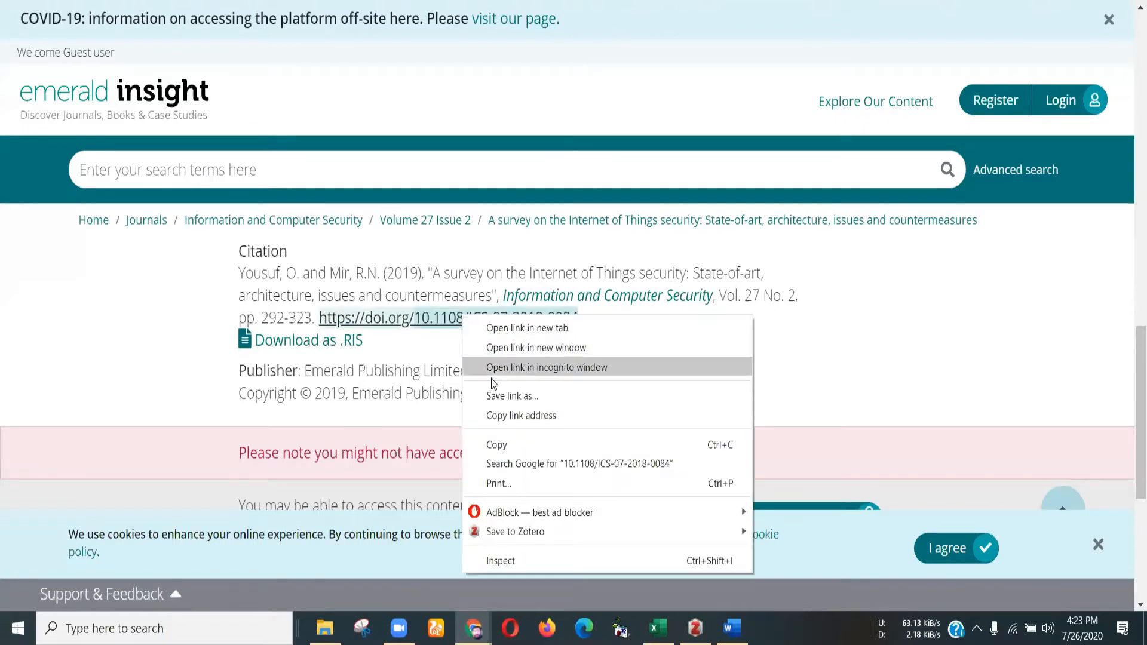
pyautogui.click(504, 447)
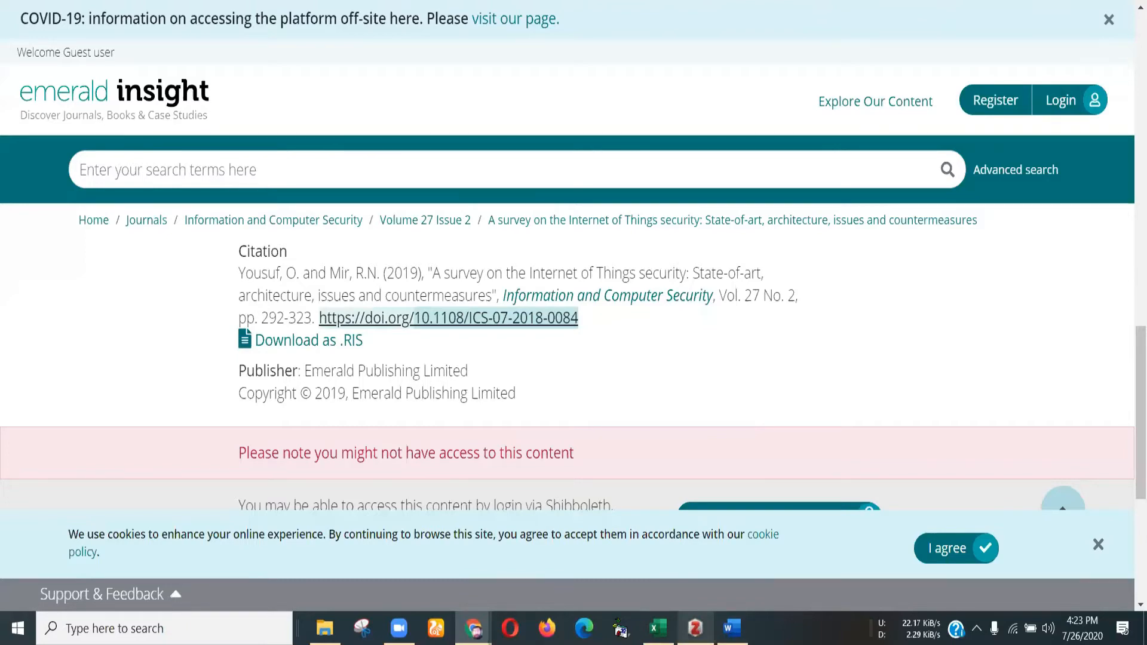
pyautogui.click(695, 627)
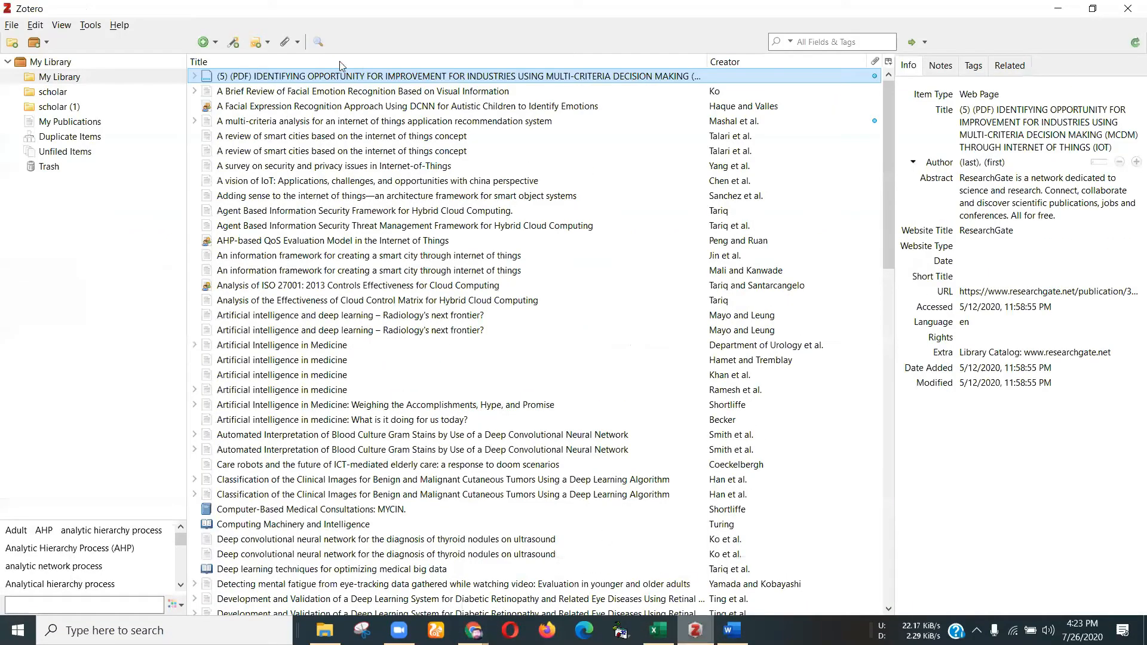
pyautogui.click(233, 45)
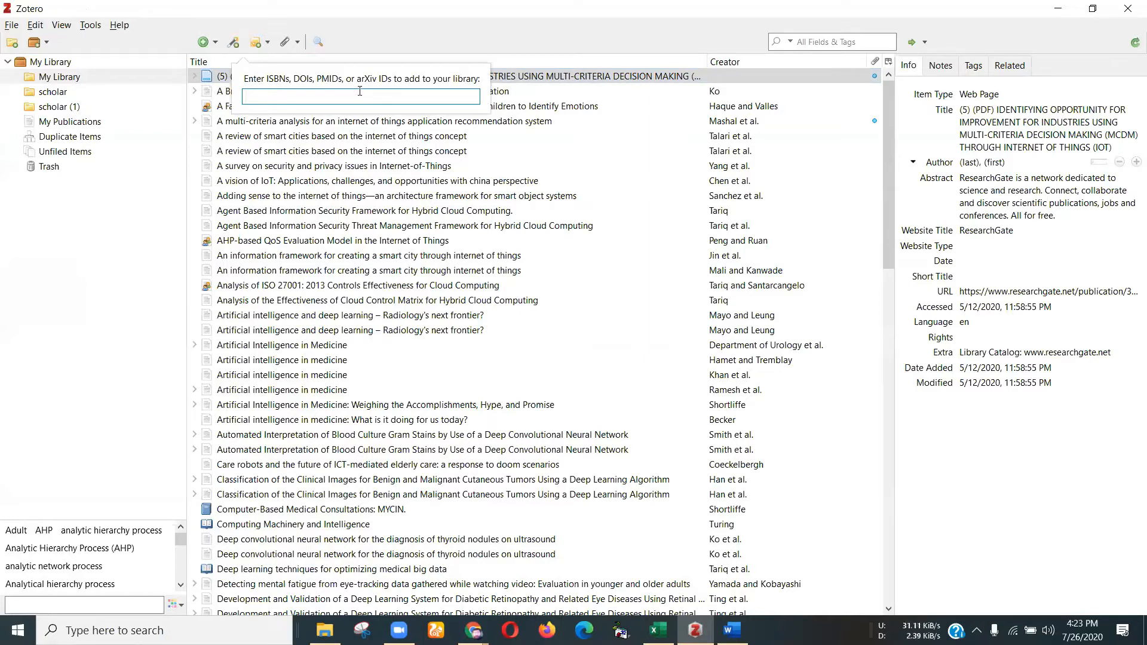
pyautogui.hotkey('ctrl', 'v')
pyautogui.press('Return')
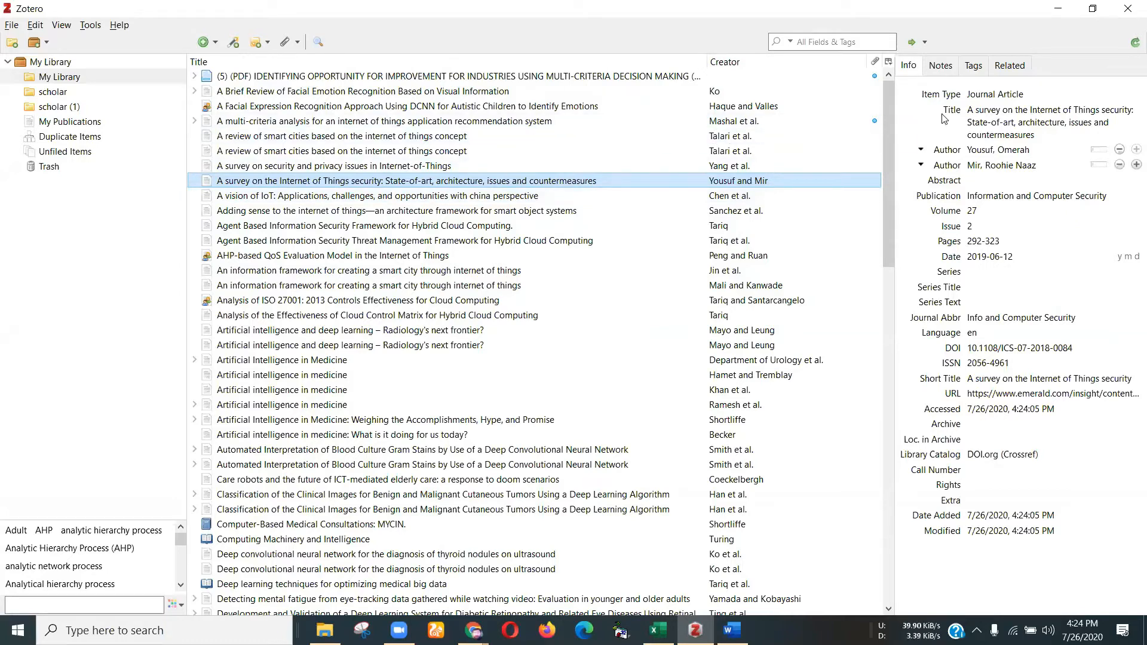
# Step: Copy the full title of the newly added Internet of Things security survey from its item details
pyautogui.click(979, 115)
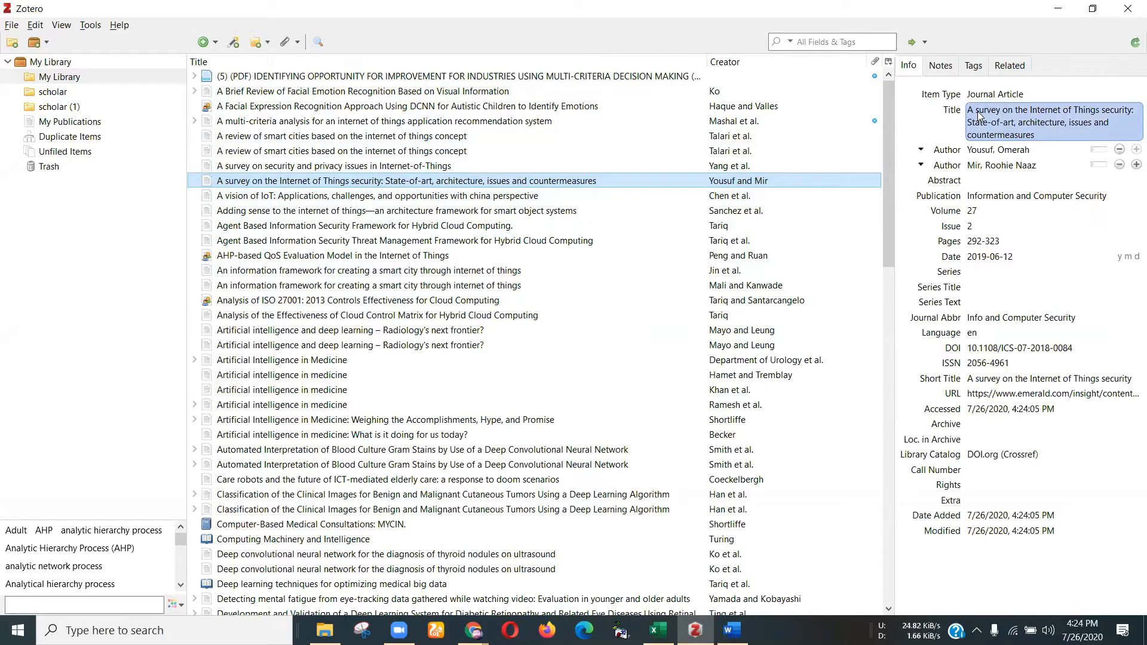
pyautogui.click(995, 128)
pyautogui.hotkey('ctrl', 'c')
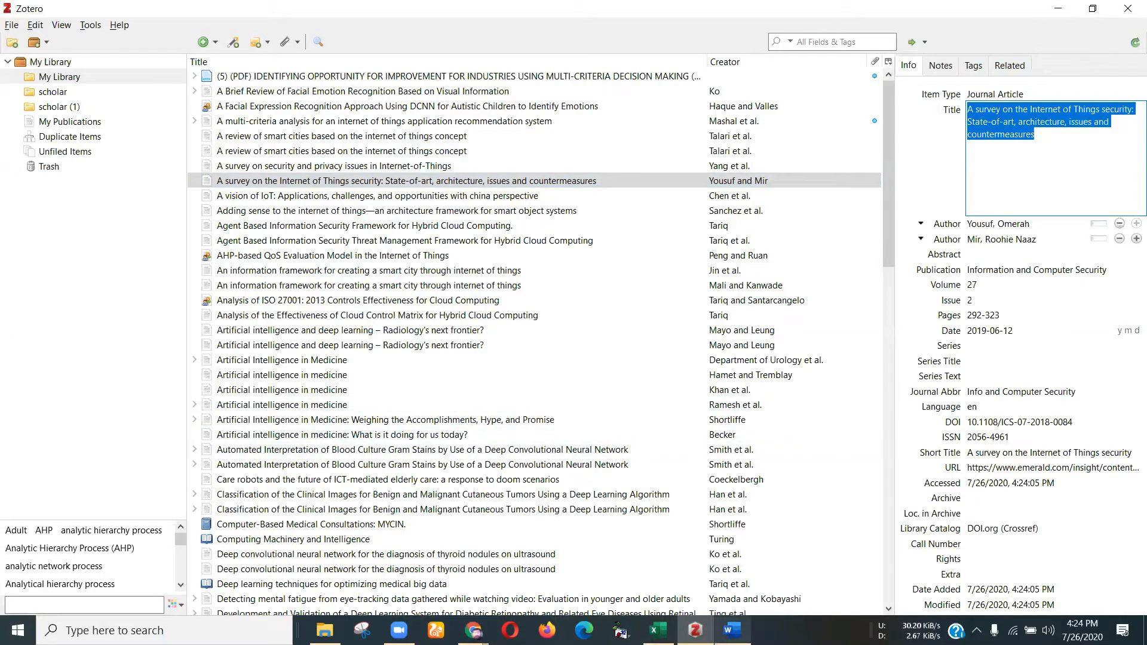
pyautogui.hotkey('alt', 'Tab')
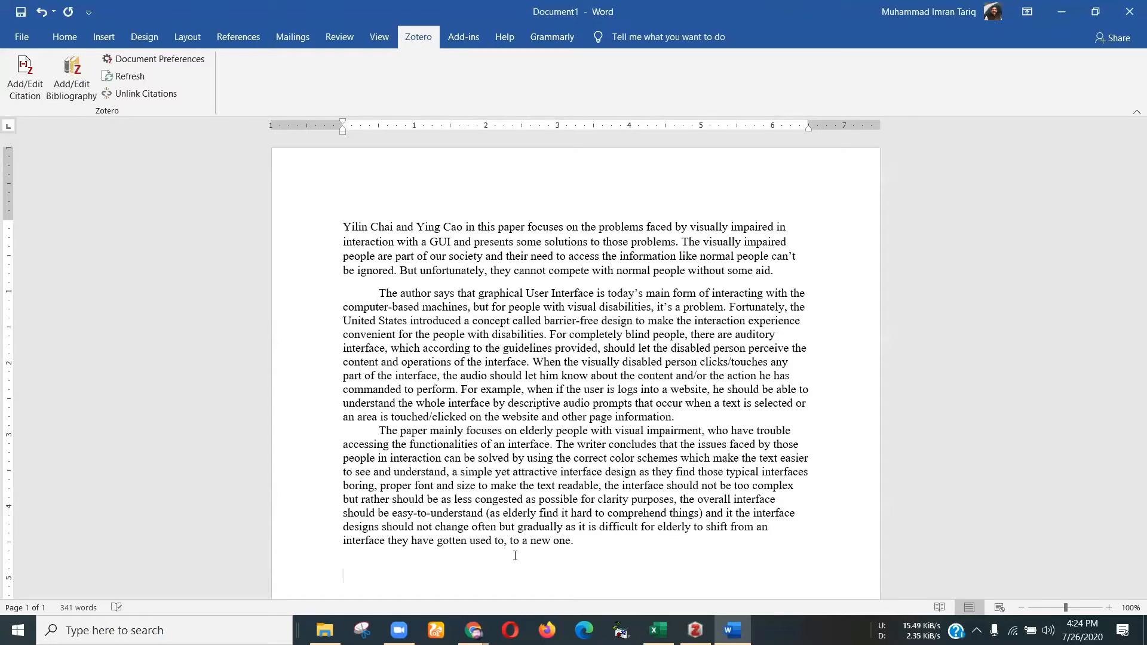
pyautogui.moveTo(473, 630)
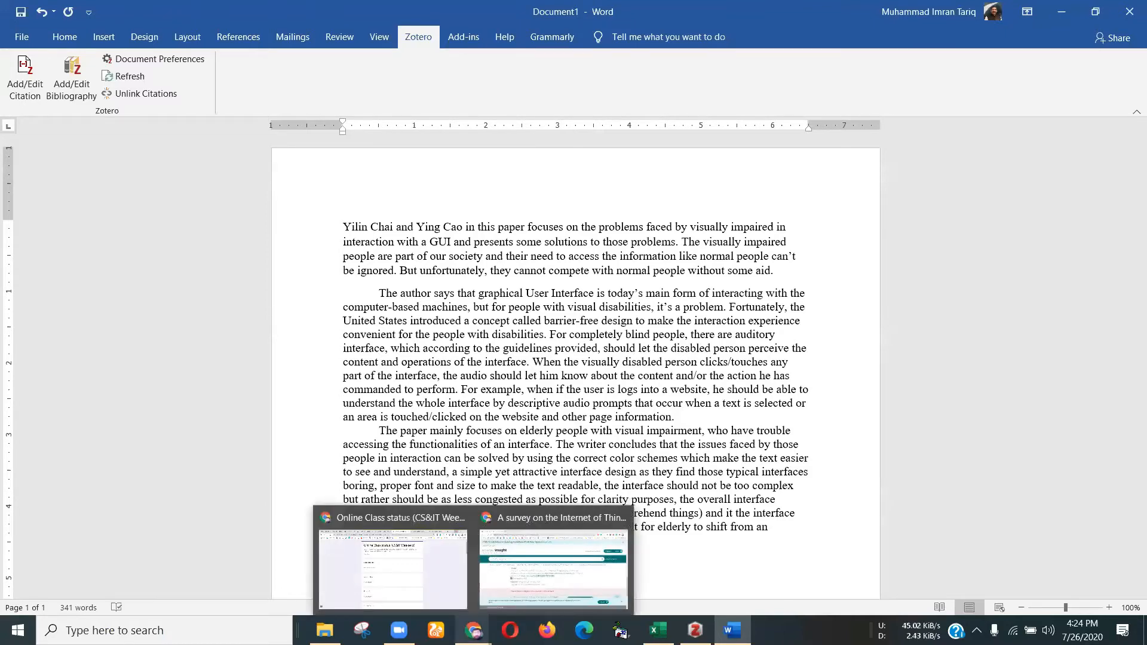
pyautogui.click(535, 565)
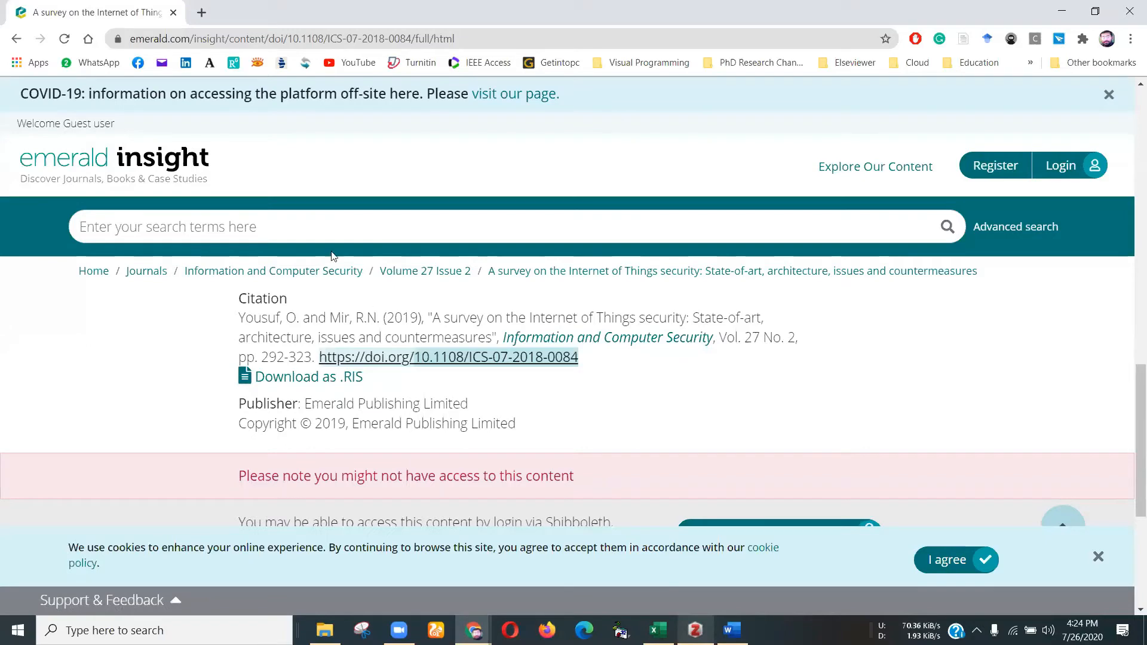
pyautogui.hotkey('alt', 'Tab')
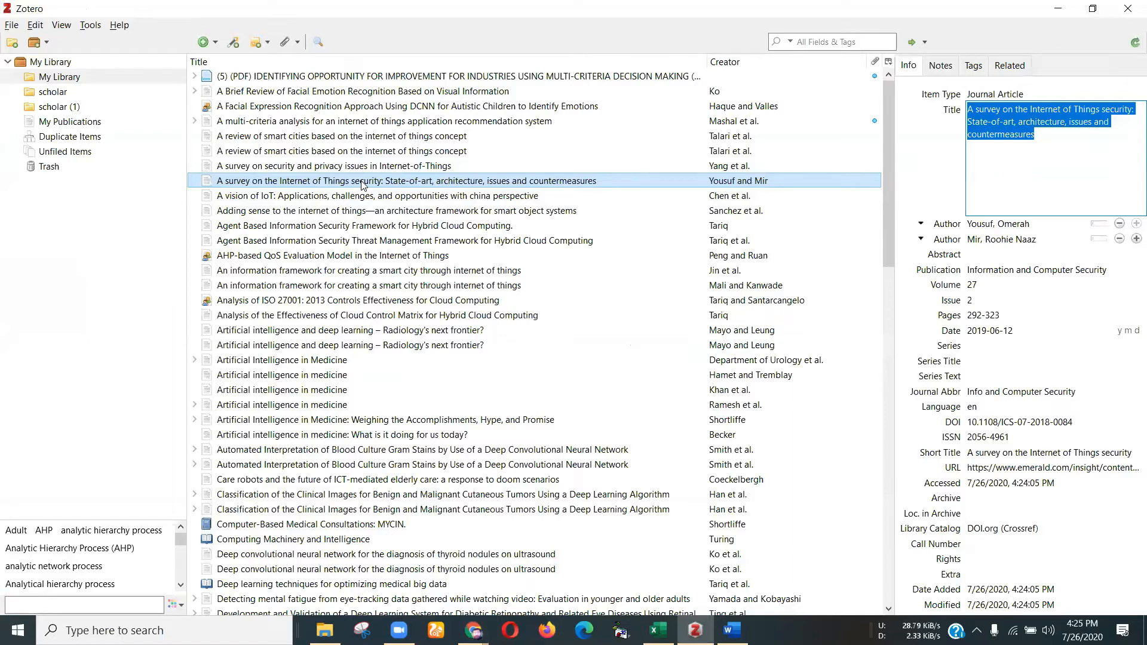
pyautogui.click(1056, 12)
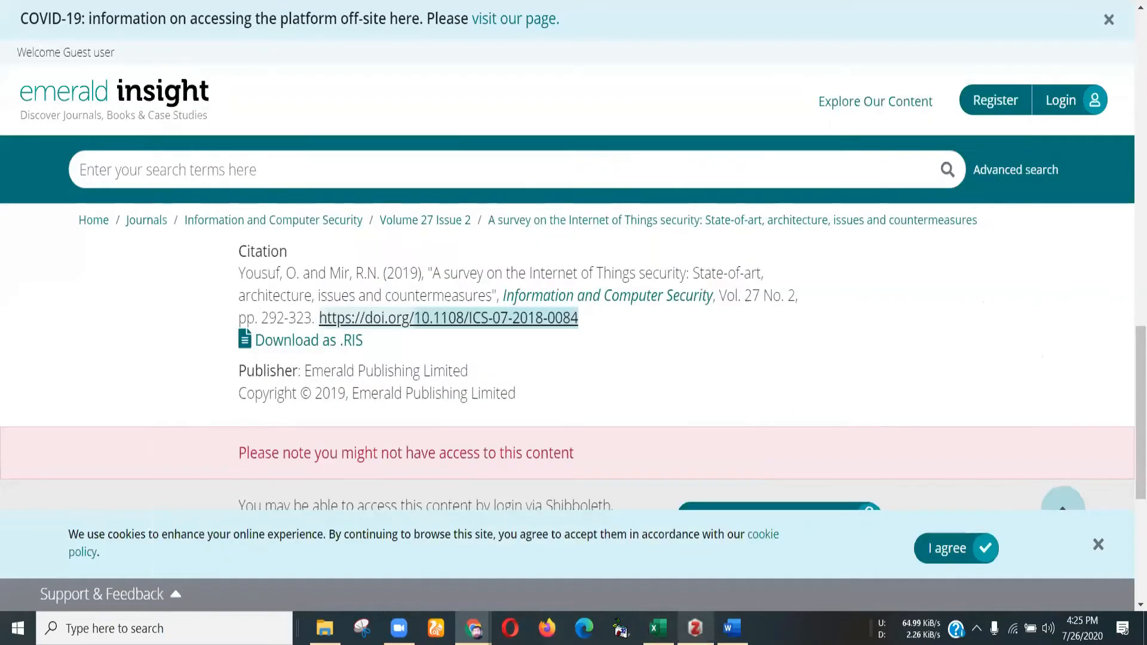
# Step: Switch to Word, place the cursor after the two author names opening the first paragraph, and enlarge the document to about 200%
pyautogui.moveTo(695, 627)
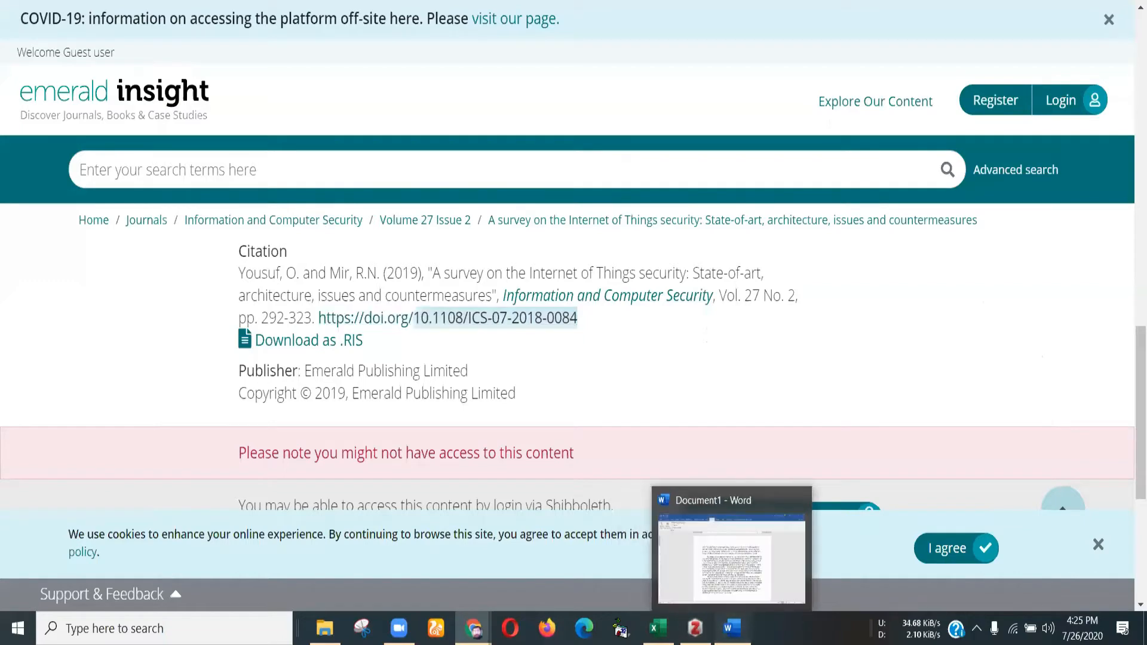
pyautogui.click(732, 629)
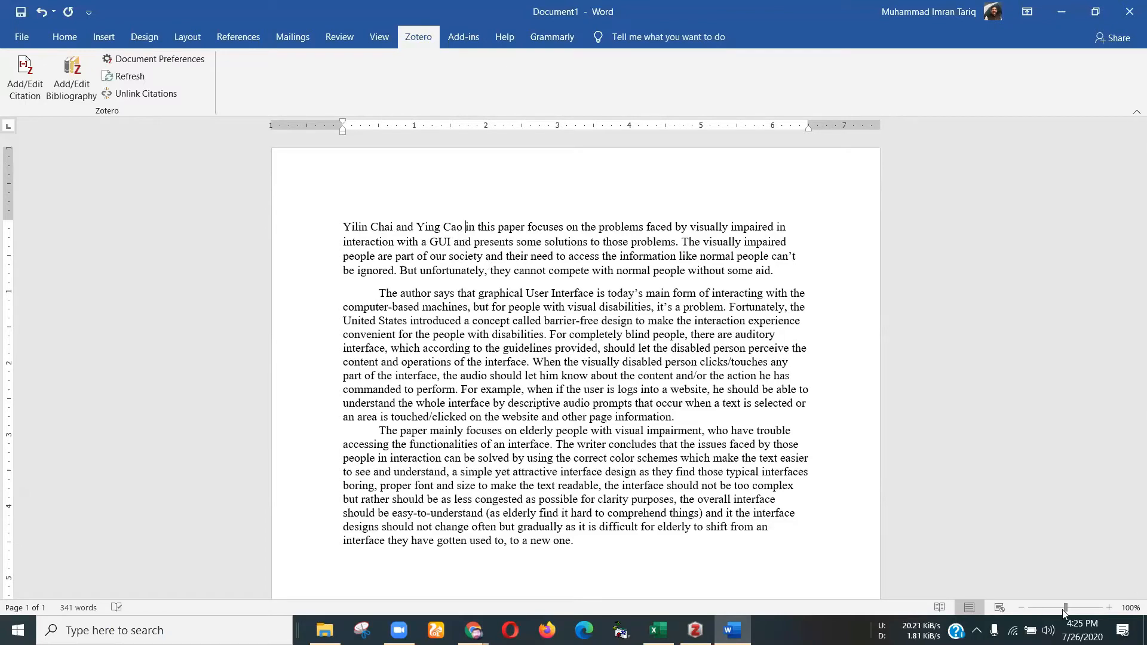
pyautogui.moveTo(1065, 608); pyautogui.dragTo(1076, 611)
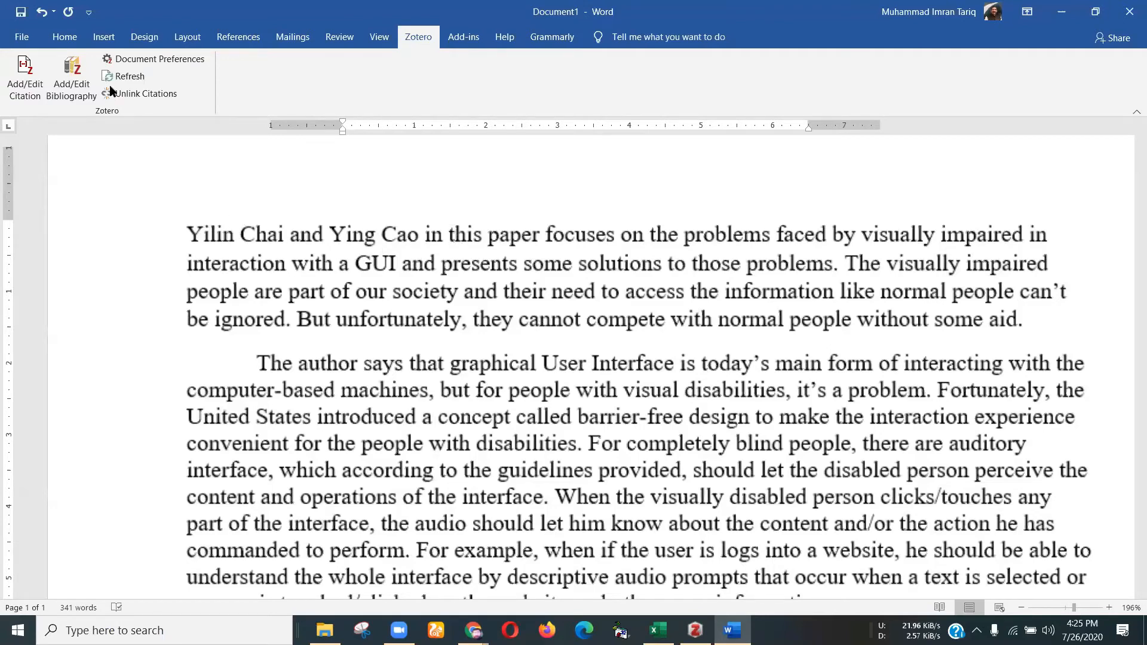
# Step: Search for the copied article title in a new Zotero citation, view the library in Classic View, and cancel the citation
pyautogui.click(25, 77)
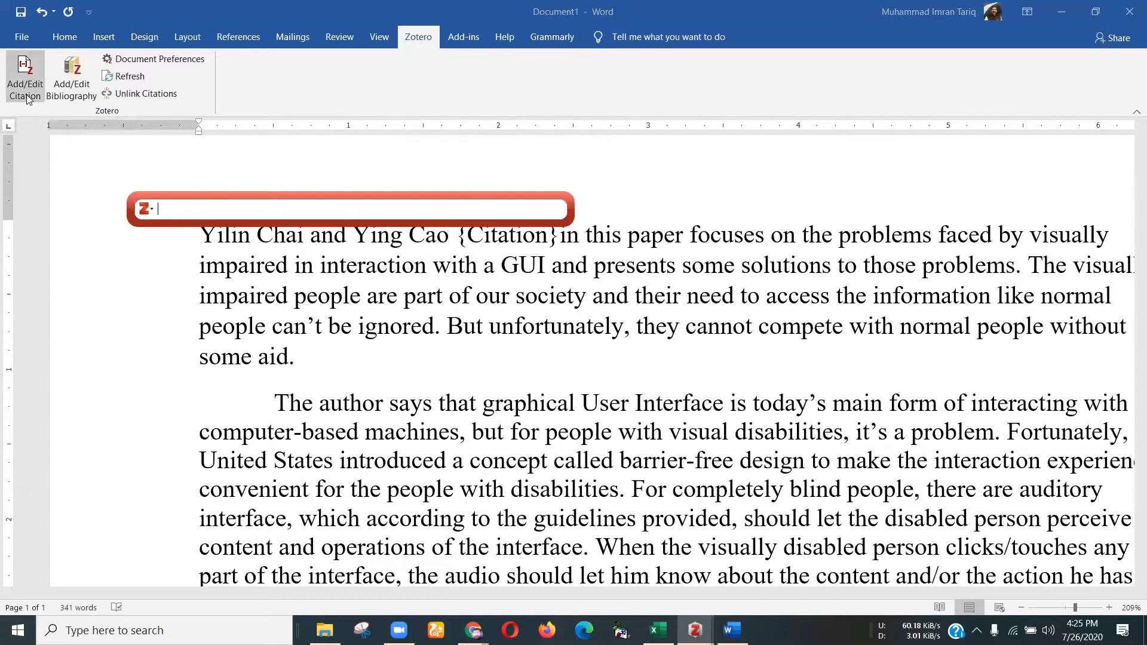
pyautogui.hotkey('ctrl', 'v')
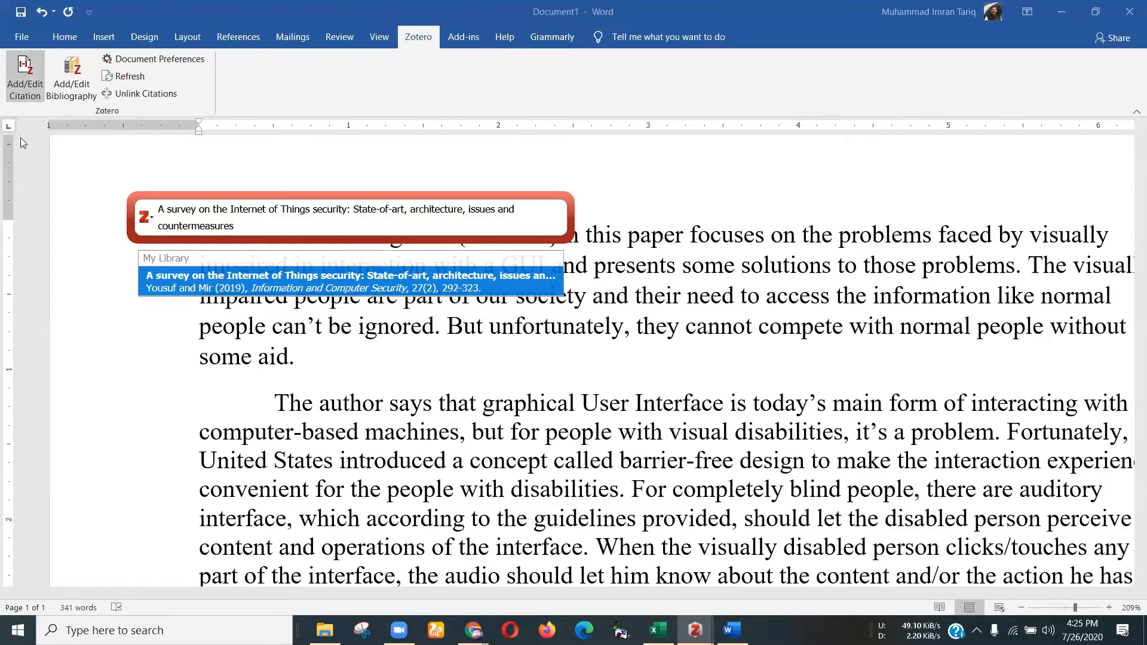
pyautogui.click(150, 219)
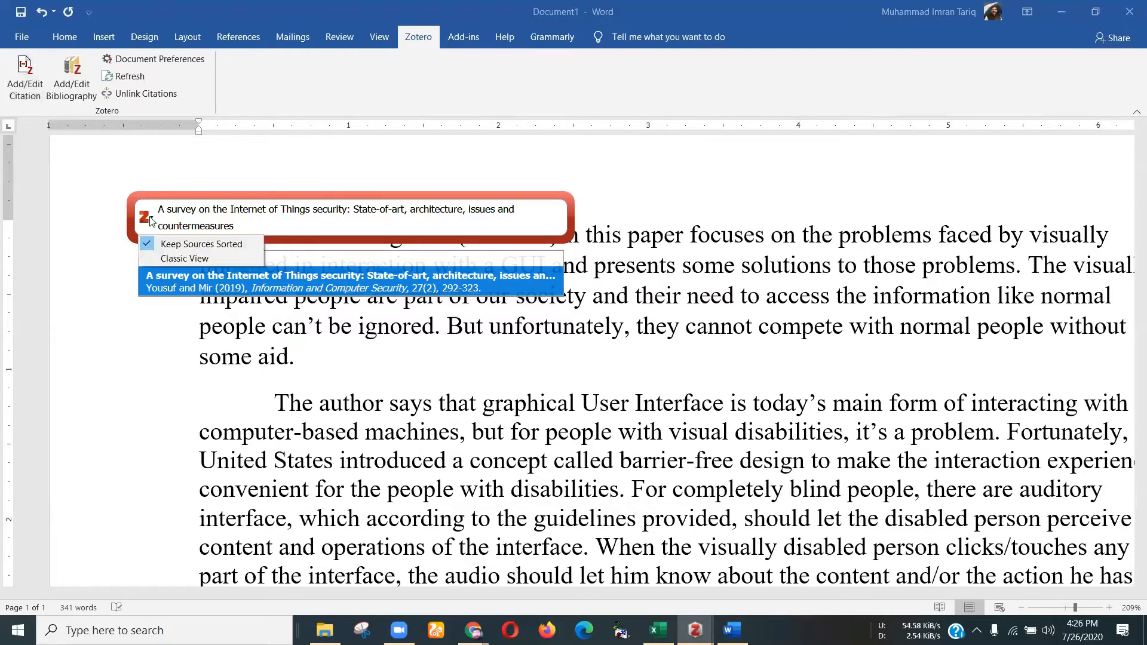
pyautogui.click(167, 259)
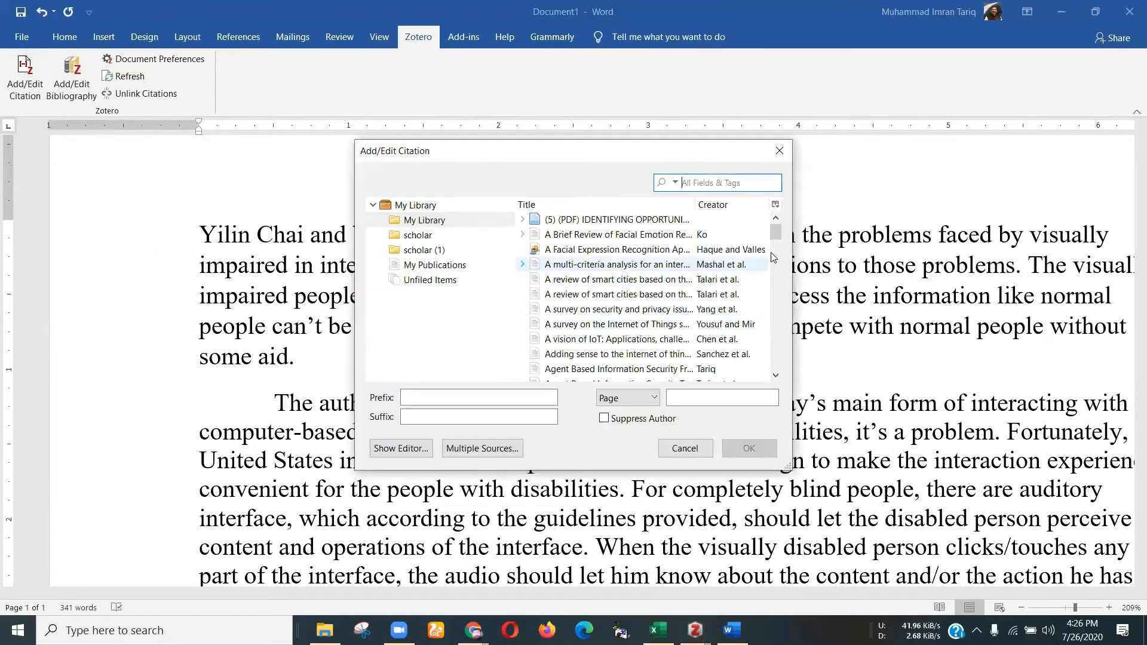
pyautogui.moveTo(777, 236)
pyautogui.mouseDown()
pyautogui.moveTo(779, 320)
pyautogui.moveTo(777, 219)
pyautogui.mouseUp()
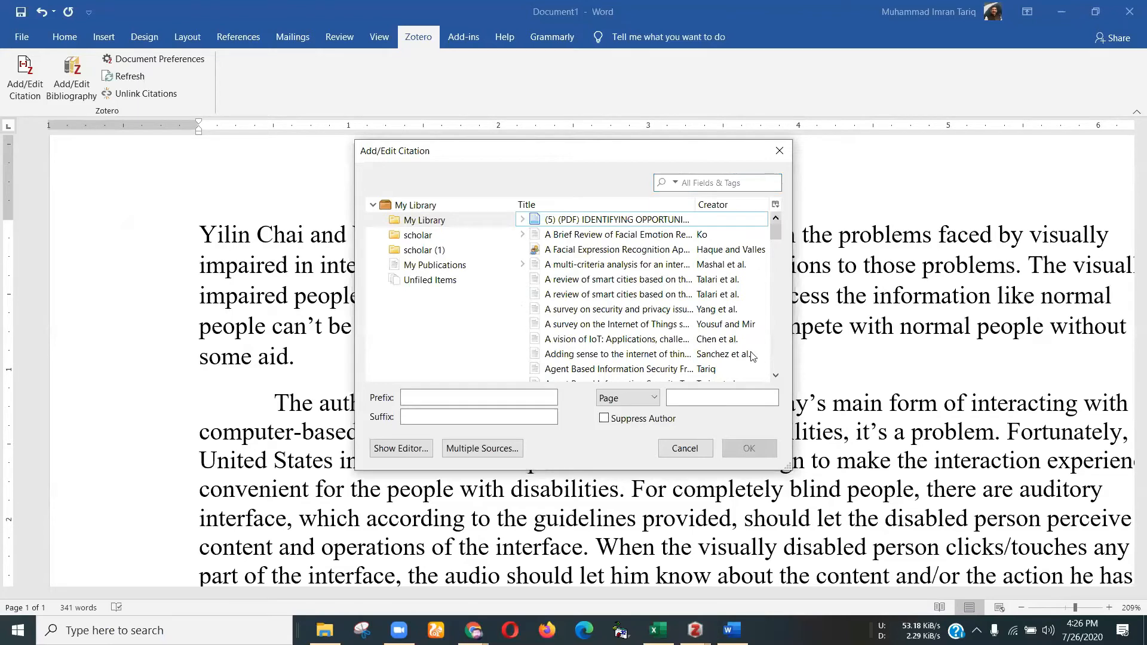
pyautogui.click(685, 449)
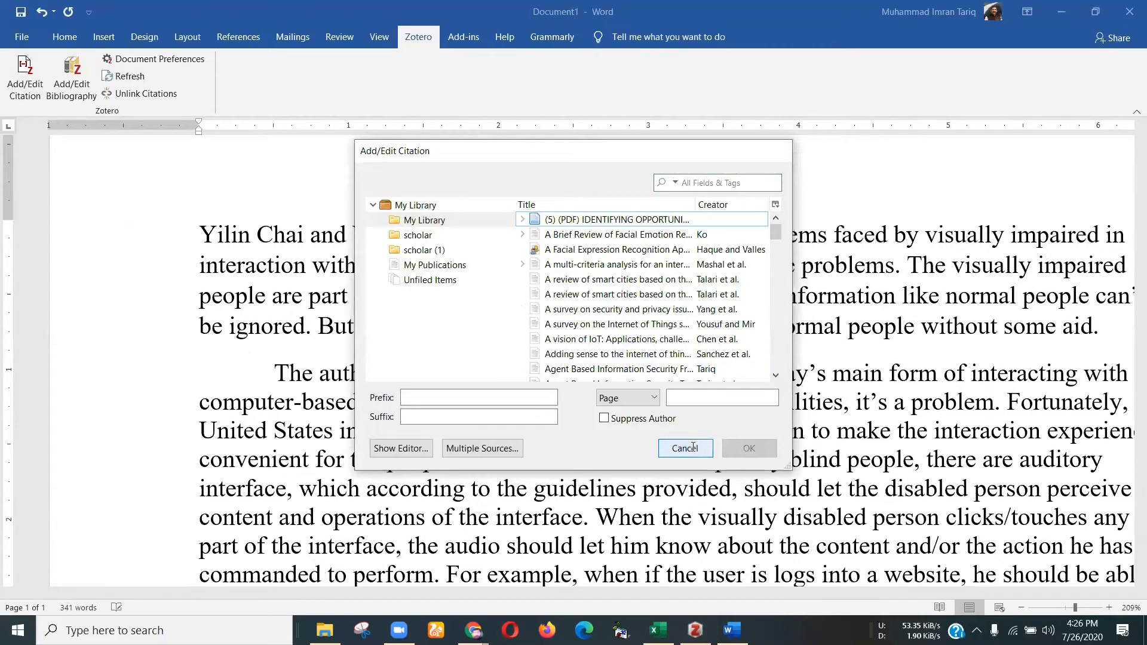
# Step: Insert a Zotero citation of "A survey on the Internet of Things security: State-of-art, architecture, issues and countermeasures" after the two author names
pyautogui.click(22, 70)
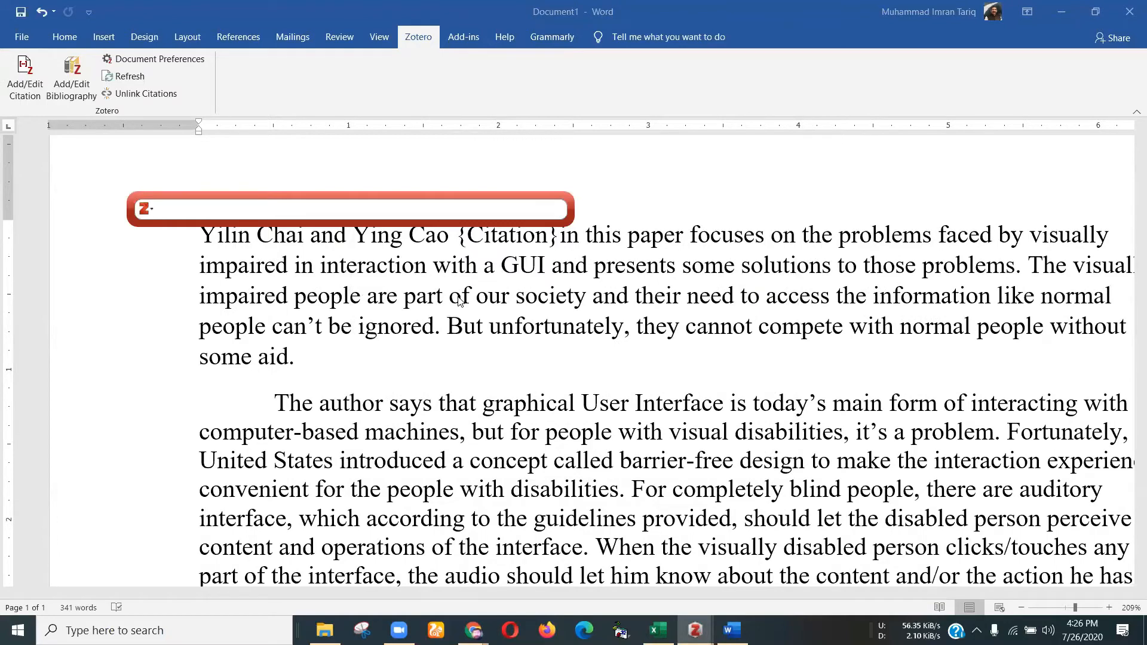
pyautogui.hotkey('ctrl', 'v')
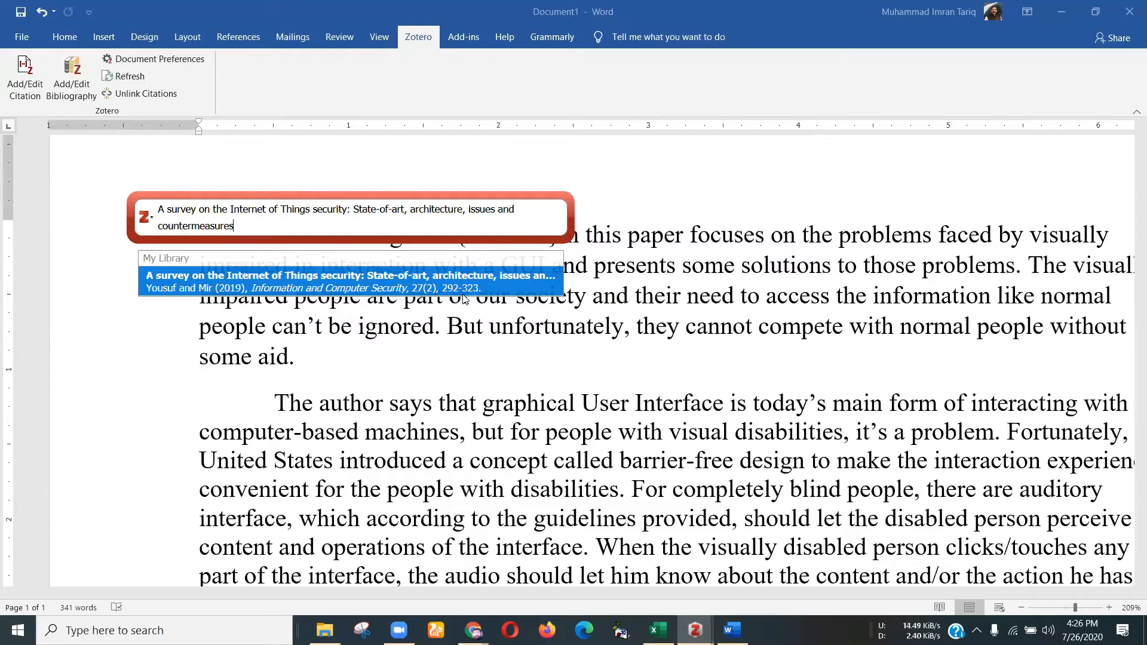
pyautogui.click(413, 288)
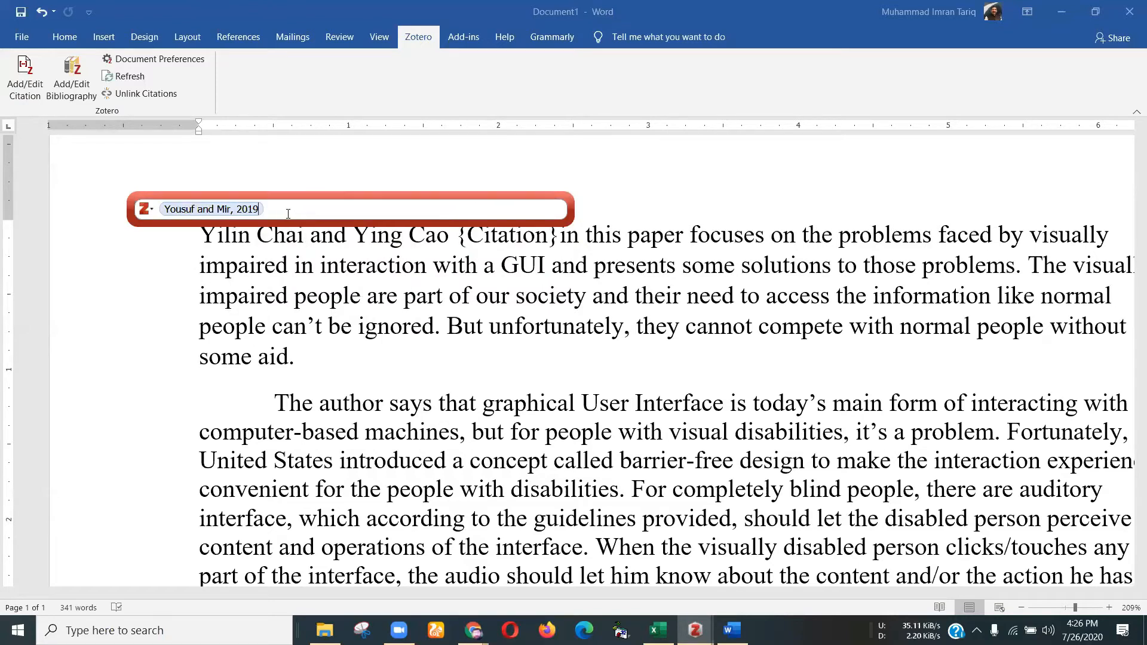
pyautogui.press('Return')
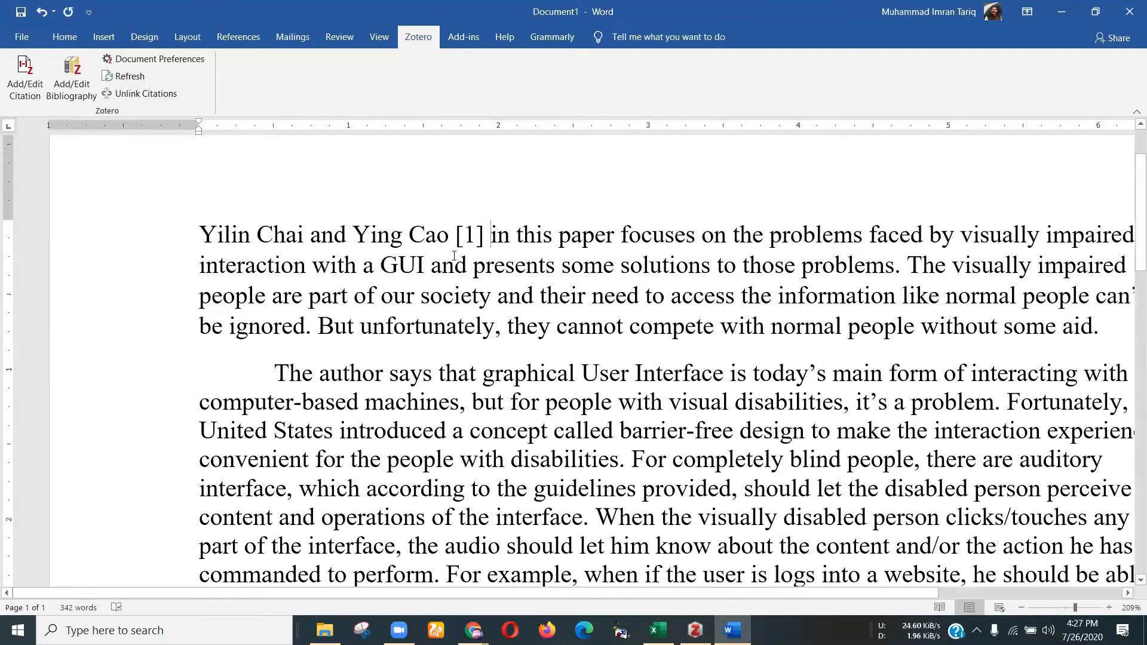
# Step: Enter a plain-text "[2]" before the full stop ending the first paragraph, and compare how it selects with the Zotero citation
pyautogui.click(469, 234)
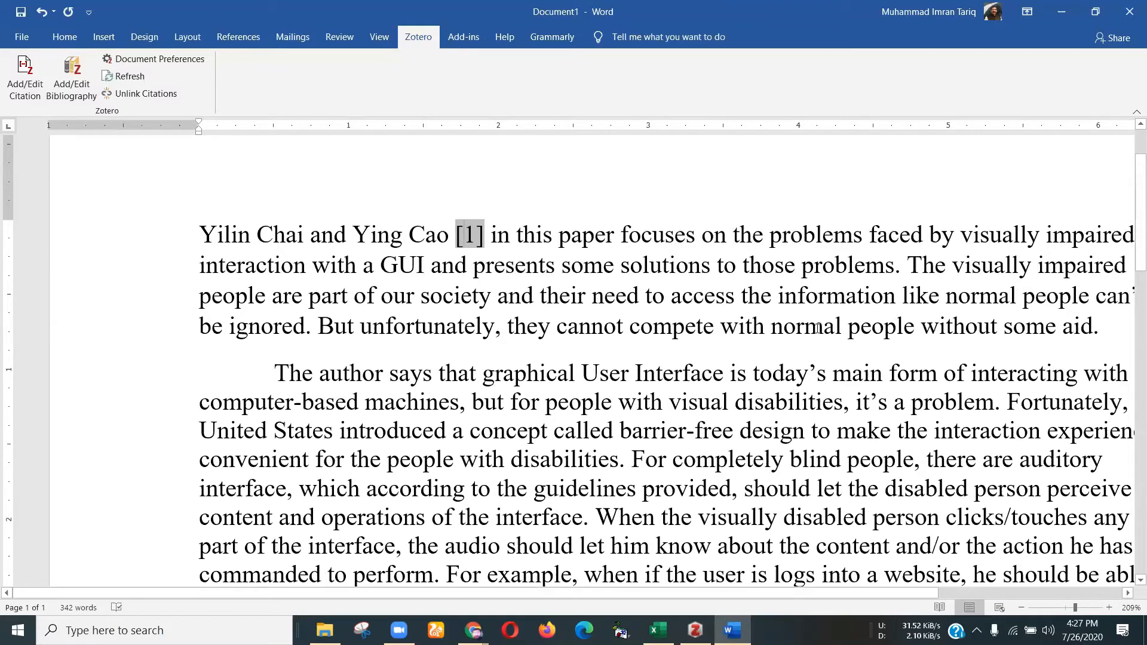
pyautogui.click(1093, 327)
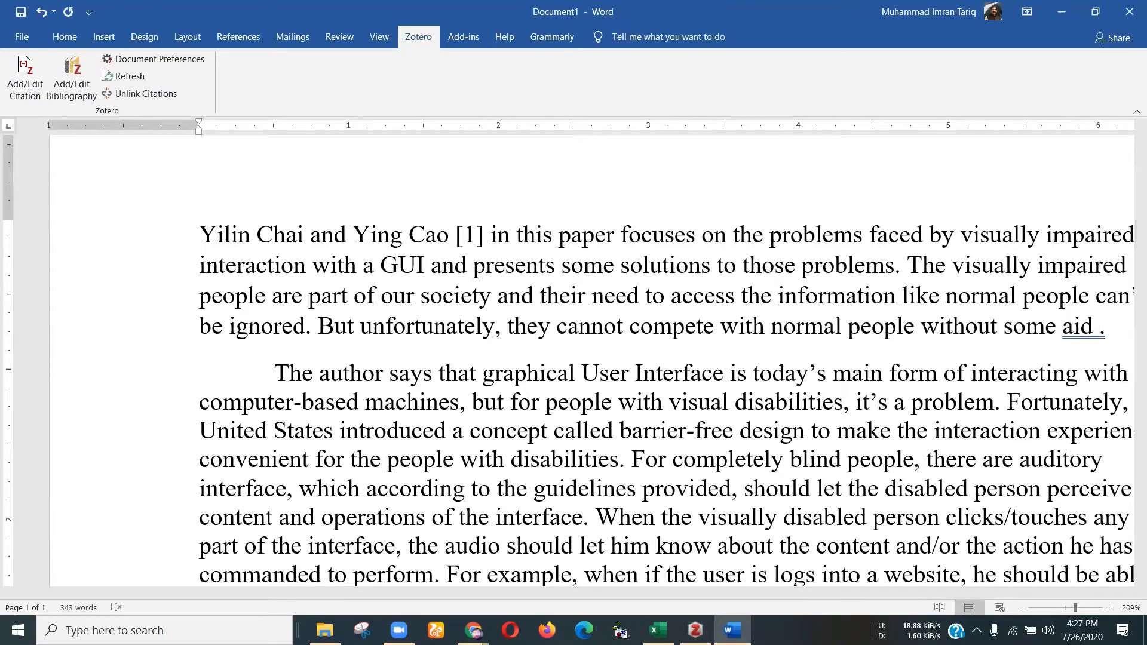
pyautogui.write('[2]')
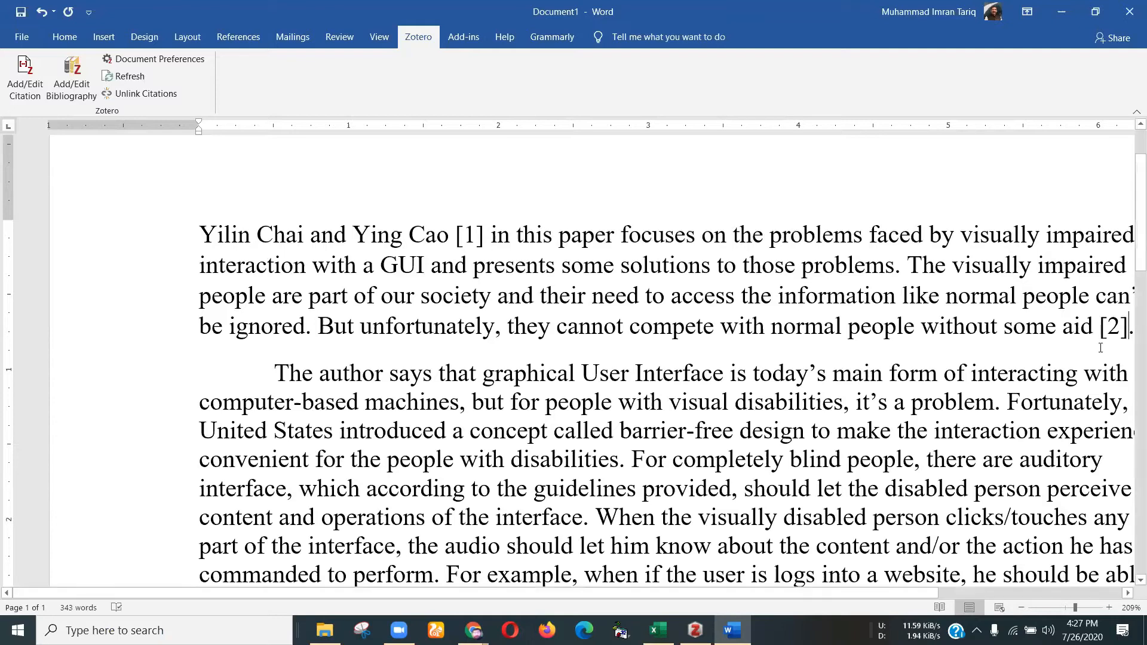
pyautogui.click(1111, 327)
pyautogui.doubleClick(1114, 330)
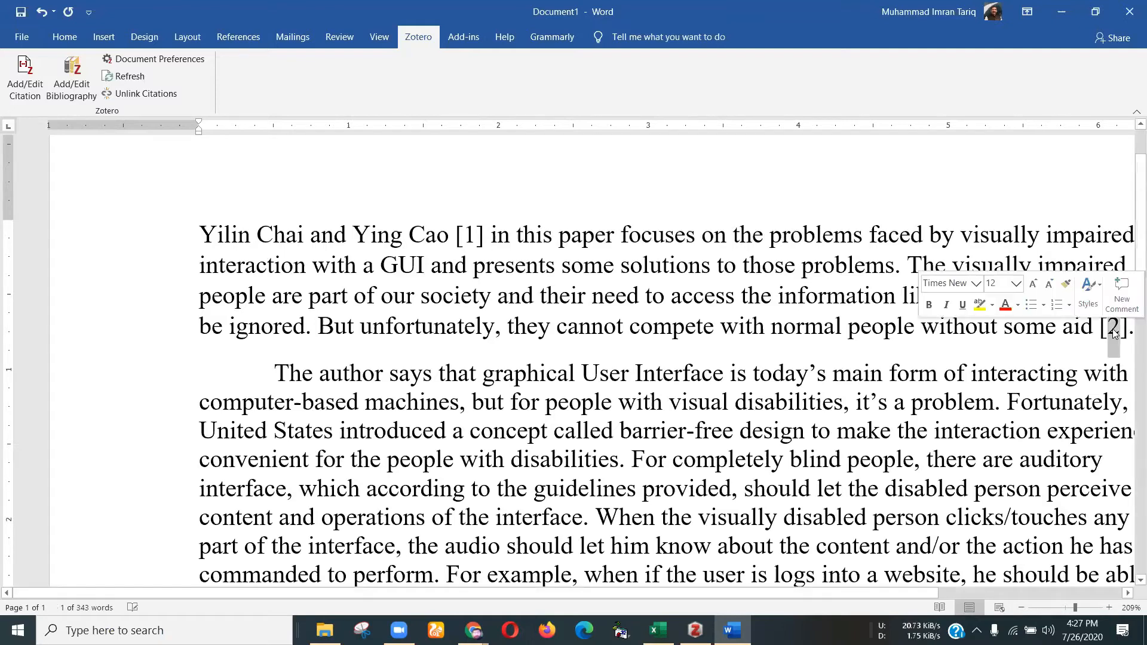
pyautogui.click(1099, 330)
pyautogui.click(1111, 330)
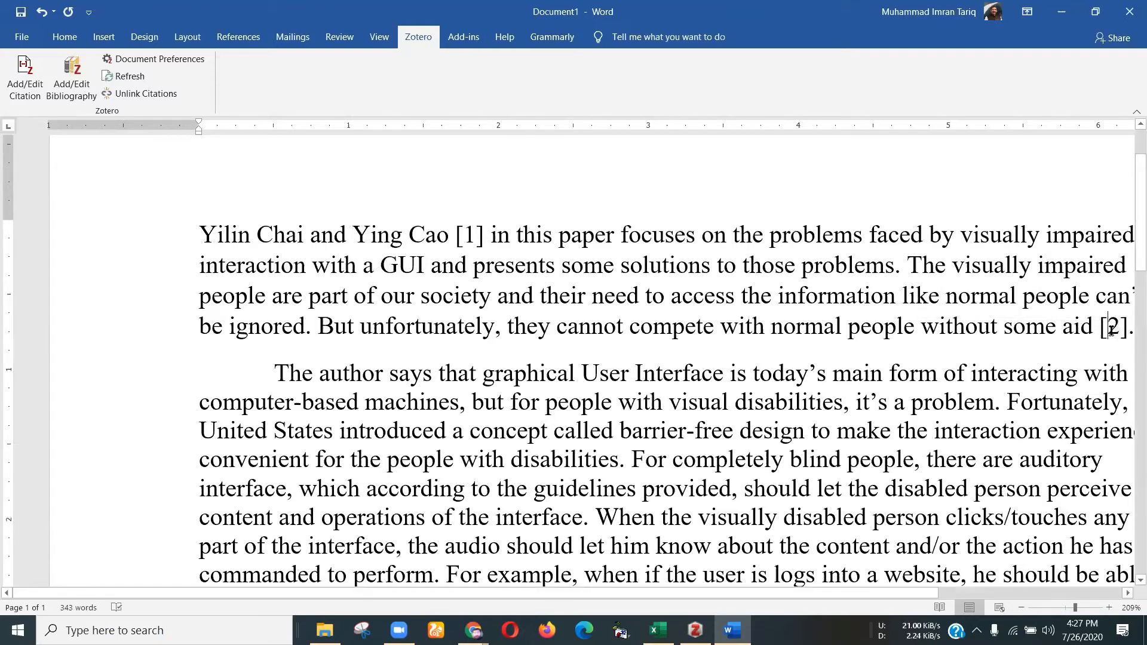
# Step: Open the Zotero citation [1] for editing, view its article details, and close the editor without changes
pyautogui.click(480, 231)
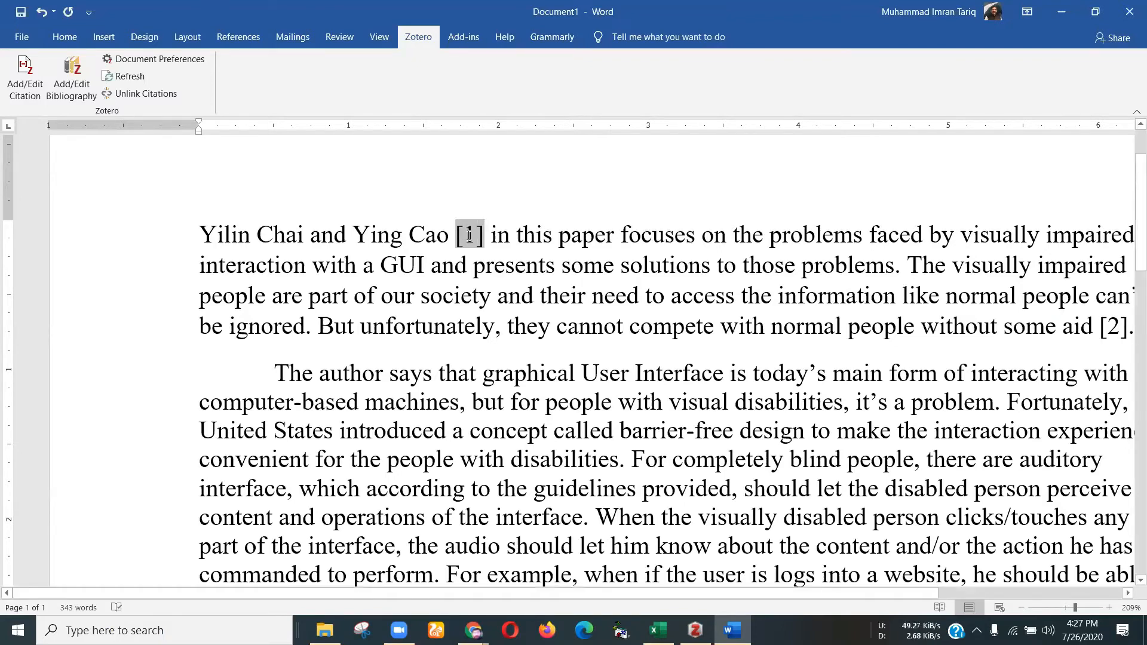
pyautogui.click(32, 89)
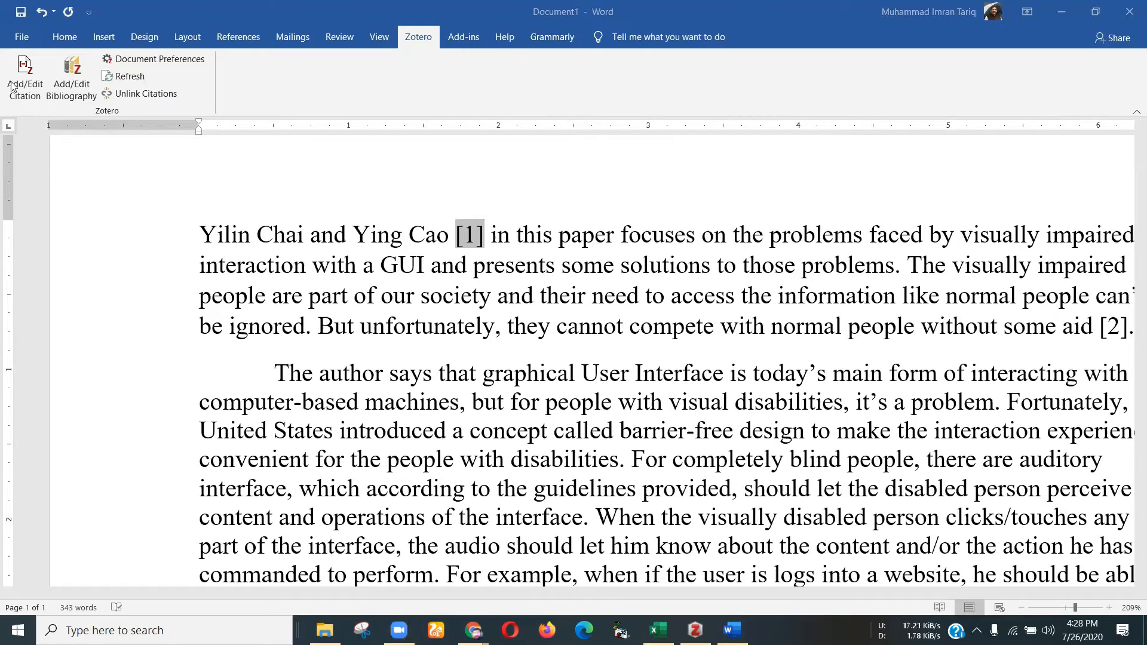
pyautogui.click(33, 88)
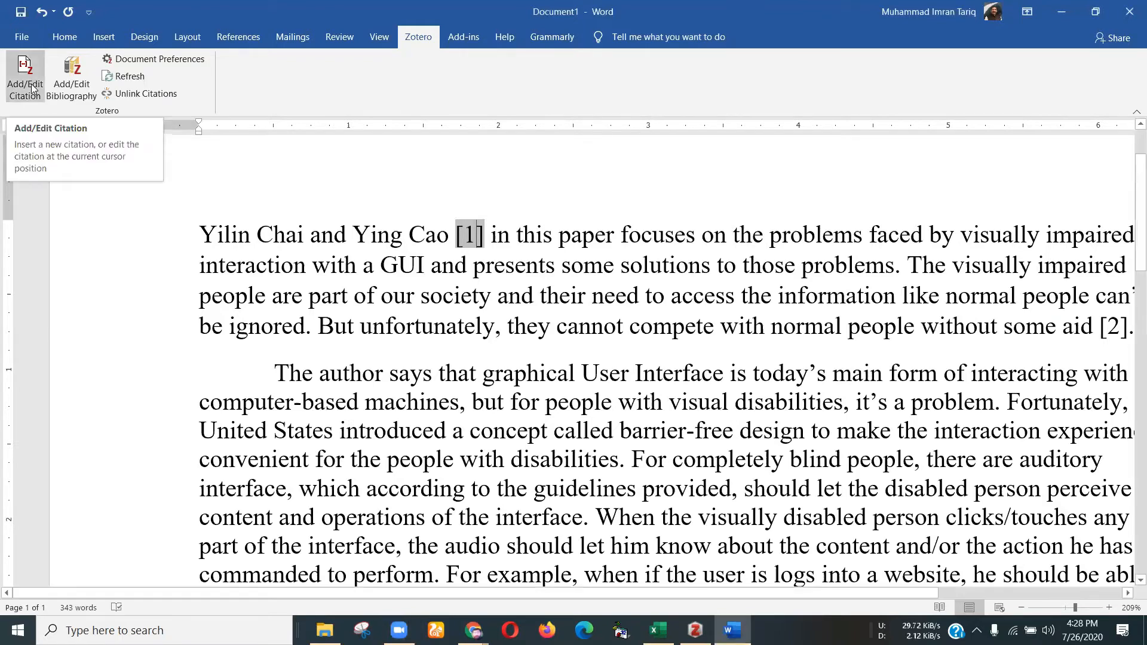
pyautogui.click(32, 88)
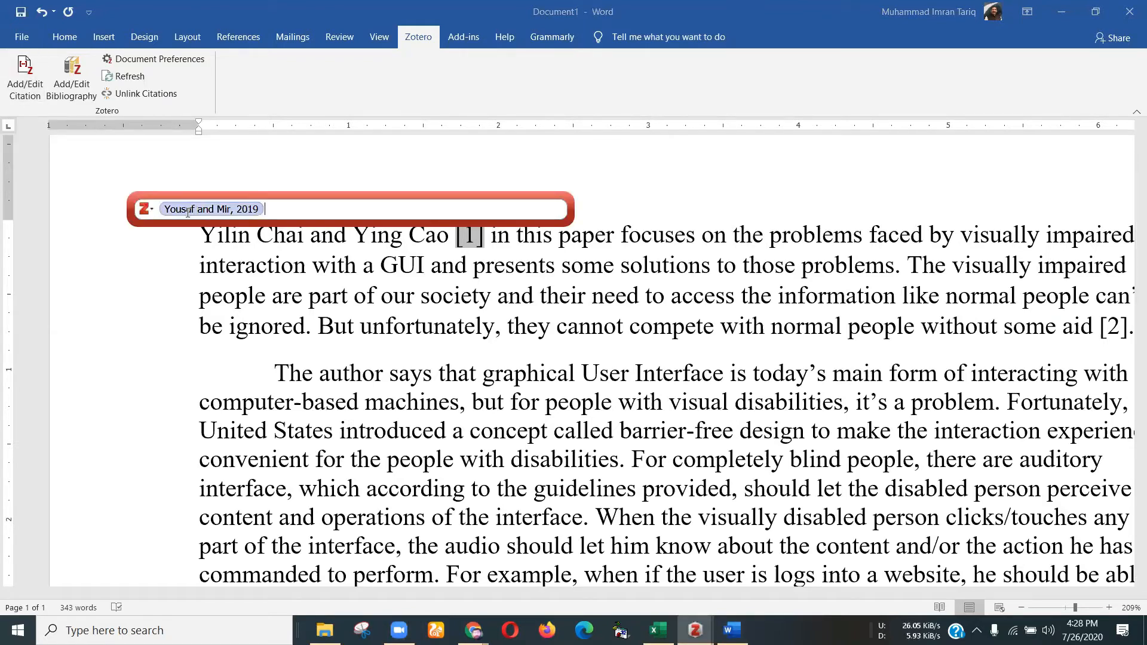
pyautogui.click(231, 210)
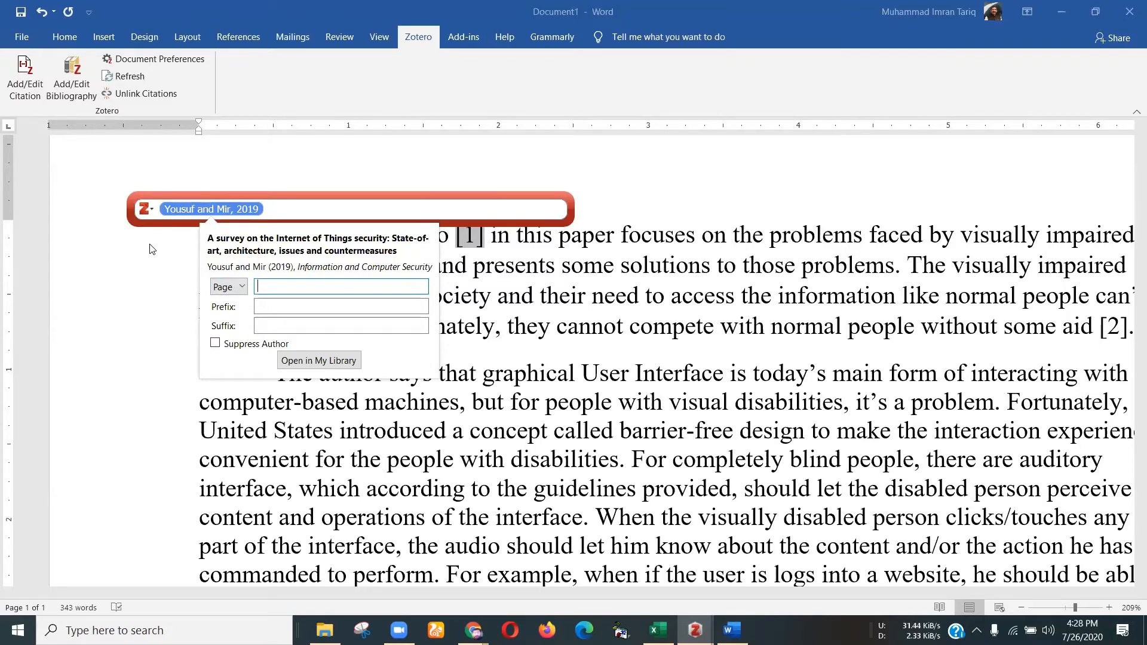
pyautogui.press('Return')
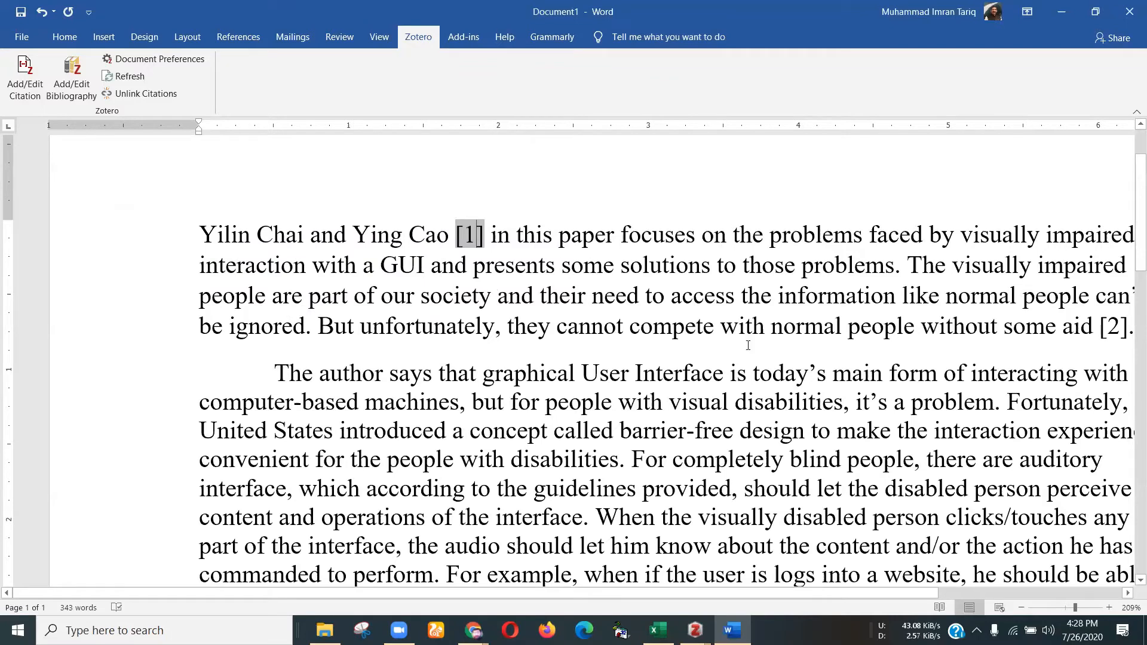
# Step: Delete the hand-typed "[2]" at the end of the first paragraph, keeping the cursor before the full stop
pyautogui.click(1096, 330)
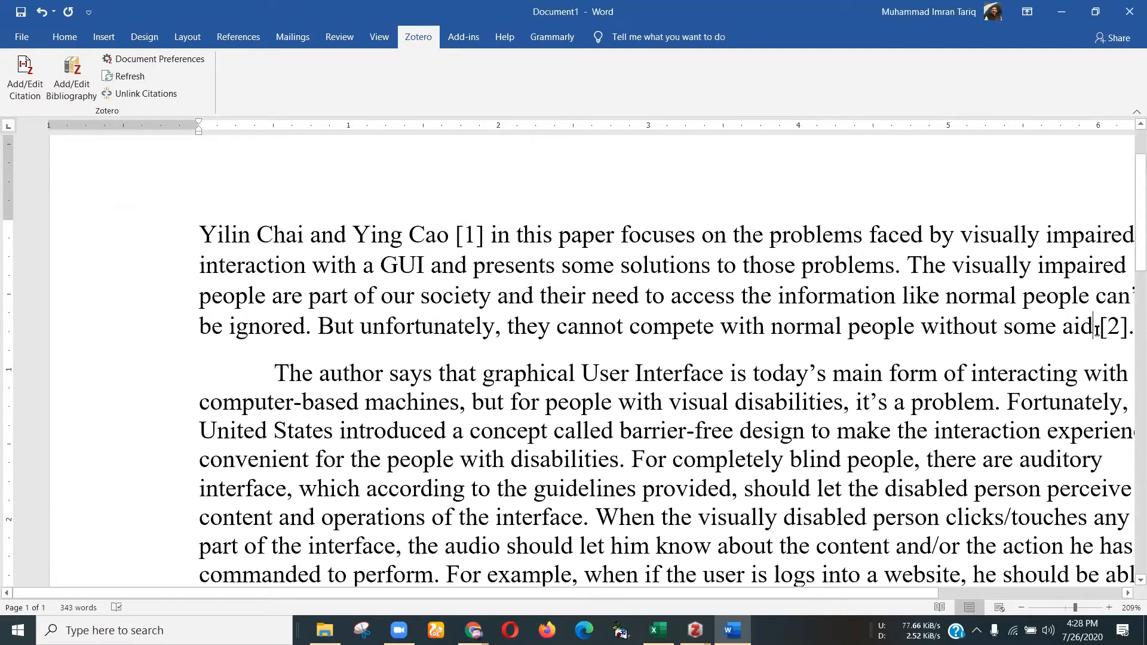
pyautogui.press('Delete')
pyautogui.press('Delete')
pyautogui.press('Delete')
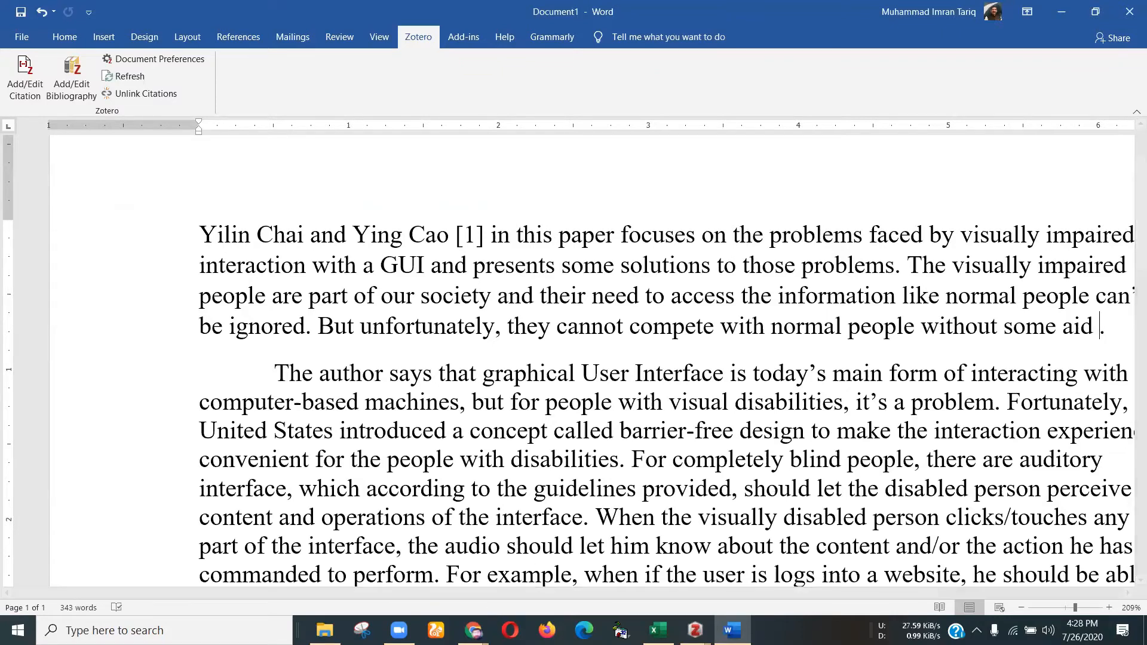
# Step: Switch to Google Scholar and save "Fault-tolerant redundant repairable system with different failures and delays" to Zotero's My Library through its RefMan citation
pyautogui.moveTo(473, 630)
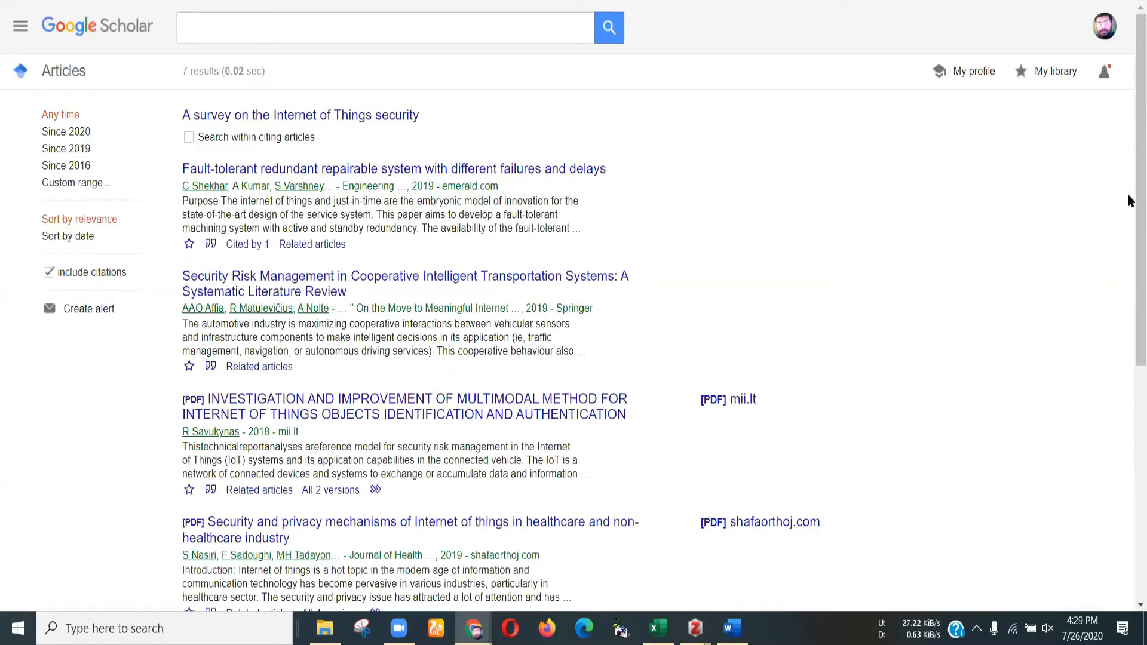
pyautogui.scroll(-3, 1128, 230)
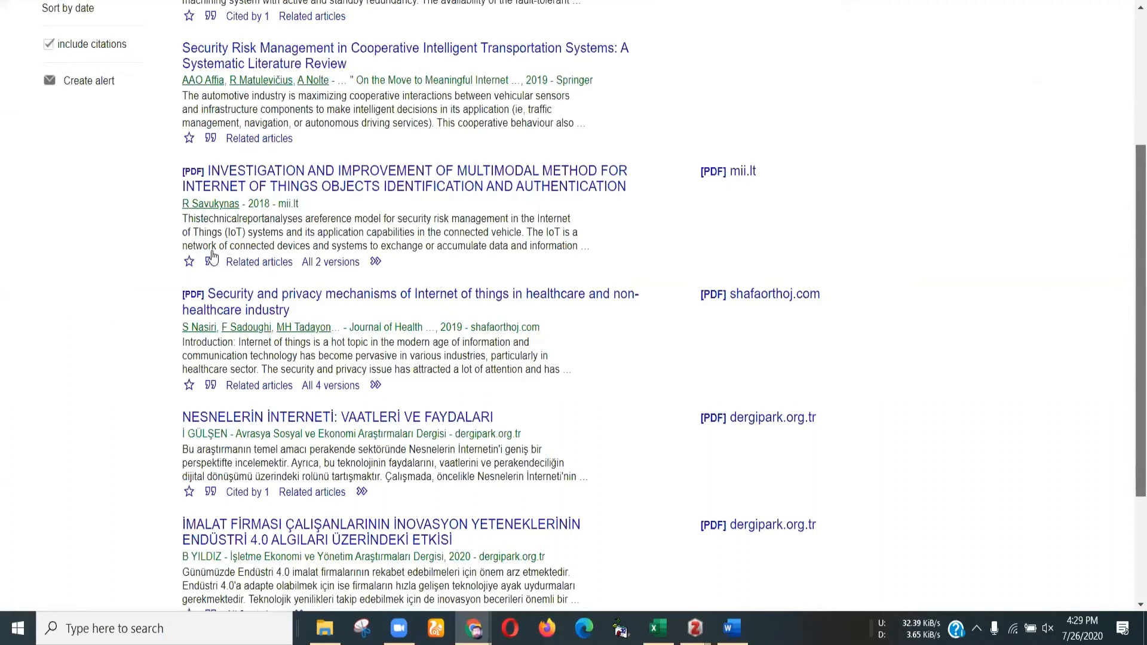
pyautogui.scroll(3, 209, 249)
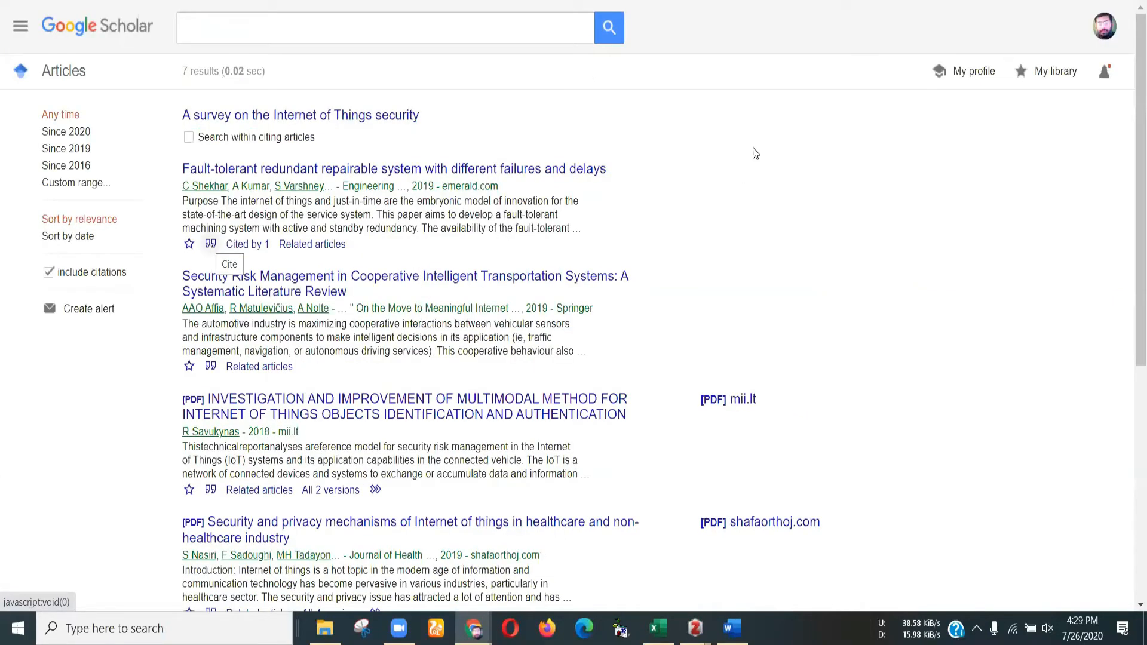
pyautogui.click(209, 242)
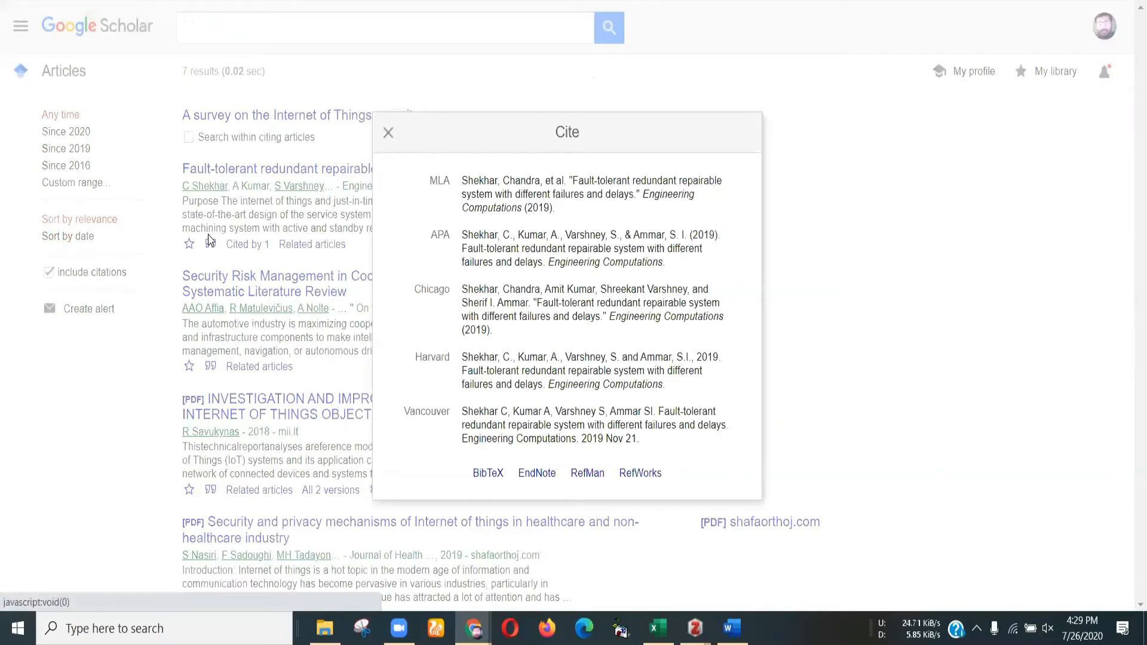
pyautogui.click(585, 476)
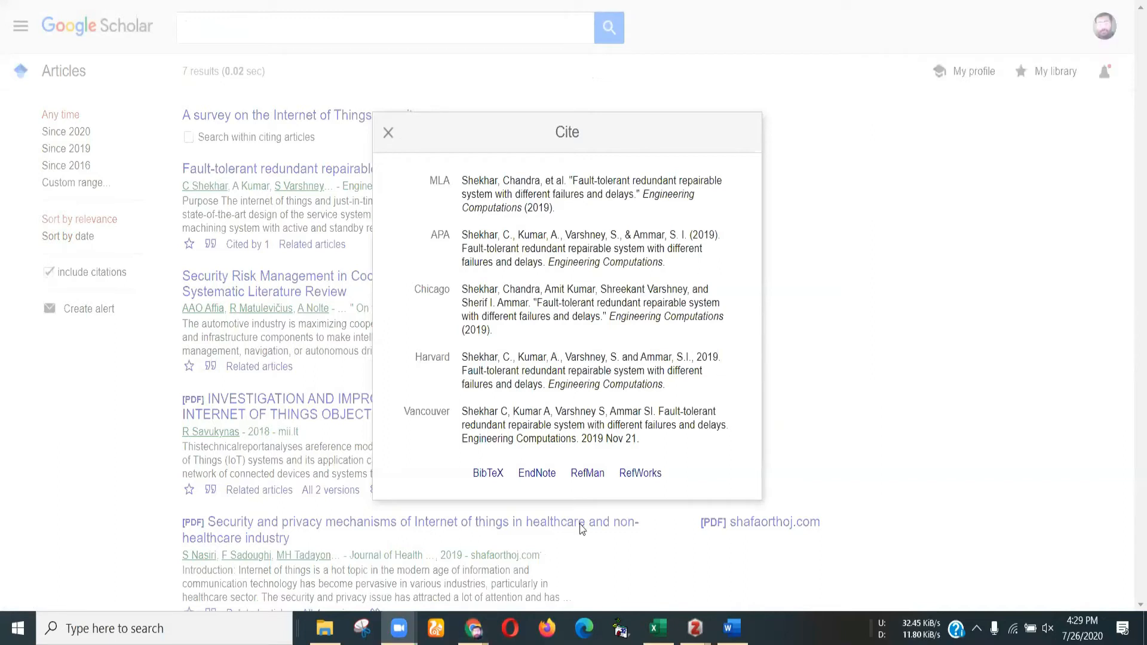
pyautogui.click(579, 478)
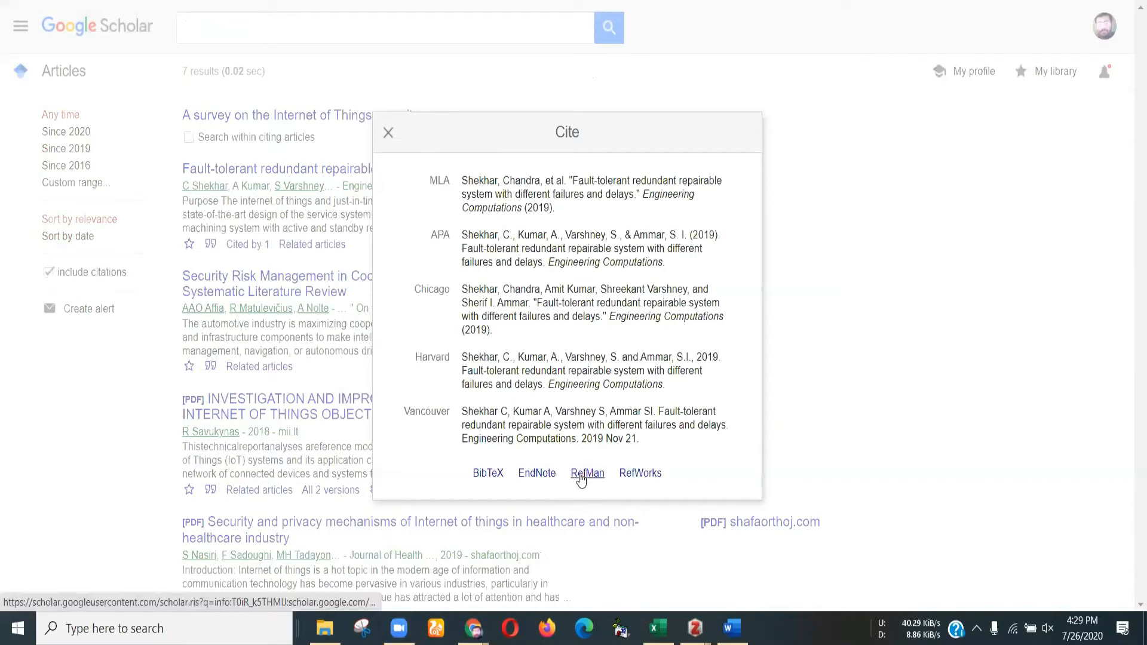
pyautogui.doubleClick(923, 63)
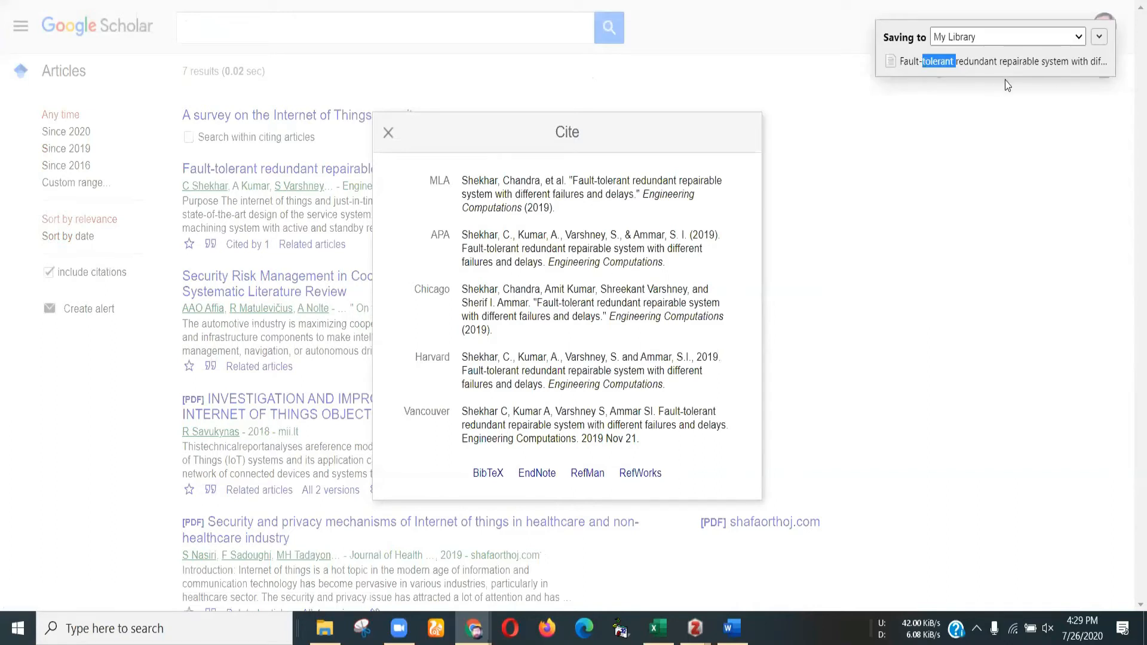
pyautogui.tripleClick(964, 66)
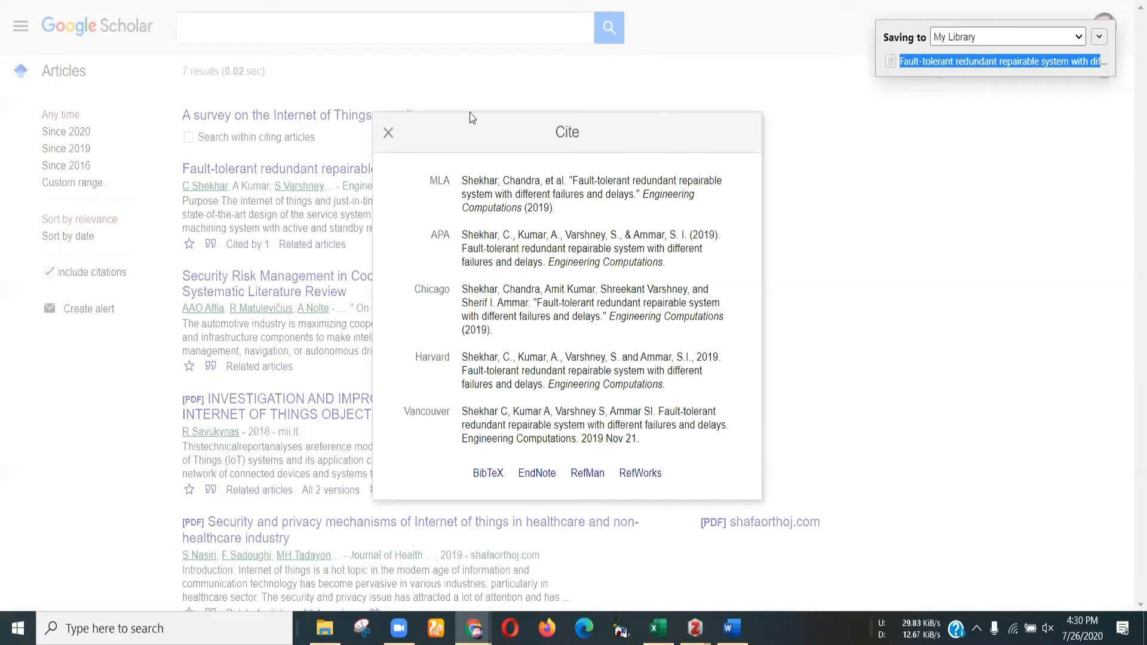
pyautogui.click(389, 134)
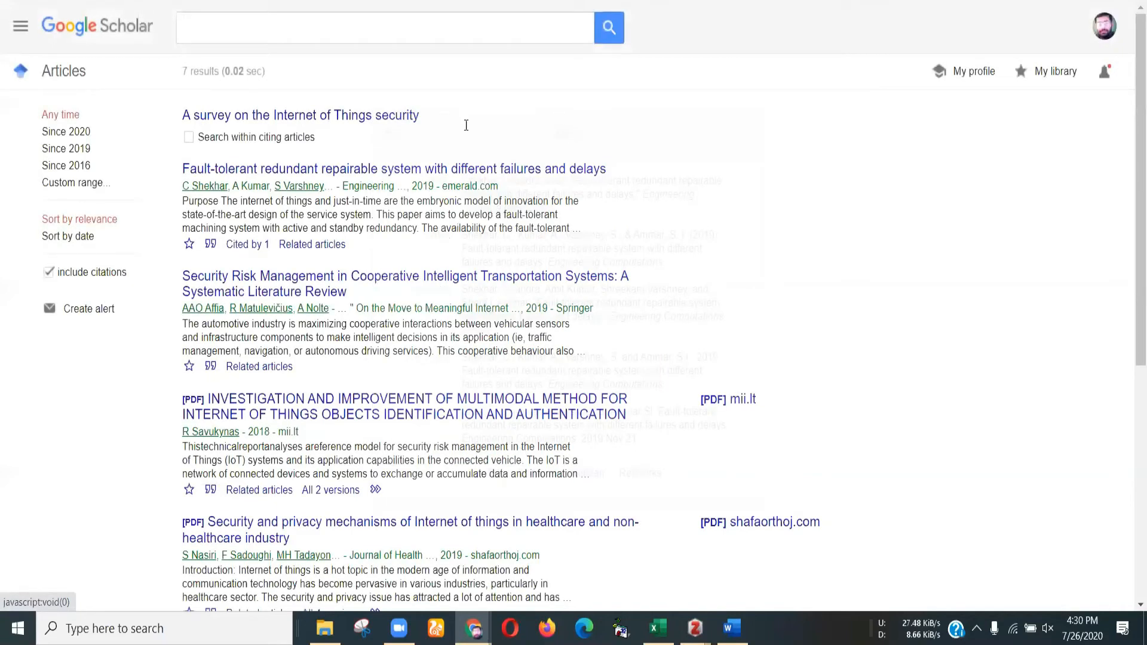
# Step: Switch back to Word and try to cite the fault-tolerant system article at the first paragraph's end, replacing the survey in the citation editor
pyautogui.press('F11')
pyautogui.hotkey('alt', 'Tab')
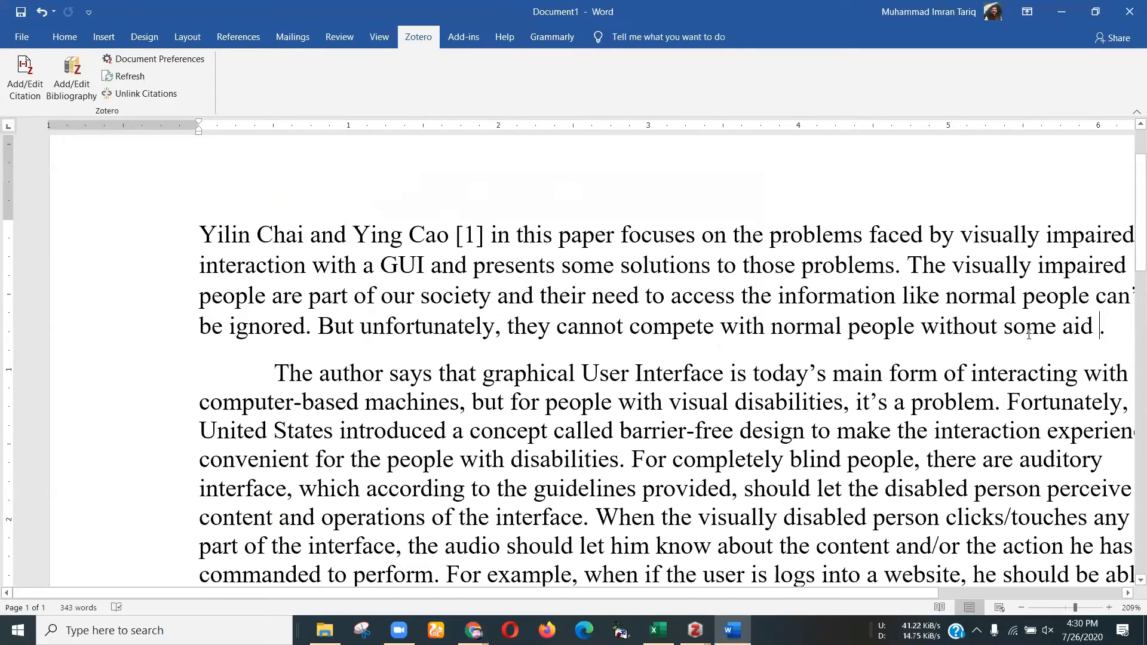
pyautogui.click(32, 73)
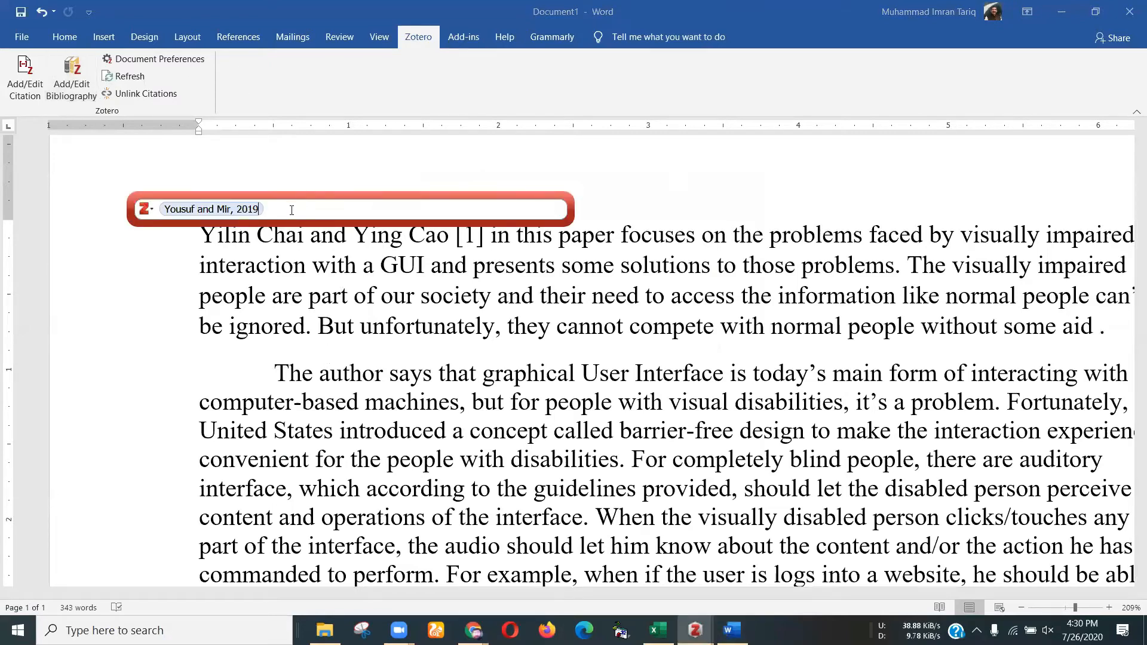
pyautogui.press('BackSpace')
pyautogui.write('Fault-tolerant redundant repairable system with different failures and delays')
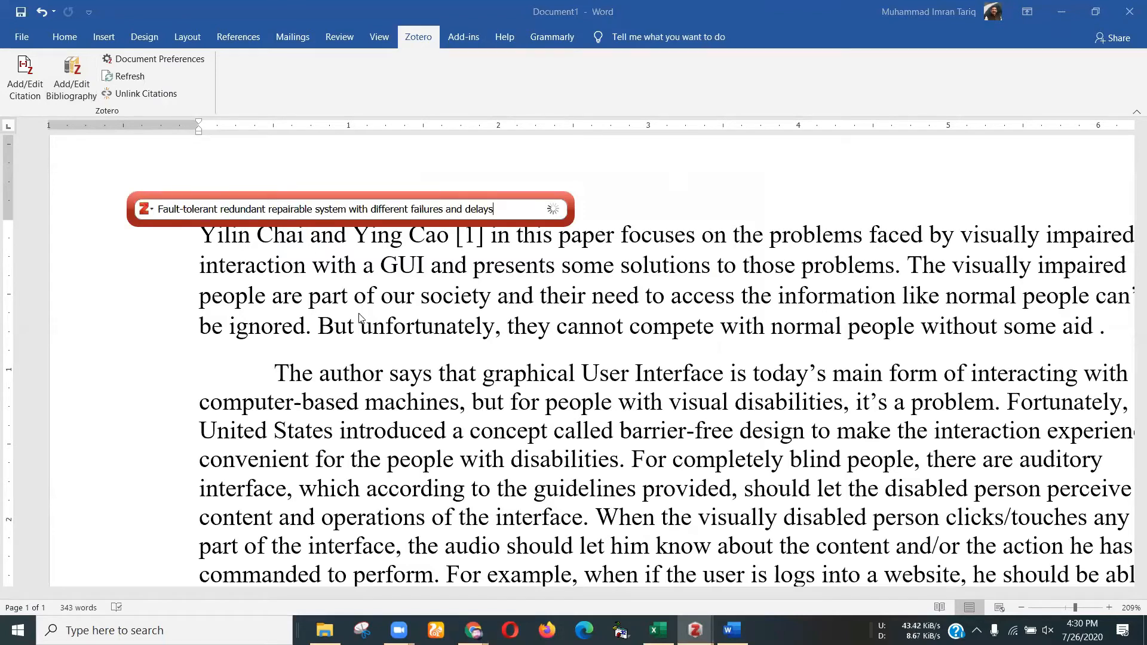
pyautogui.click(324, 272)
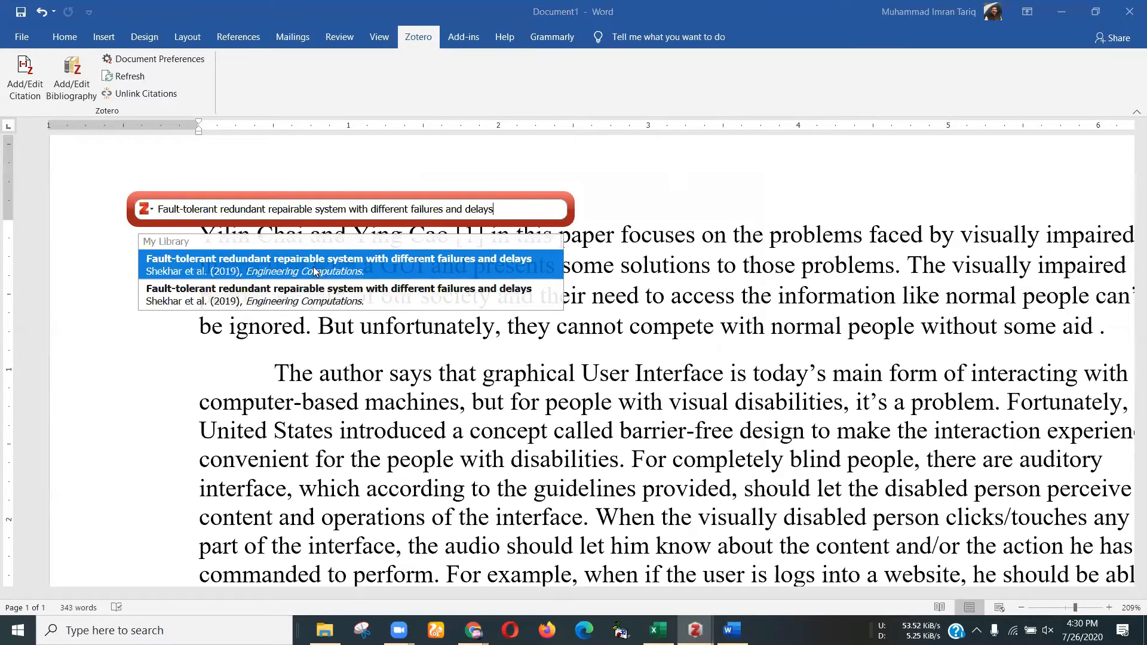
pyautogui.press('Return')
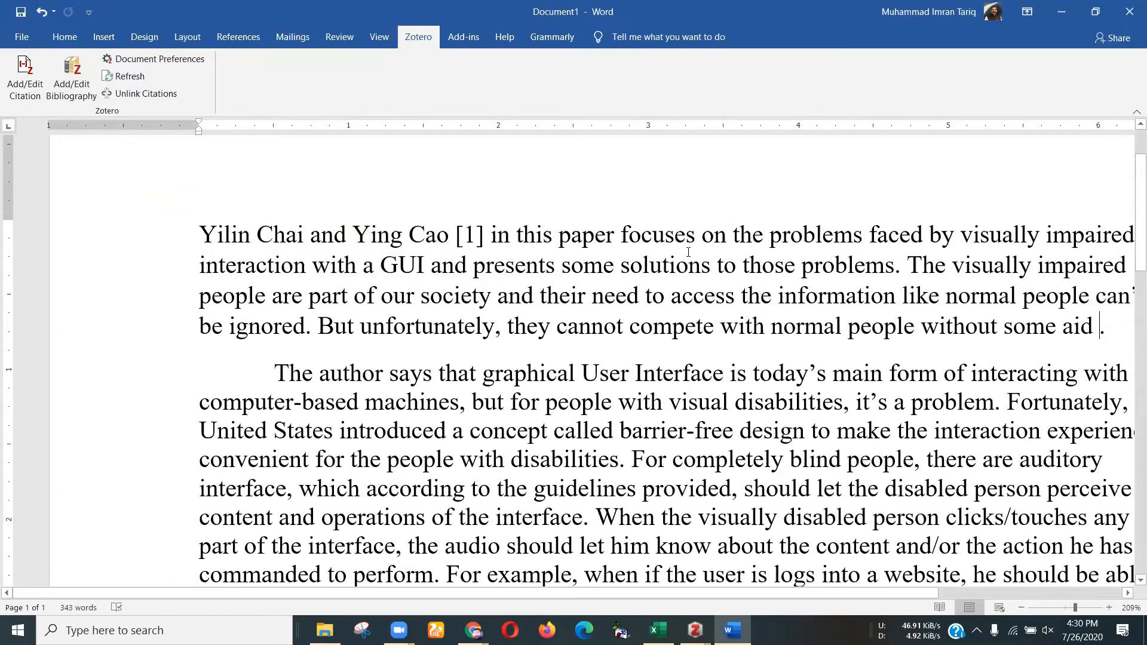
# Step: Reopen the citation editor, clear its current item, and cite "Fault-tolerant redundant repairable system with different failures and delays" again
pyautogui.click(27, 89)
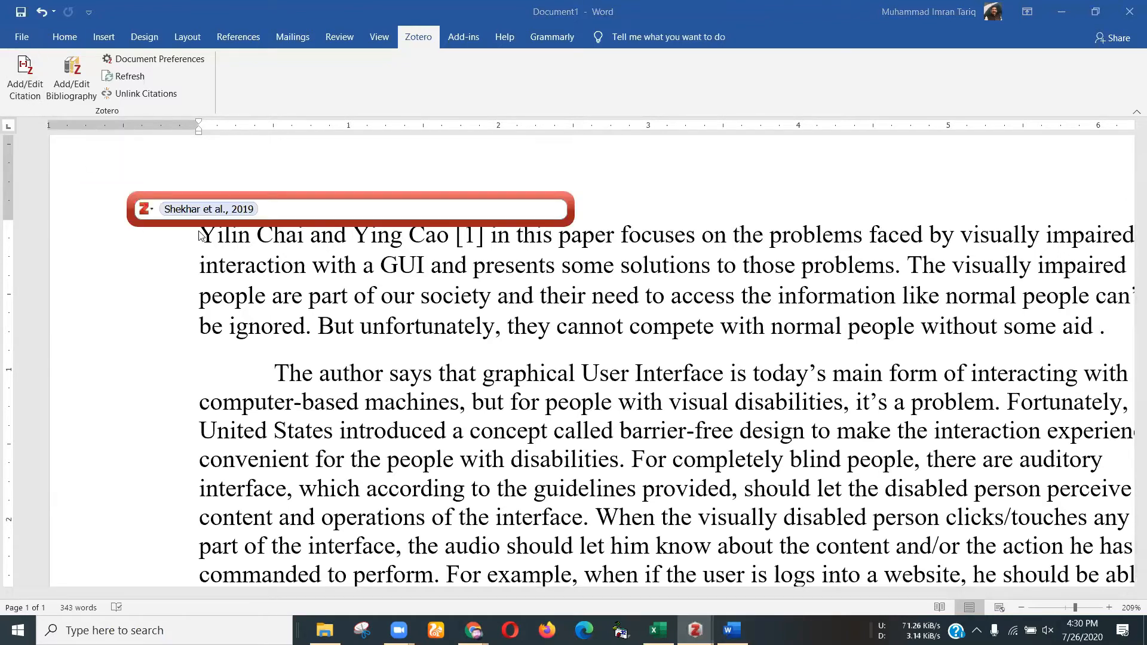
pyautogui.press('BackSpace')
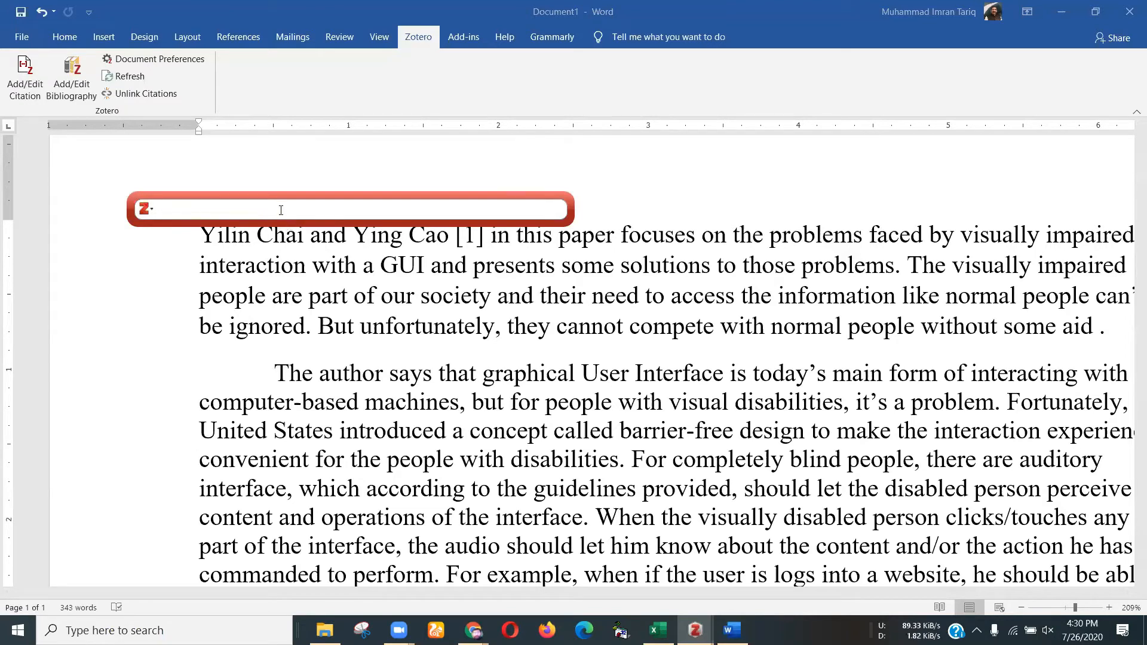
pyautogui.write('Fault-tolerant redundant repairable system with different failures and delays')
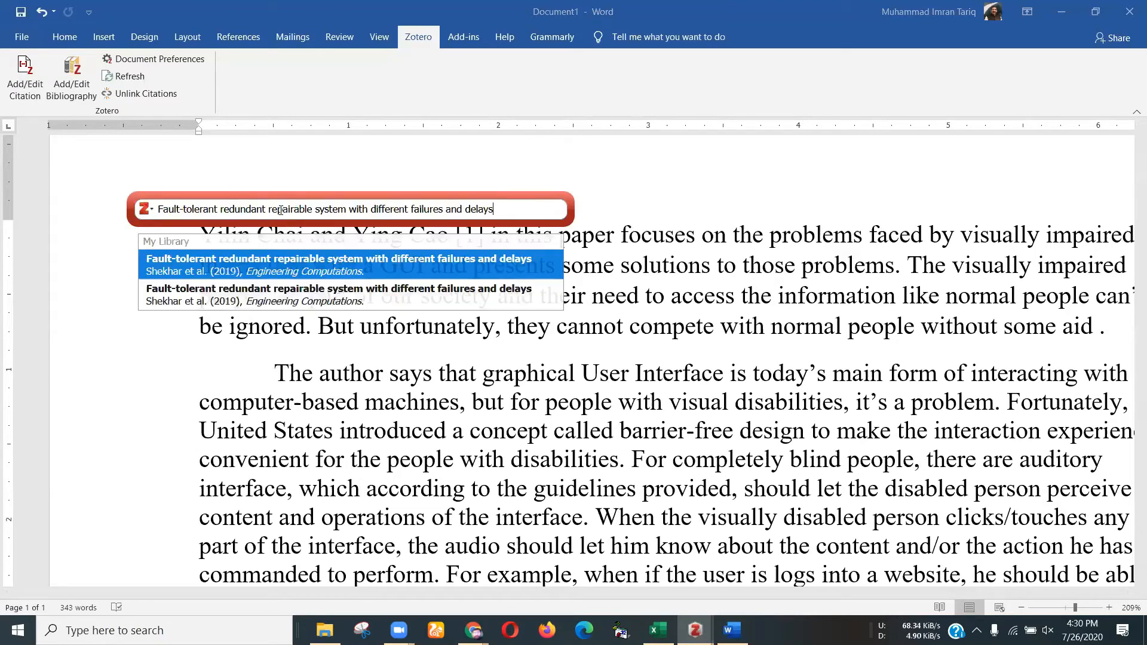
pyautogui.press('Return')
pyautogui.press('Return')
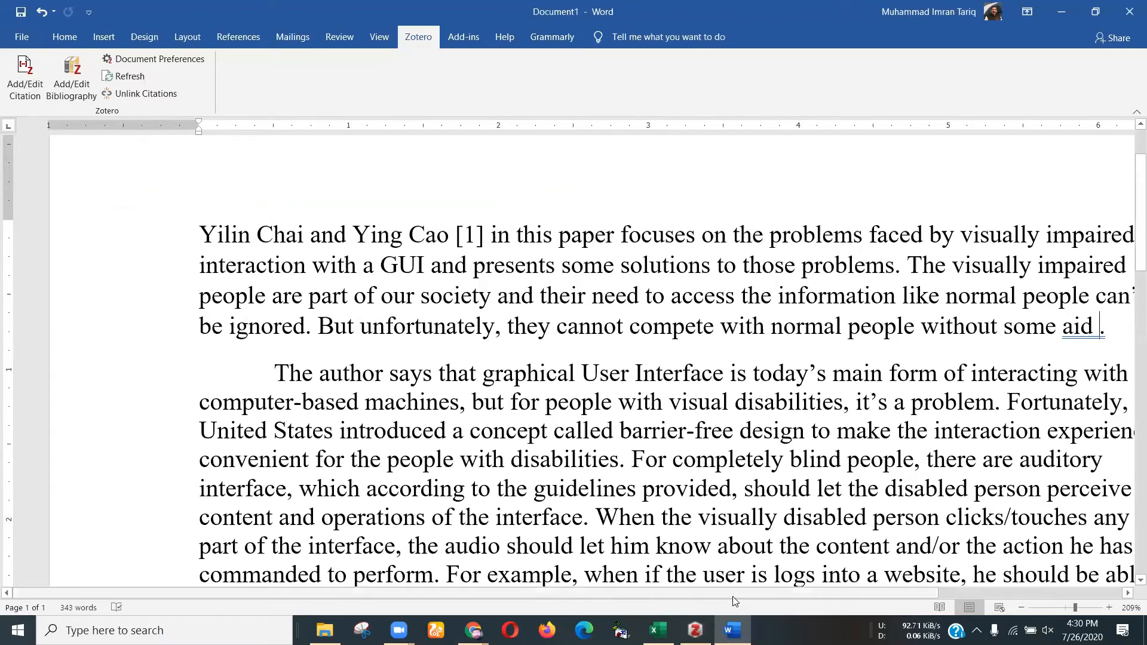
# Step: Place the cursor before the full stop at the end of the second paragraph and add a space for a citation
pyautogui.moveTo(730, 596); pyautogui.dragTo(830, 598)
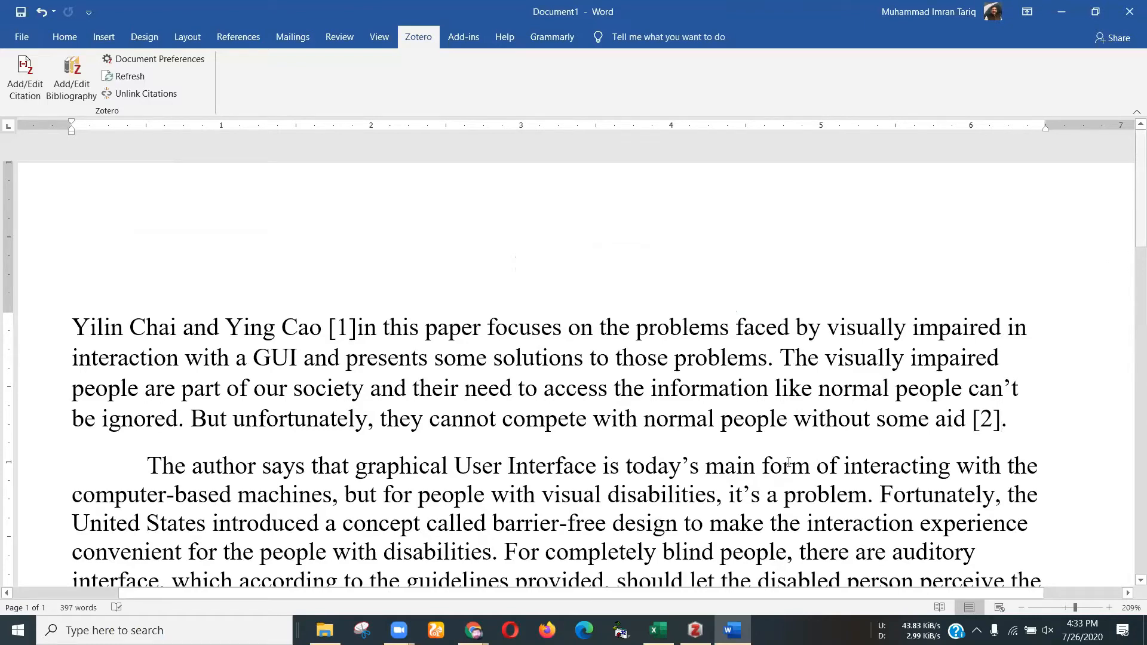
pyautogui.scroll(-2, 789, 462)
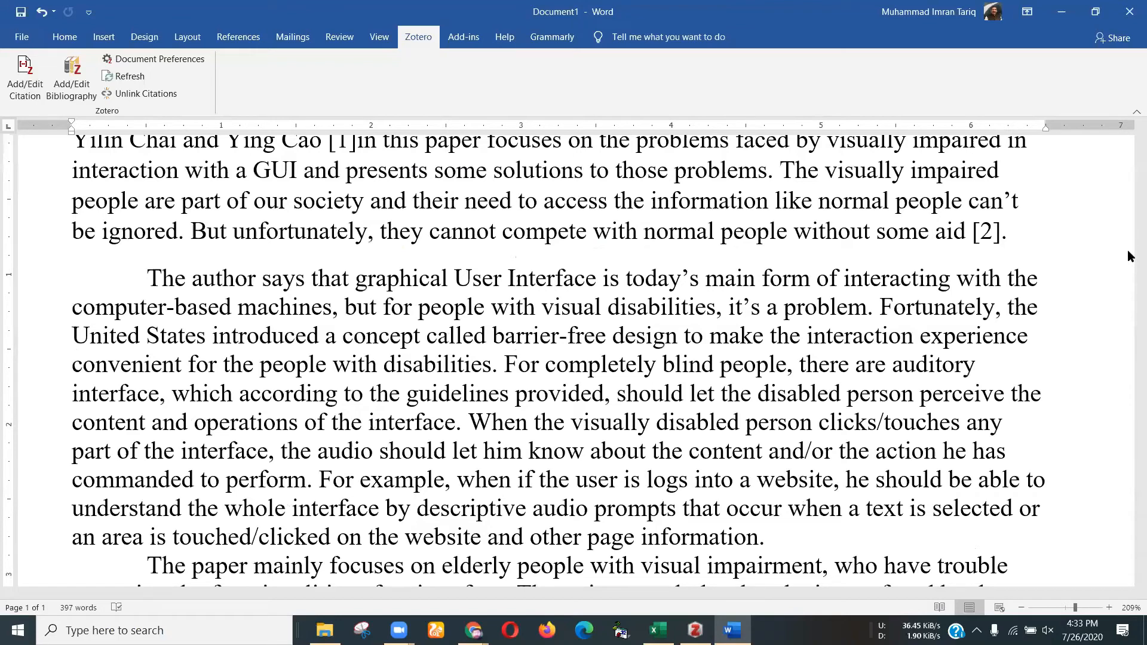
pyautogui.scroll(-1, 1131, 257)
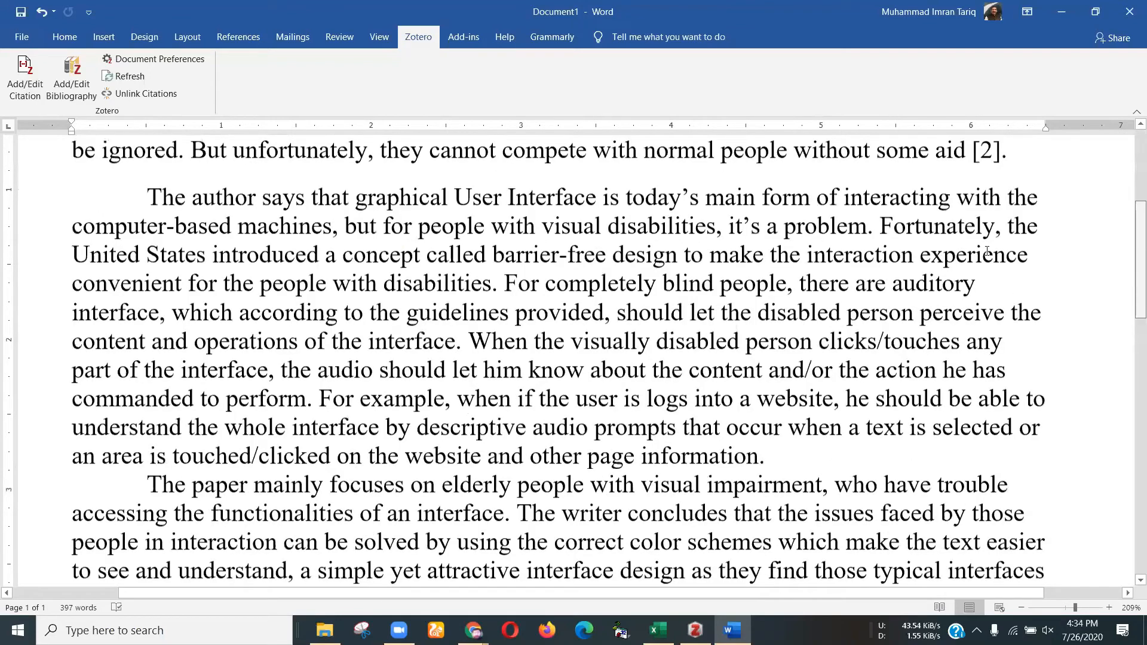
pyautogui.scroll(-1, 578, 454)
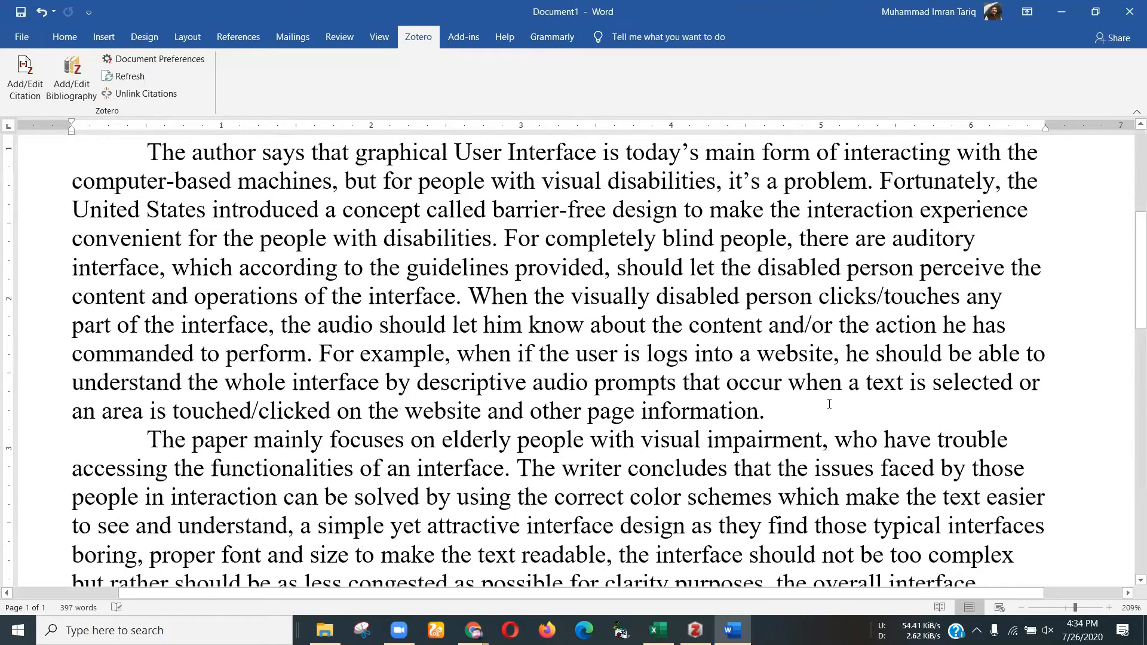
pyautogui.click(763, 413)
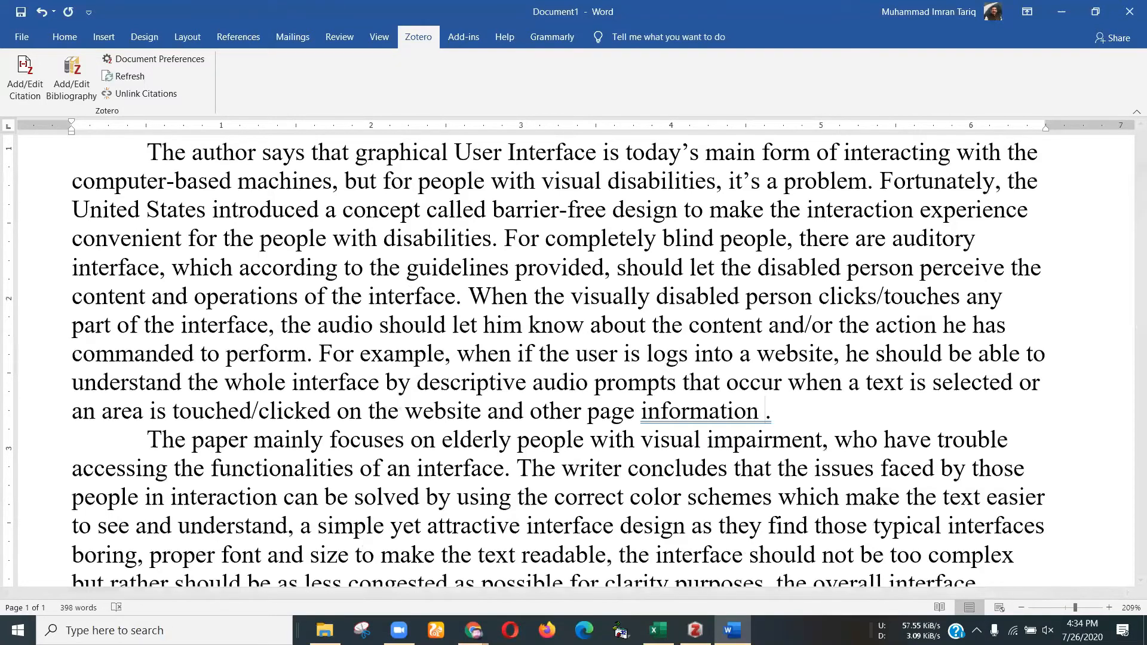
# Step: Switch to Google Scholar, save the "INVESTIGATION AND IMPROVEMENT OF MULTIMODAL METHOD" article to Zotero's My Library through its RefMan citation, and copy its title
pyautogui.click(473, 630)
pyautogui.click(553, 568)
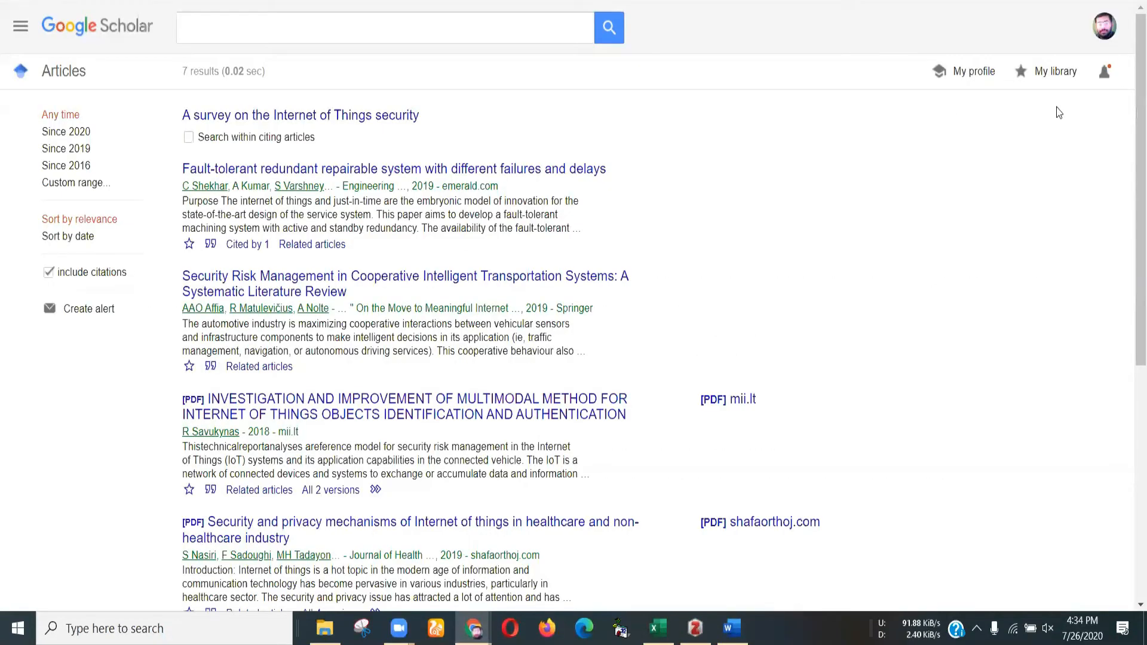
pyautogui.scroll(-1, 1128, 119)
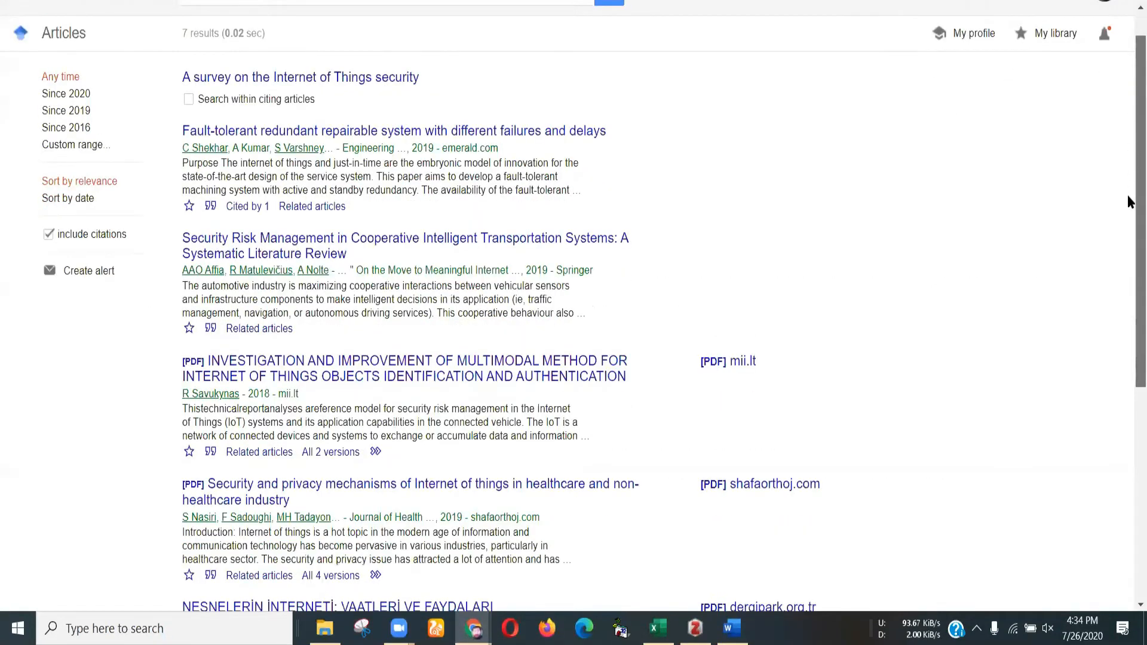
pyautogui.scroll(-3, 1131, 202)
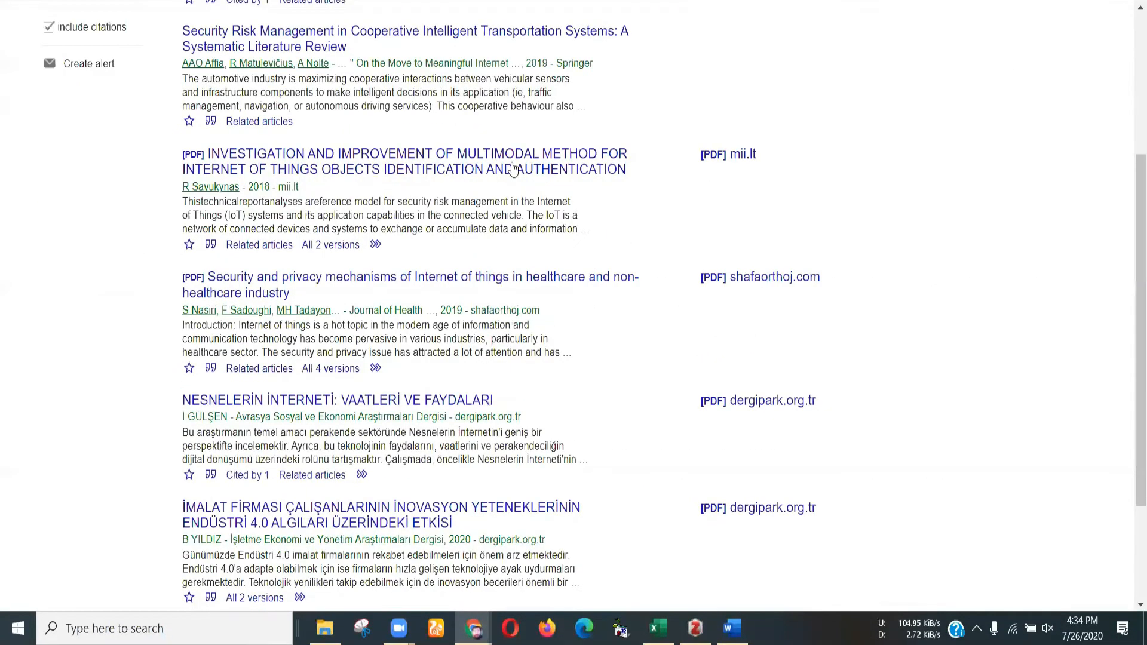
pyautogui.click(212, 246)
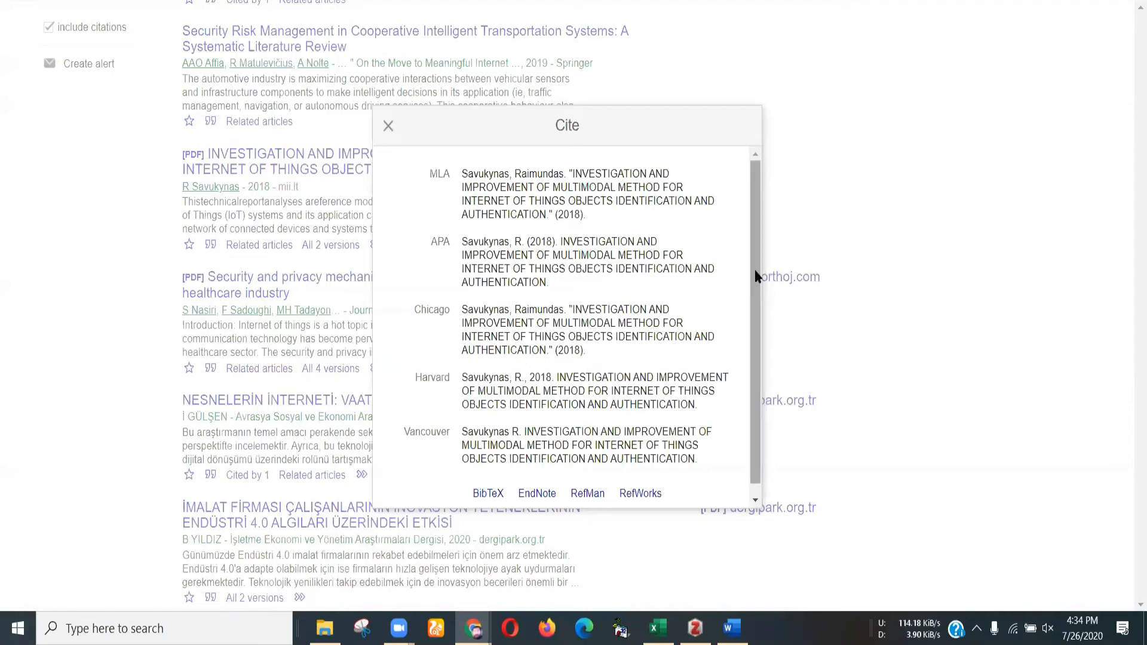
pyautogui.scroll(-1, 756, 270)
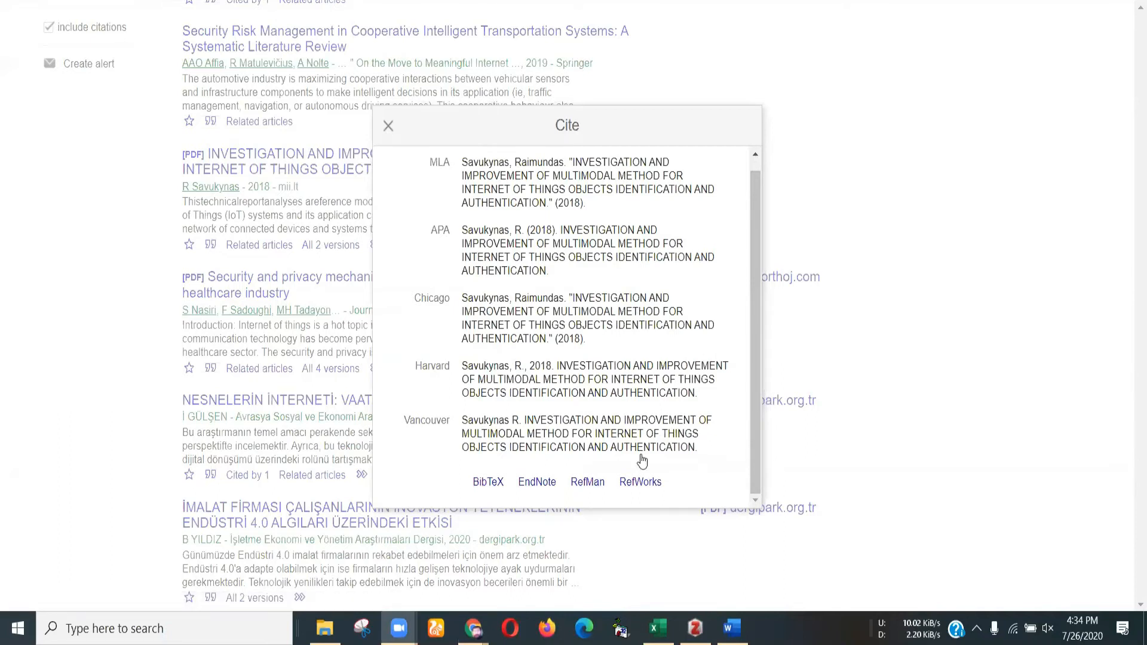
pyautogui.click(579, 484)
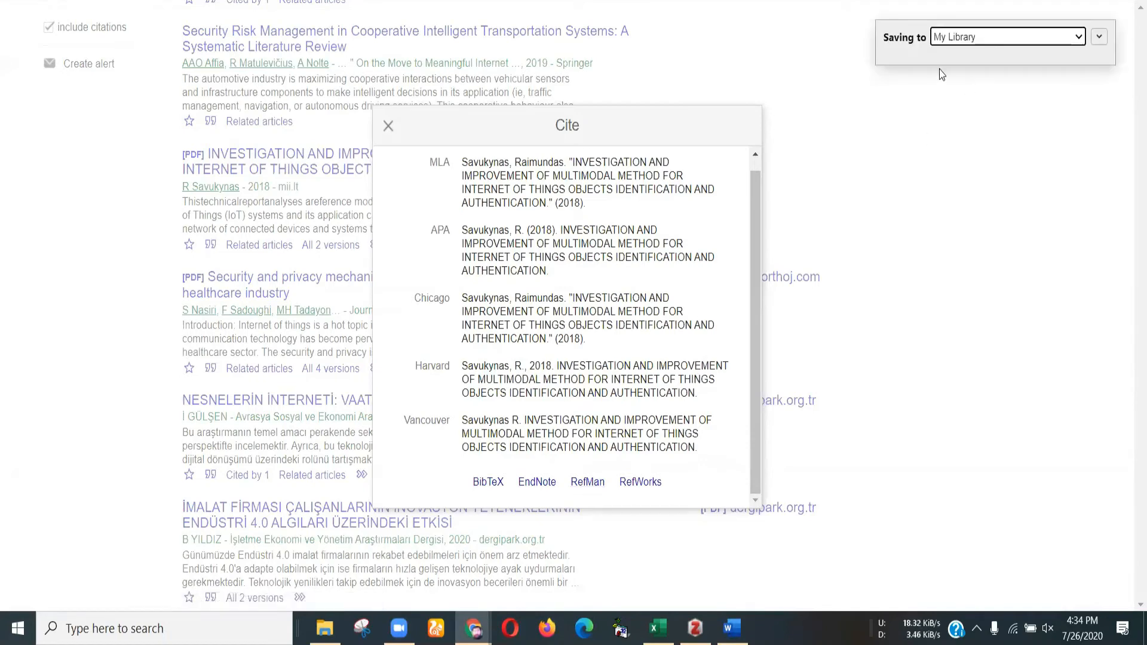
pyautogui.tripleClick(935, 63)
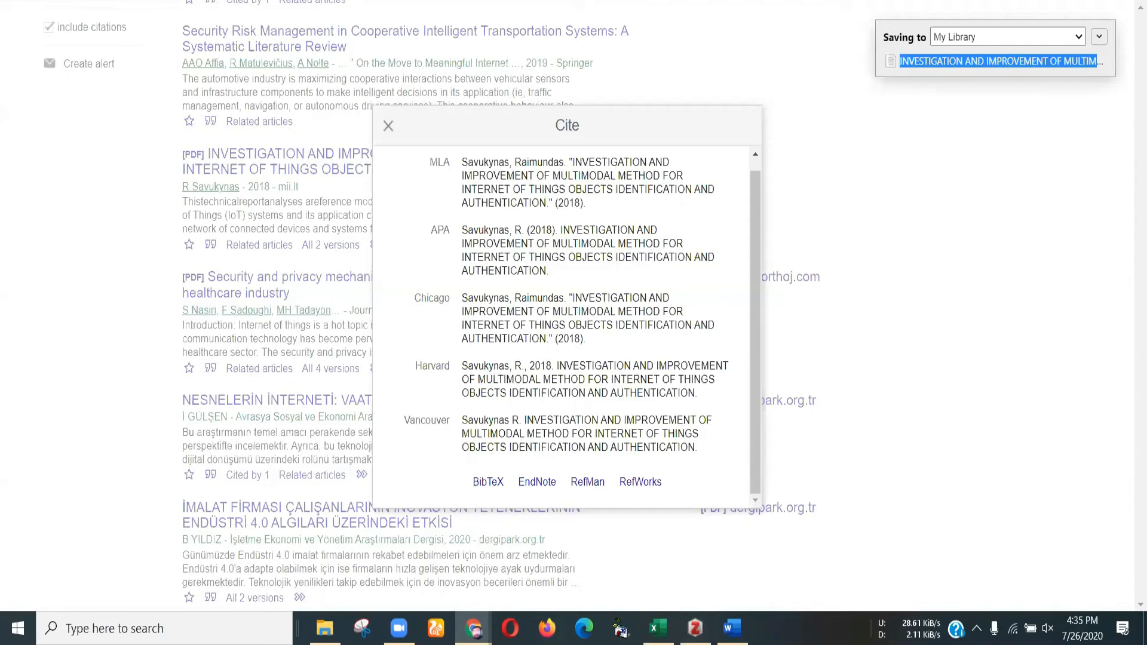
# Step: Switch back to Word and cite the "INVESTIGATION AND IMPROVEMENT OF MULTIMODAL METHOD" article with Zotero at the end of the second paragraph
pyautogui.click(719, 622)
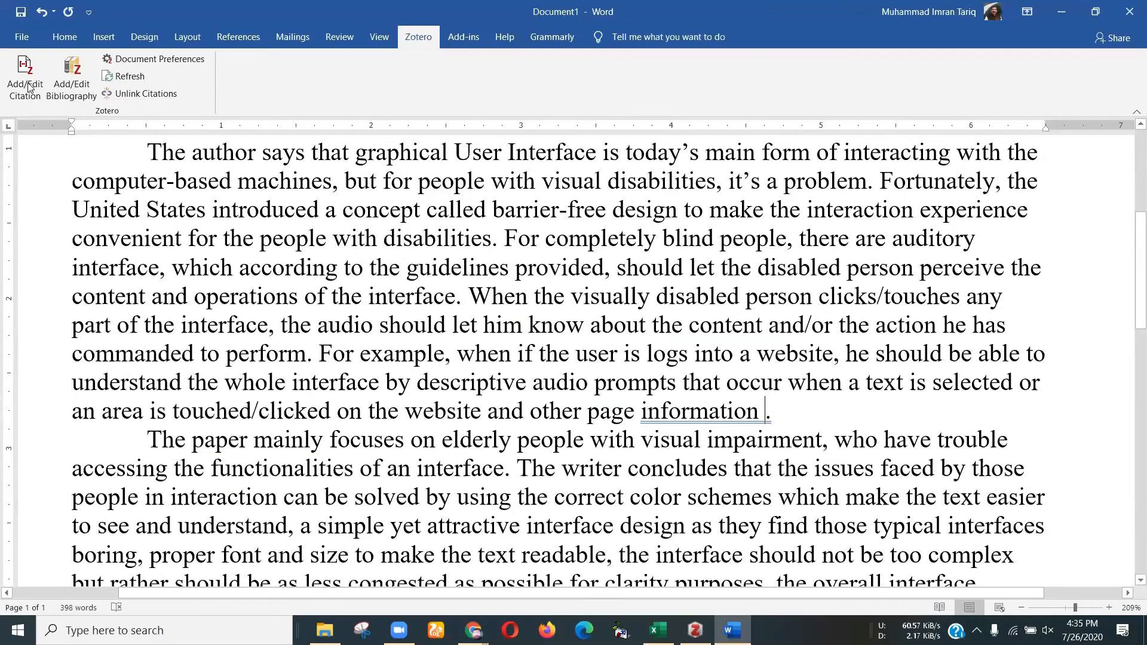
pyautogui.click(28, 86)
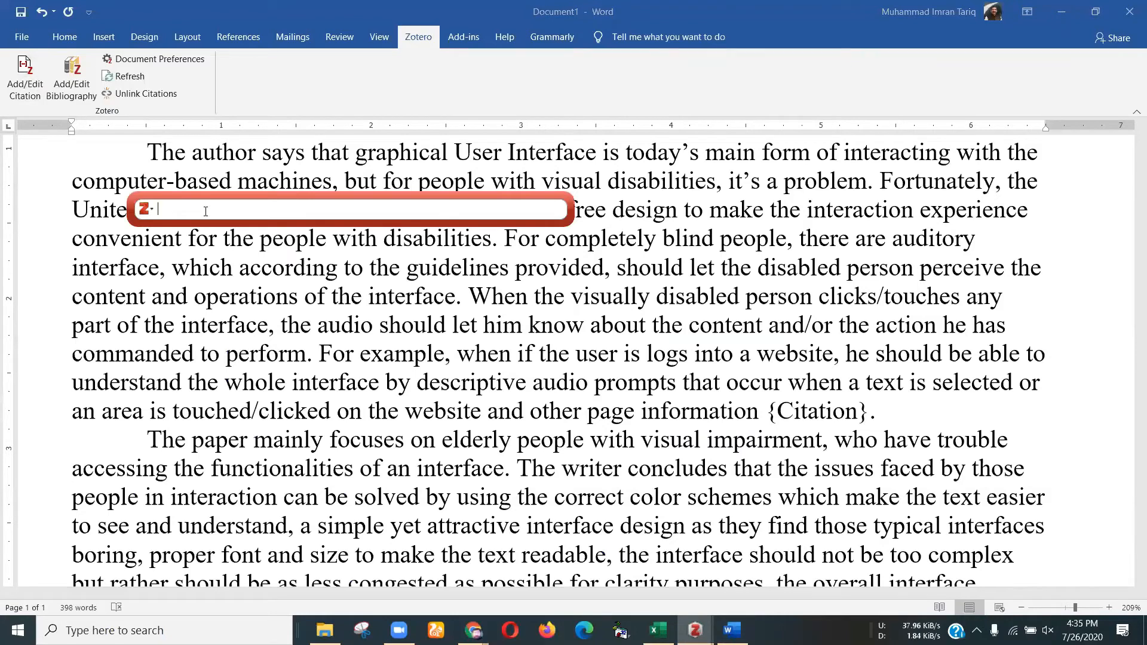
pyautogui.write('INVESTIGATION AND IMPROVEMENT OF MULTIMODAL METHOD FOR INTERNET OF THINGS OBJECTS IDENTIFICATION AND AUTHENTICATION')
pyautogui.press('Return')
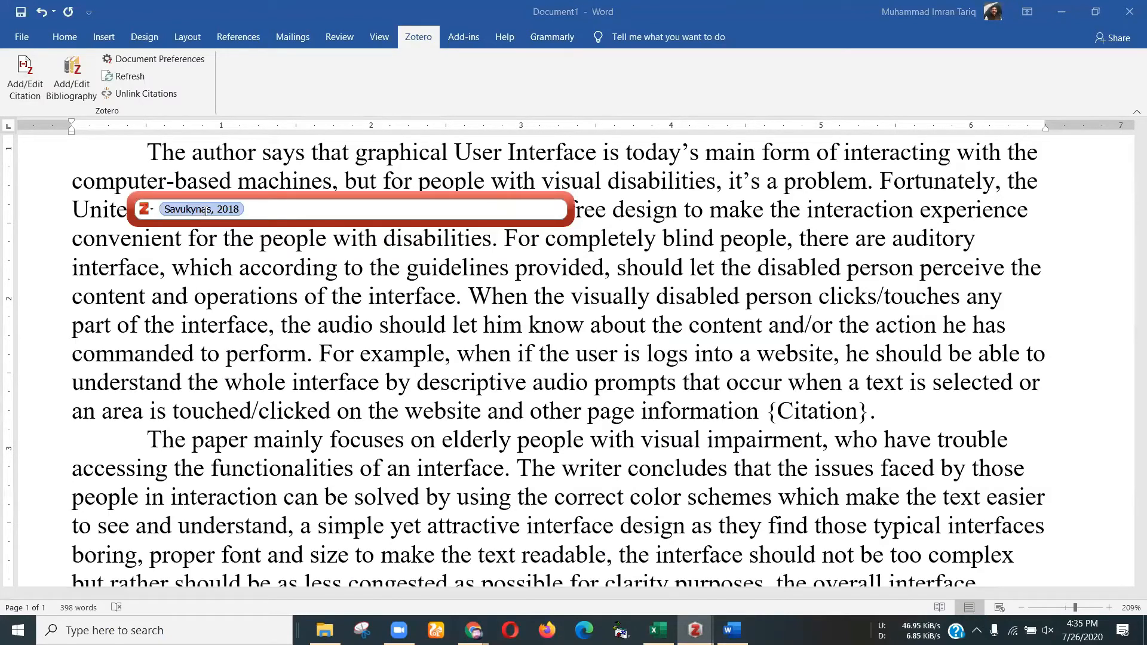
pyautogui.press('Return')
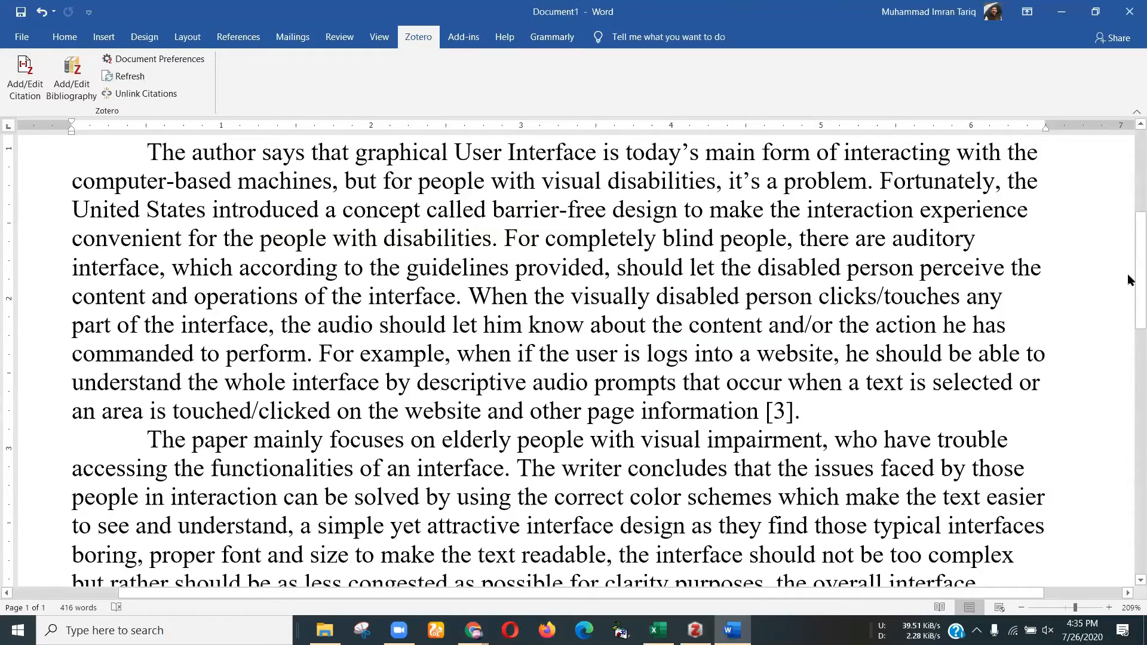
# Step: Add a space before the third paragraph's final full stop, and from Google Scholar save "Security and privacy mechanisms of Internet of things" to Zotero through RefMan
pyautogui.scroll(-3, 1129, 280)
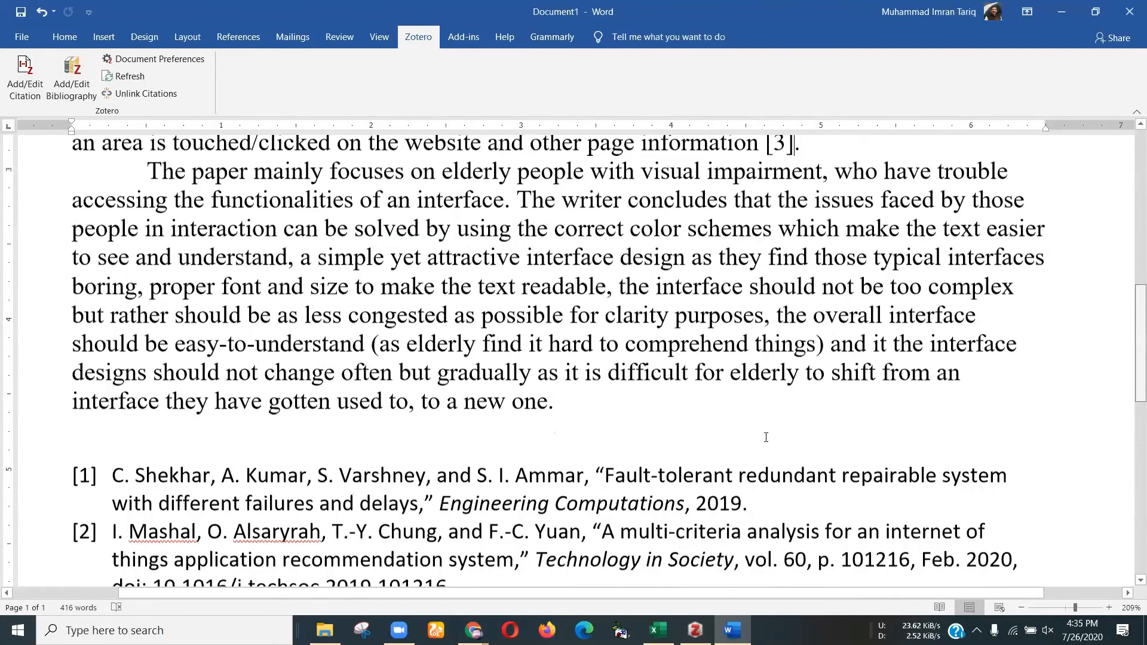
pyautogui.click(565, 409)
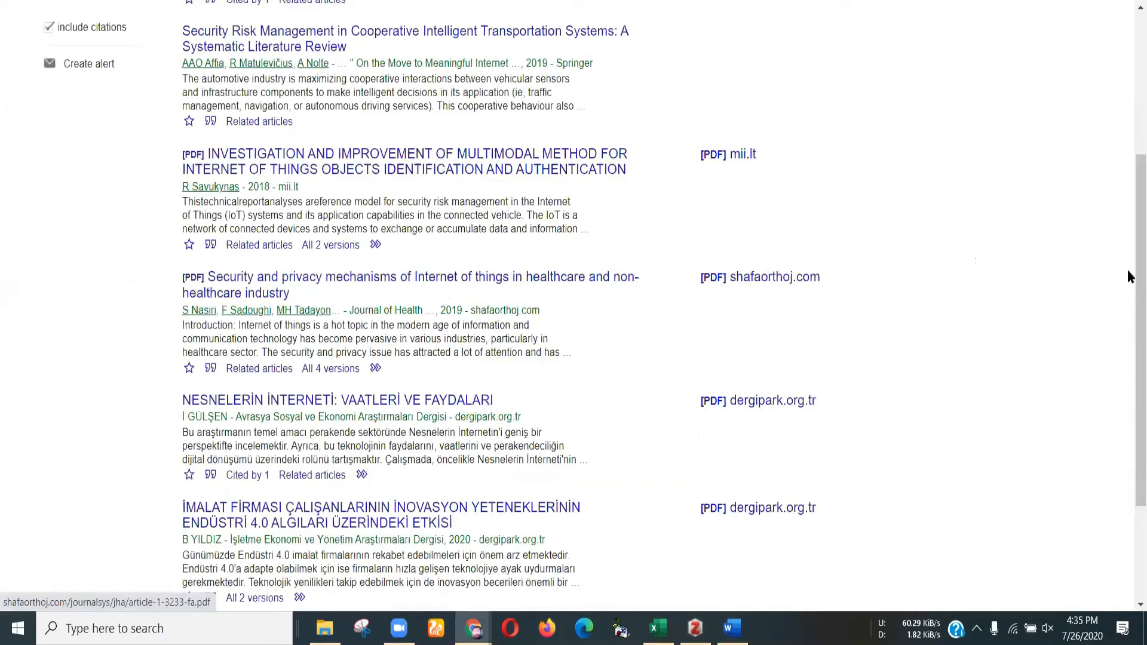
pyautogui.scroll(4, 1129, 251)
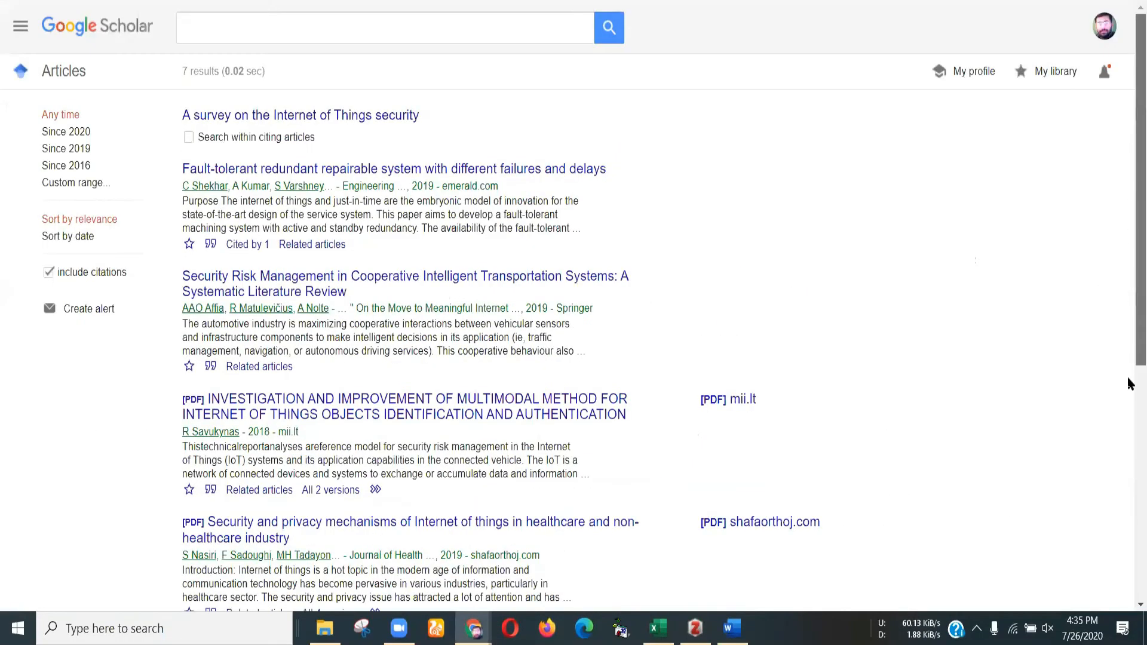
pyautogui.scroll(-6, 270, 357)
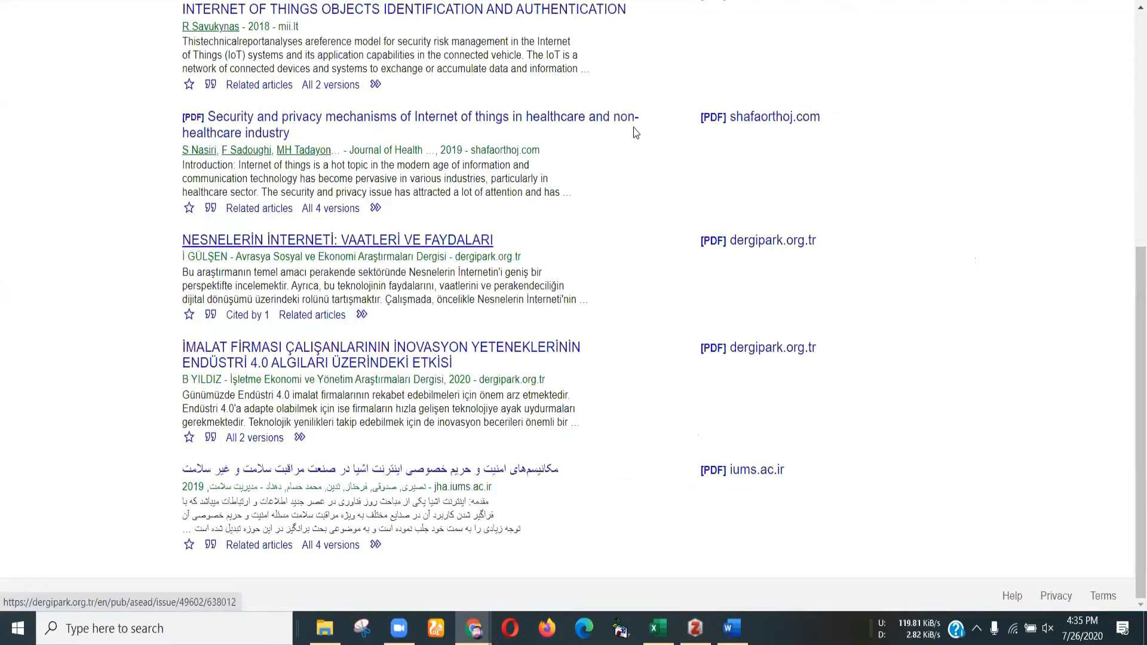
pyautogui.click(210, 209)
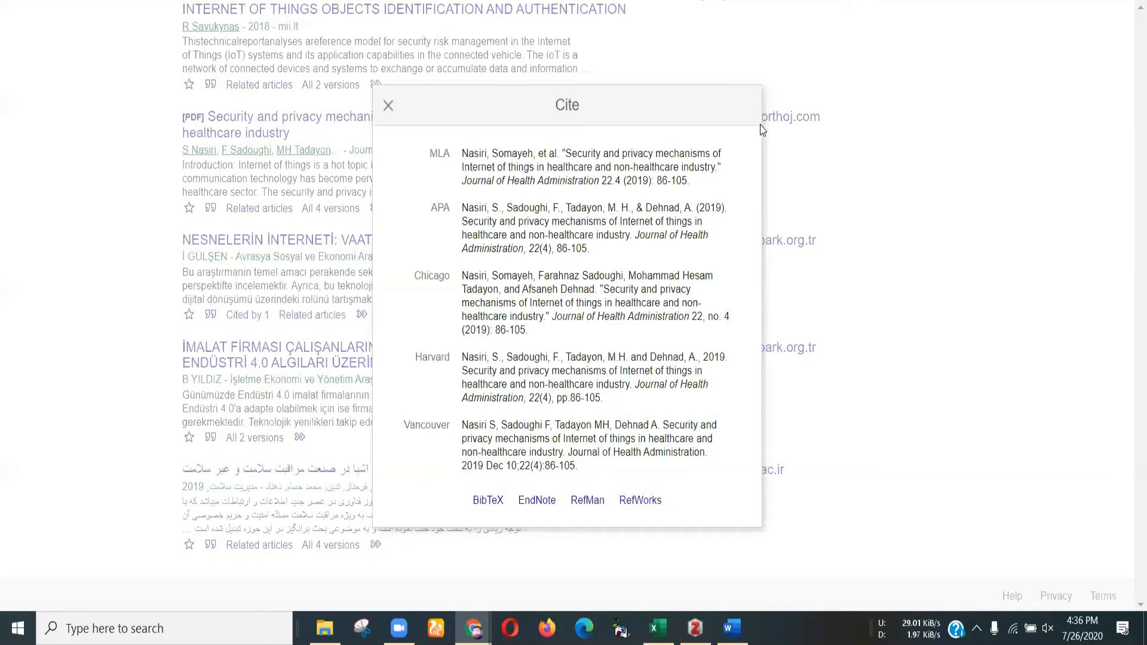
pyautogui.click(583, 506)
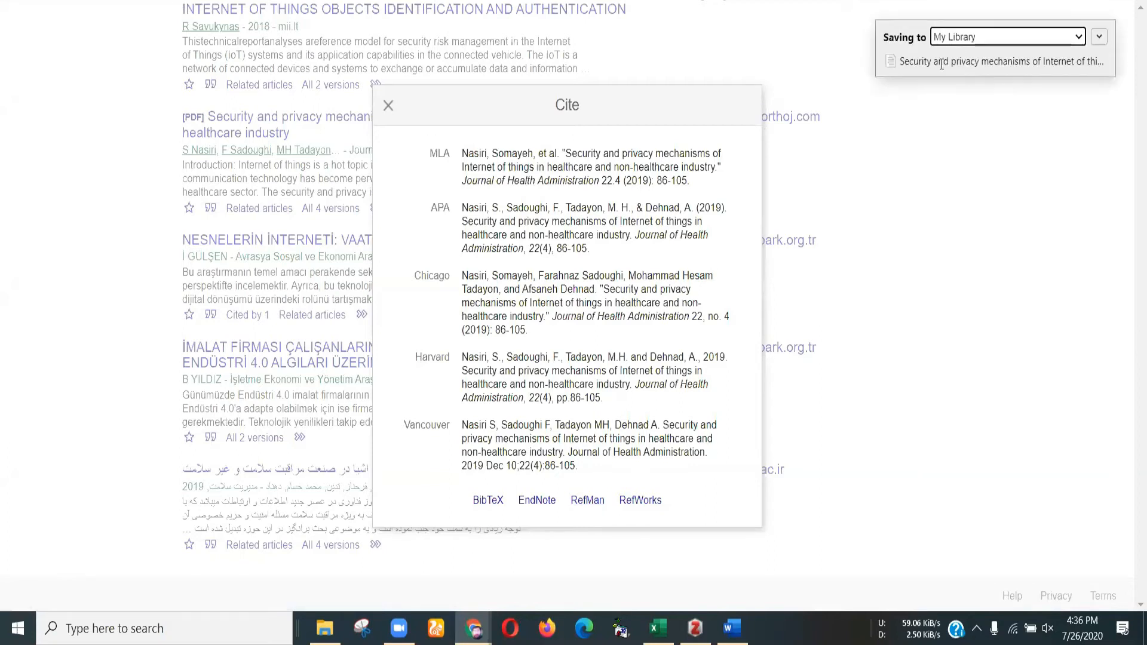
pyautogui.click(949, 62)
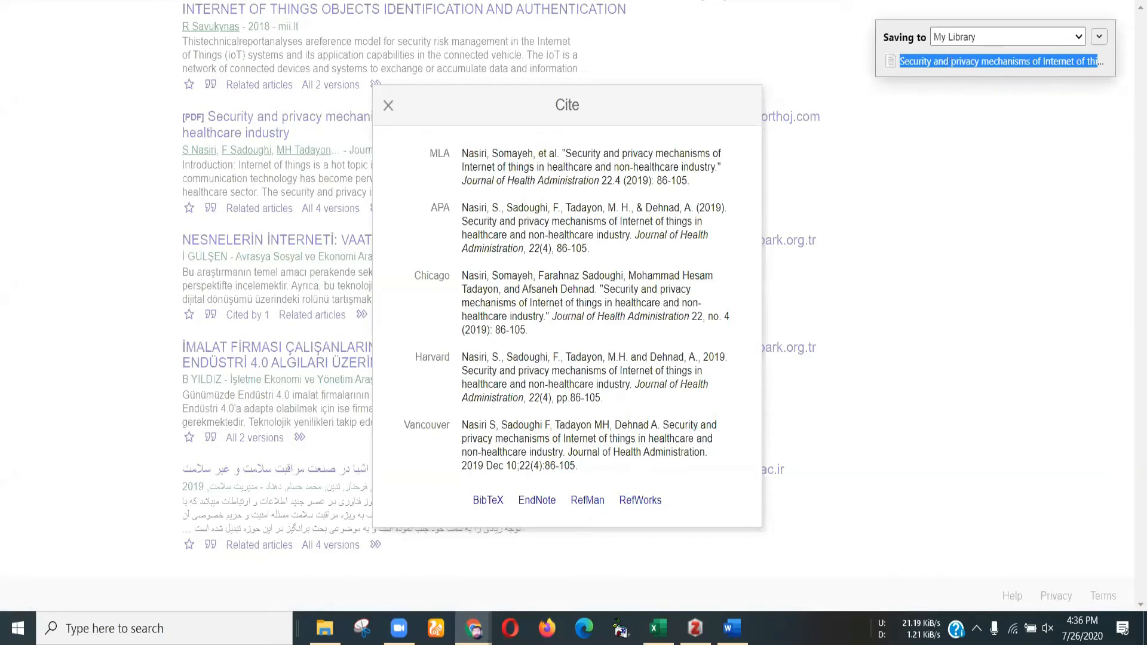
# Step: Switch back to Word and cite "Security and privacy mechanisms of Internet of things" after "functionalities of an interface" in the third paragraph's first sentence
pyautogui.hotkey('alt', 'Tab')
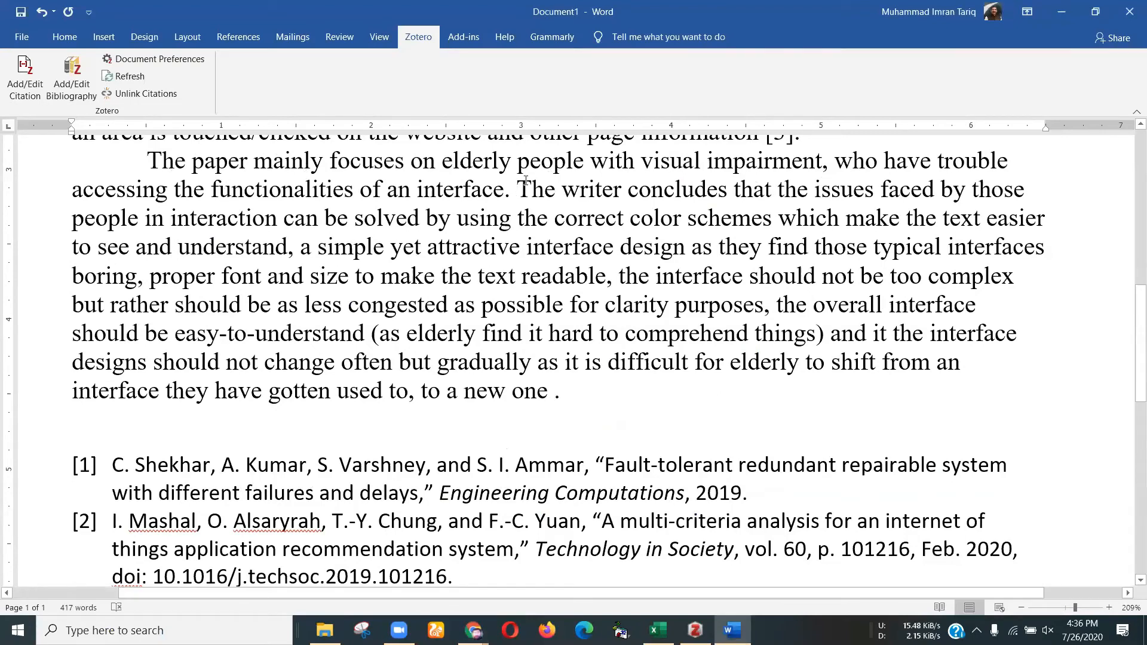
pyautogui.click(505, 190)
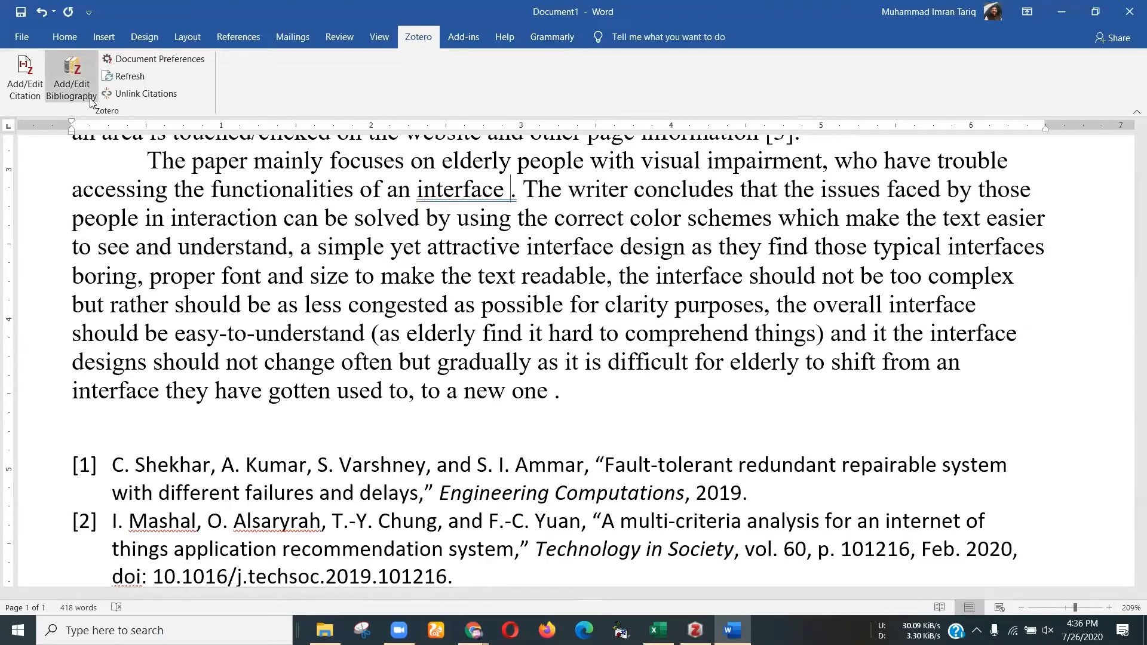
pyautogui.click(10, 83)
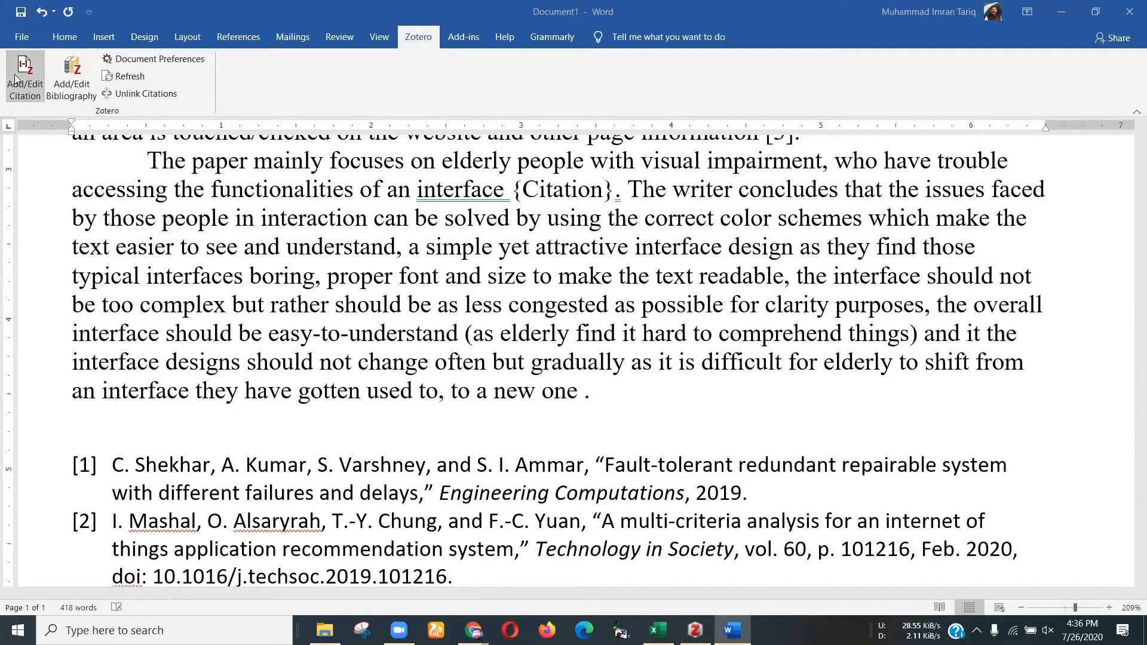
pyautogui.write('Security and privacy mechanisms of Internet of things in healthcare and non-healthcare industry')
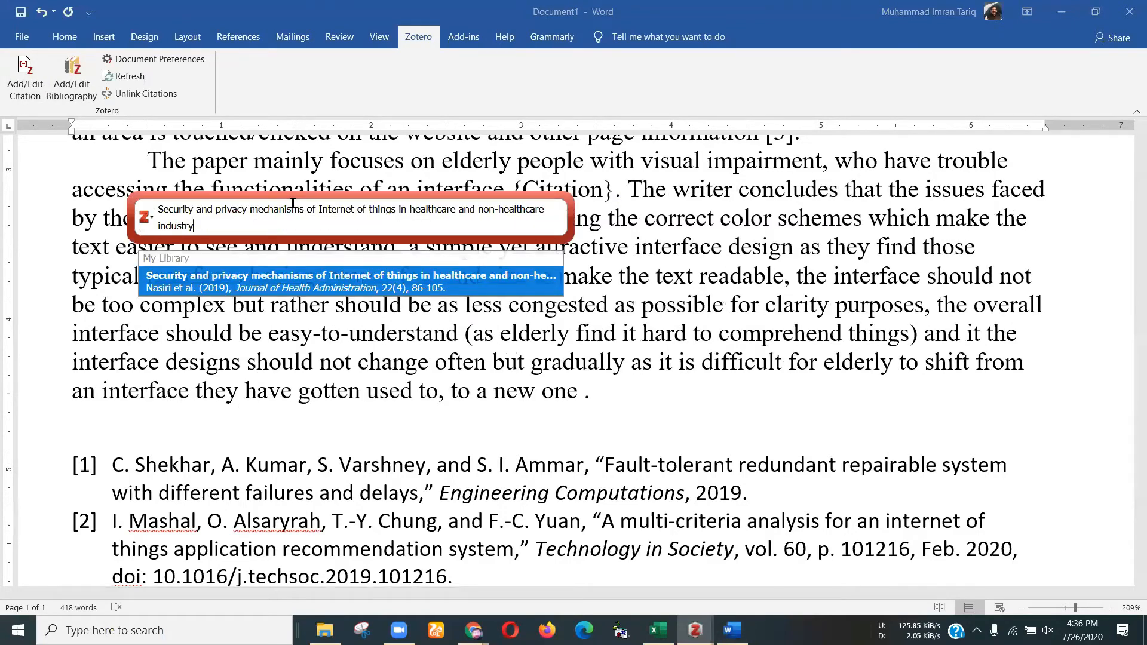
pyautogui.press('Return')
pyautogui.press('Return')
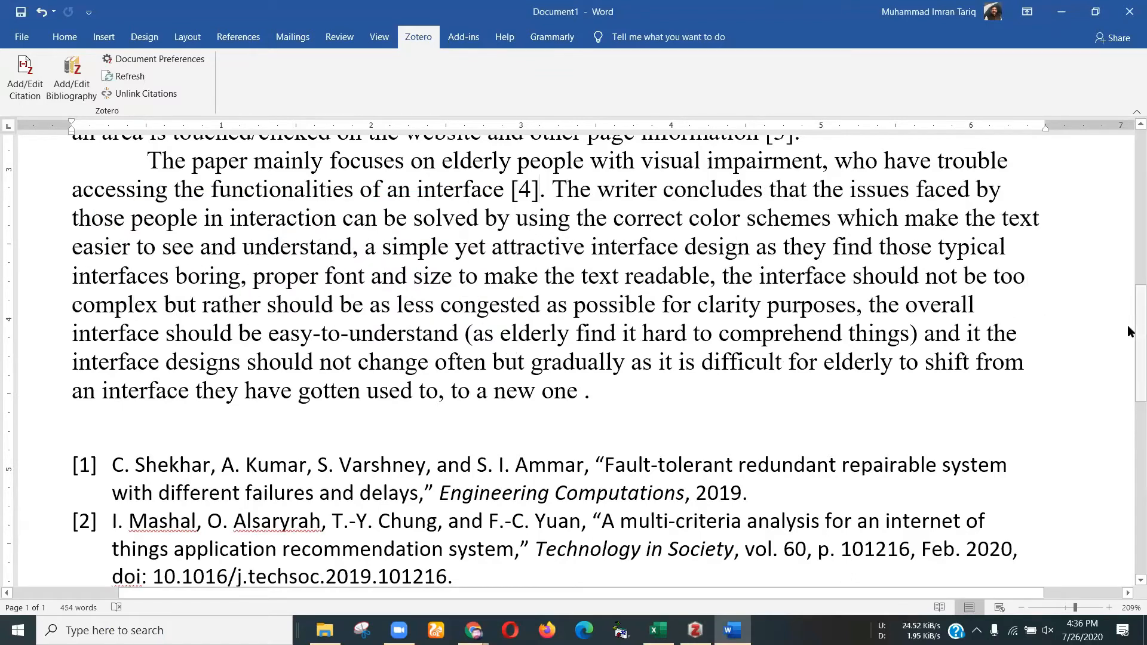
# Step: Delete the whole reference list below the third paragraph and insert the Zotero bibliography again in its place
pyautogui.moveTo(1132, 339); pyautogui.dragTo(1129, 372)
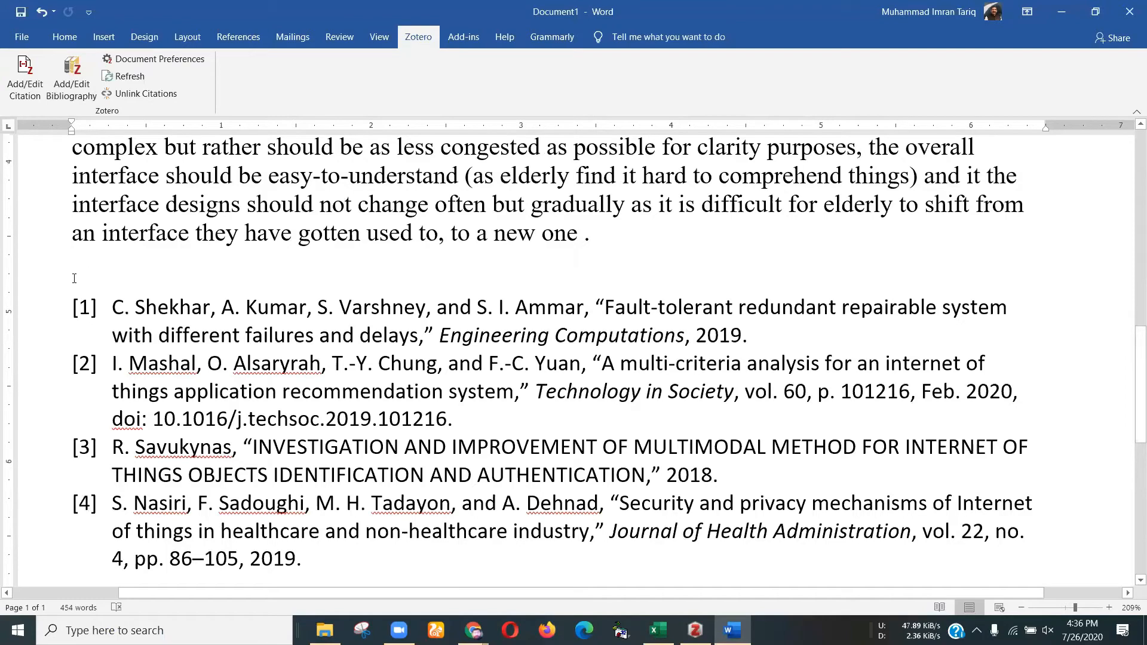
pyautogui.moveTo(72, 278); pyautogui.dragTo(268, 509)
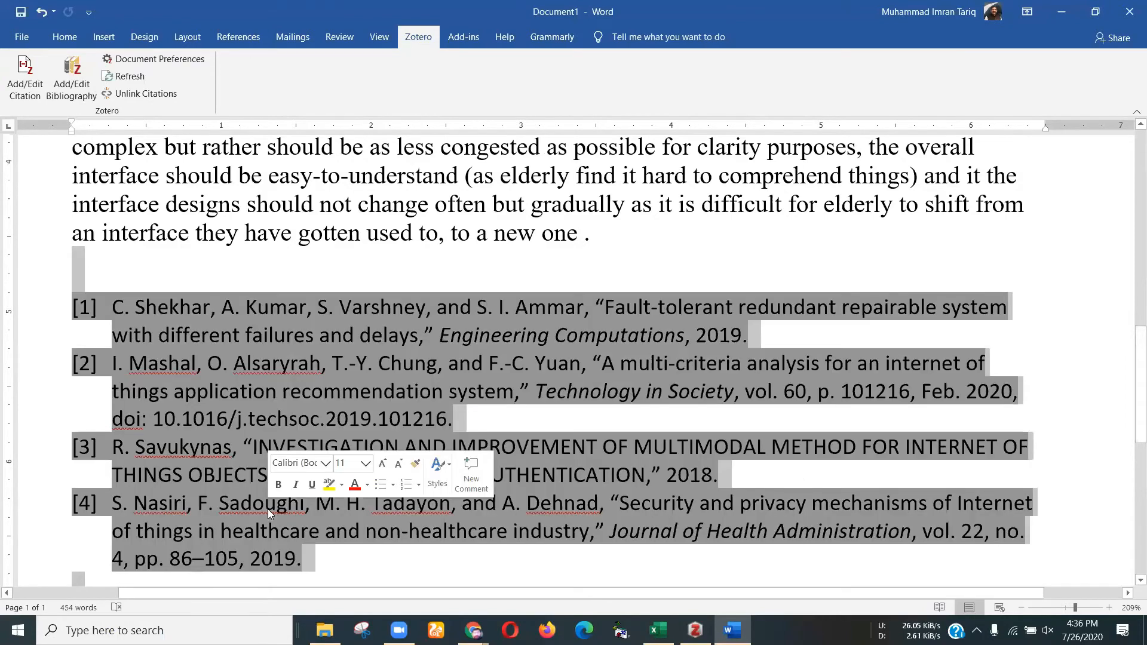
pyautogui.press('Delete')
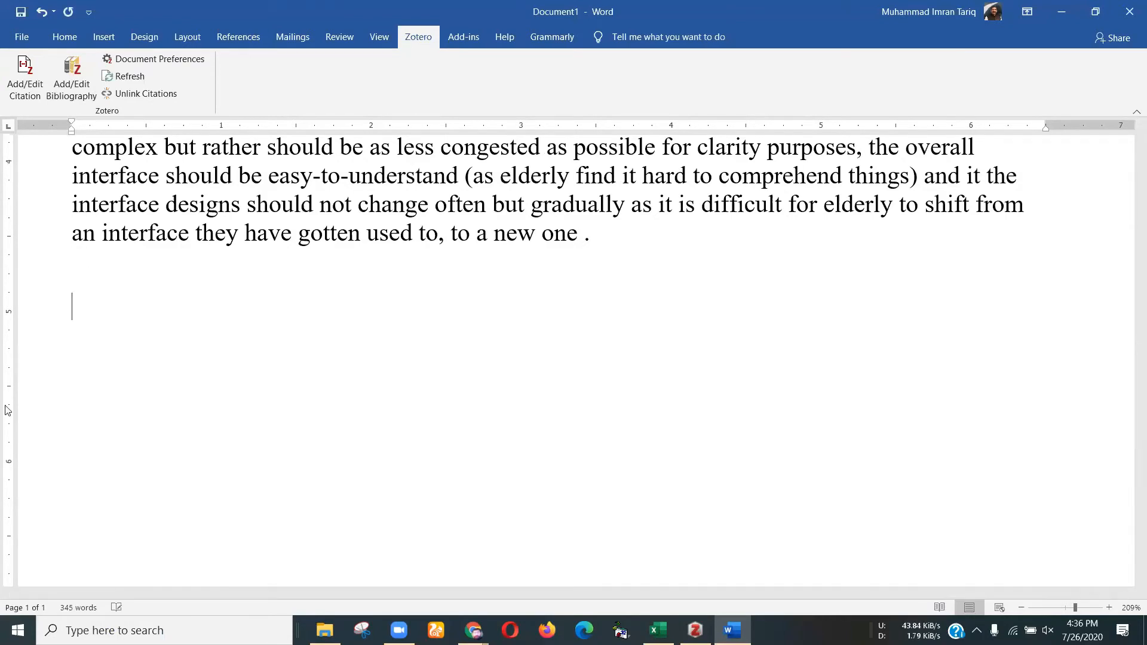
pyautogui.click(72, 75)
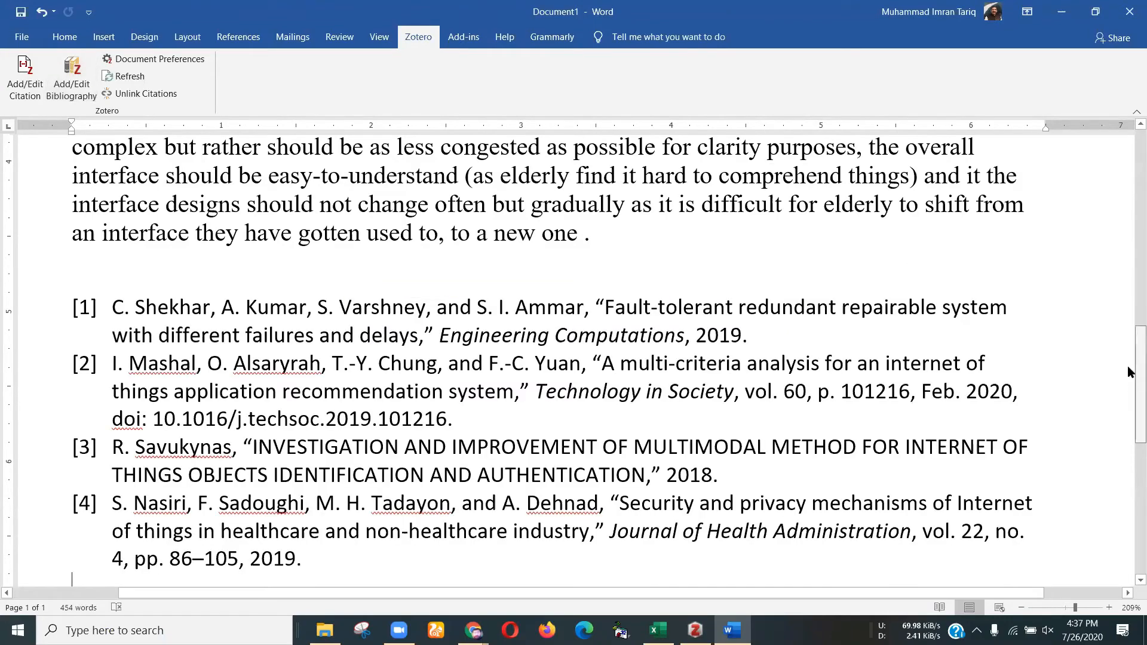
# Step: Review the in-text citations further up and enter a backslash on the blank line above the reference list
pyautogui.scroll(1, 1129, 371)
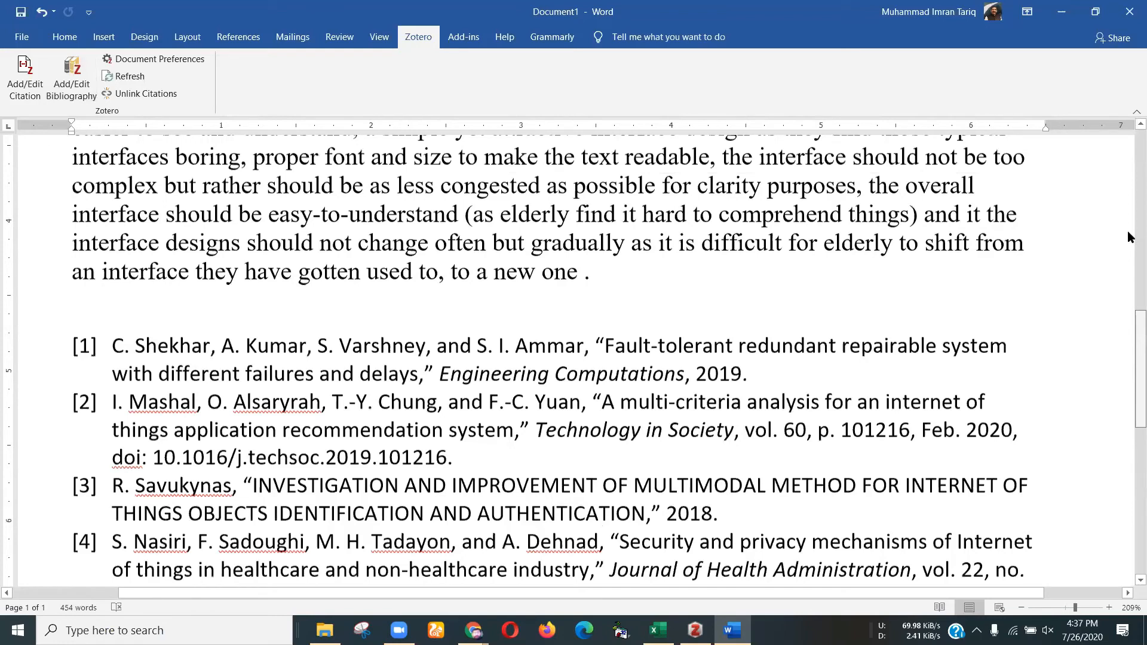
pyautogui.scroll(5, 1130, 257)
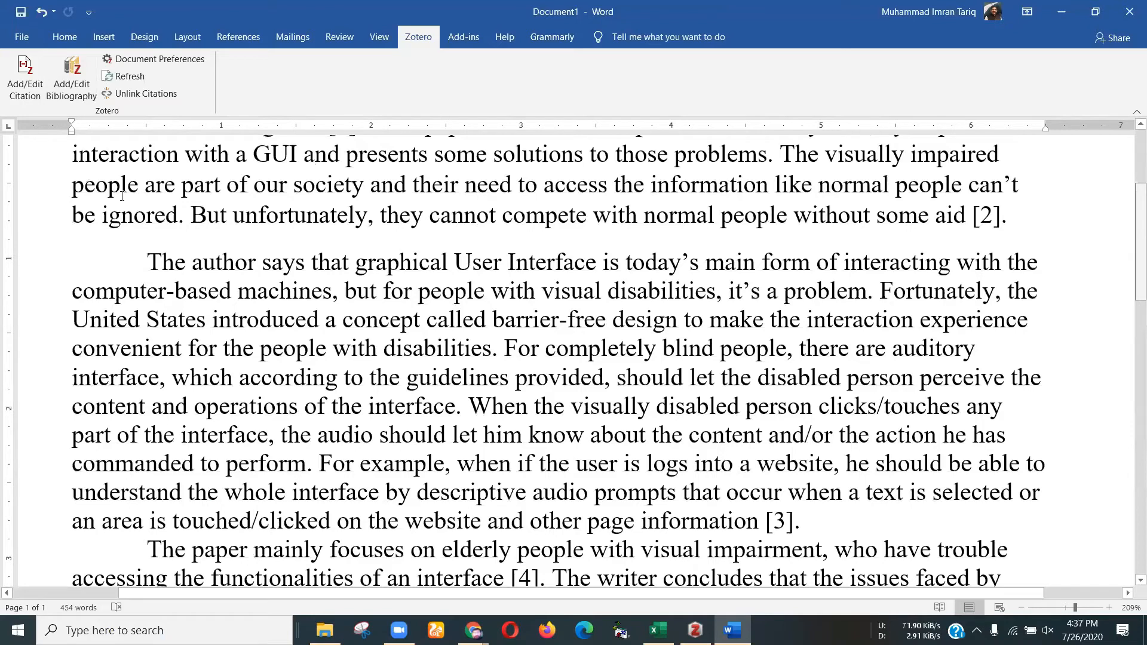
pyautogui.write('\\')
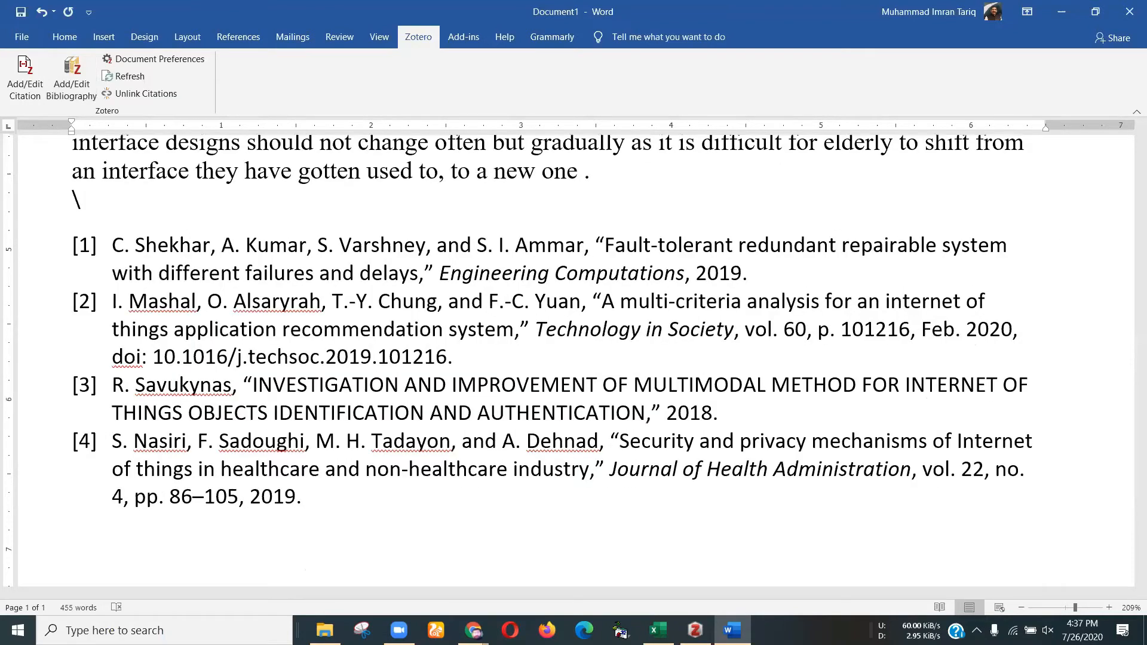
# Step: Replace the backslash above the reference list with a bold "References" heading on a new line
pyautogui.press('BackSpace')
pyautogui.press('Return')
pyautogui.write('Reference')
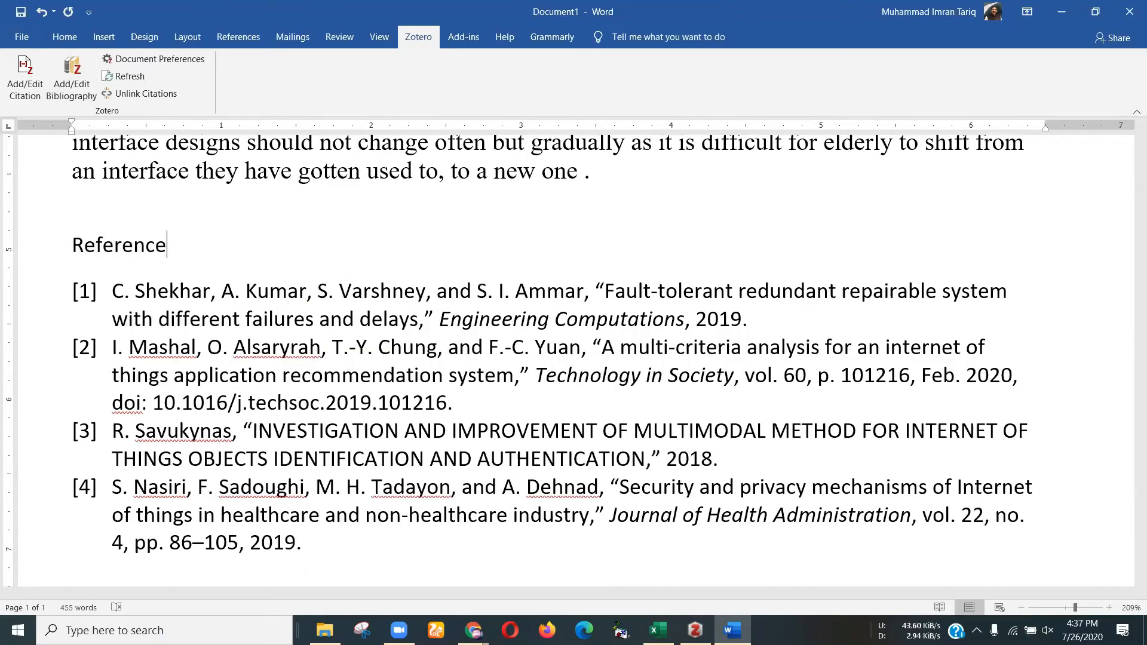
pyautogui.write('s')
pyautogui.moveTo(183, 248); pyautogui.dragTo(122, 196)
pyautogui.hotkey('shift', 'Down')
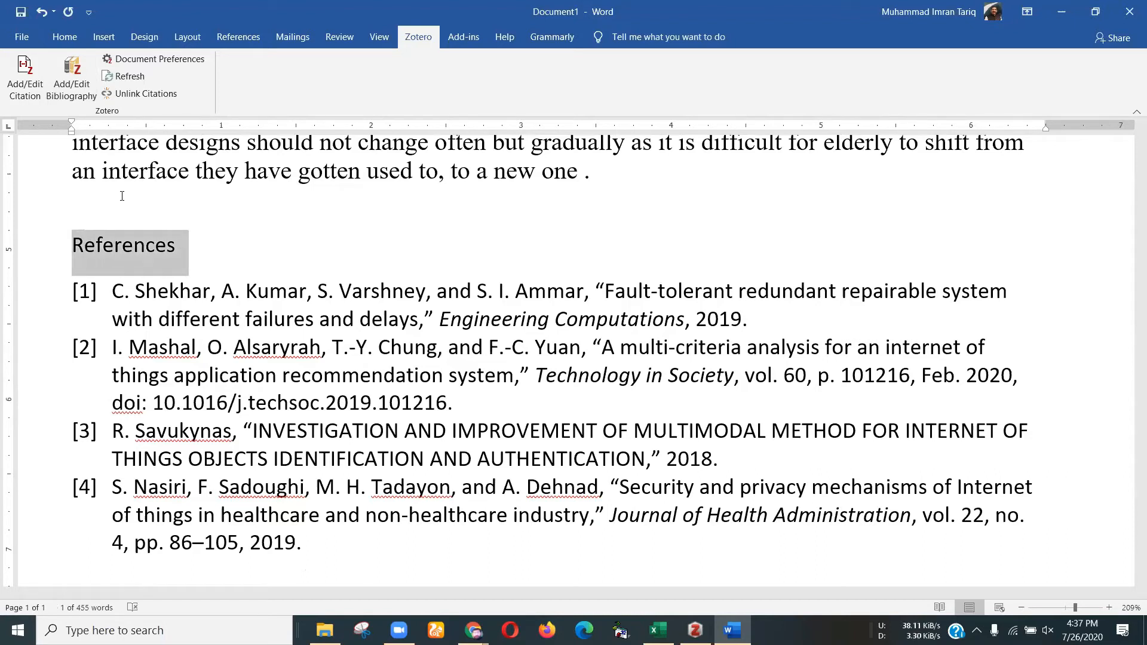
pyautogui.hotkey('ctrl', 'b')
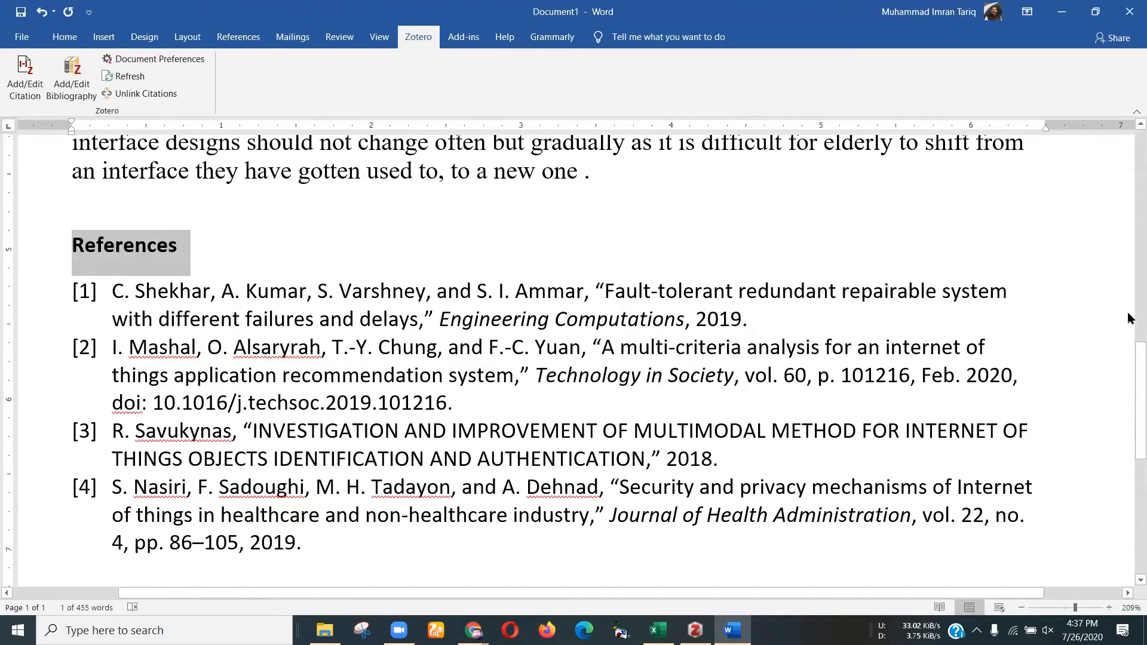
# Step: Place the cursor before the third paragraph's final full stop, and from Google Scholar save "Security Risk Management in Cooperative Intelligent Transportation Systems" to Zotero
pyautogui.scroll(4, 1129, 319)
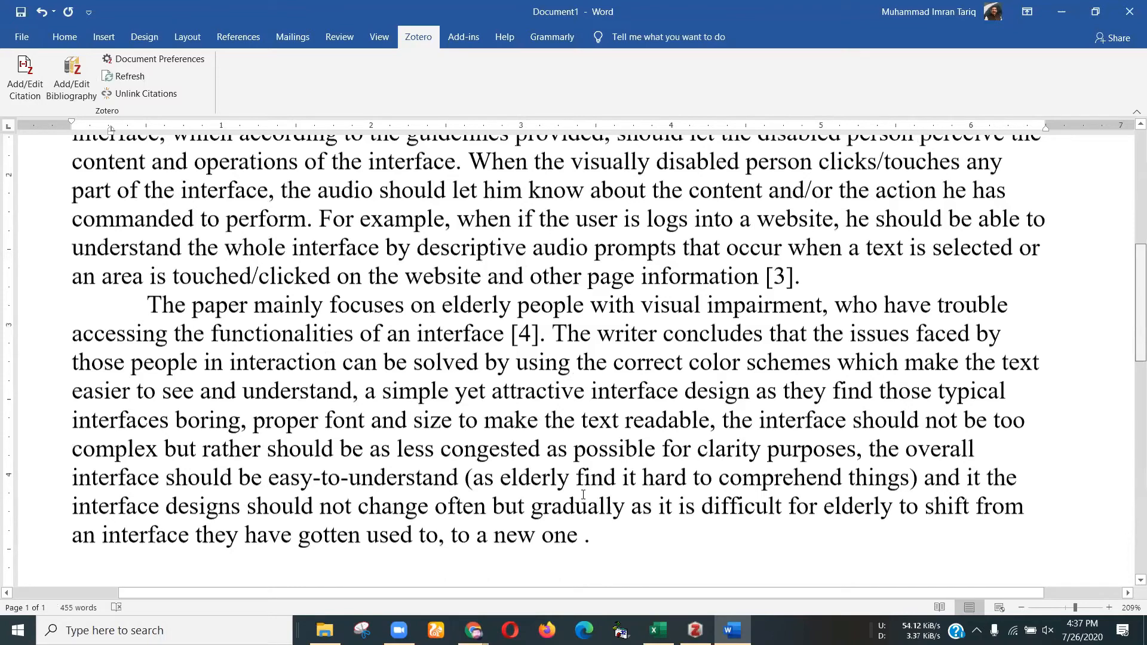
pyautogui.click(583, 538)
pyautogui.scroll(-1, 524, 568)
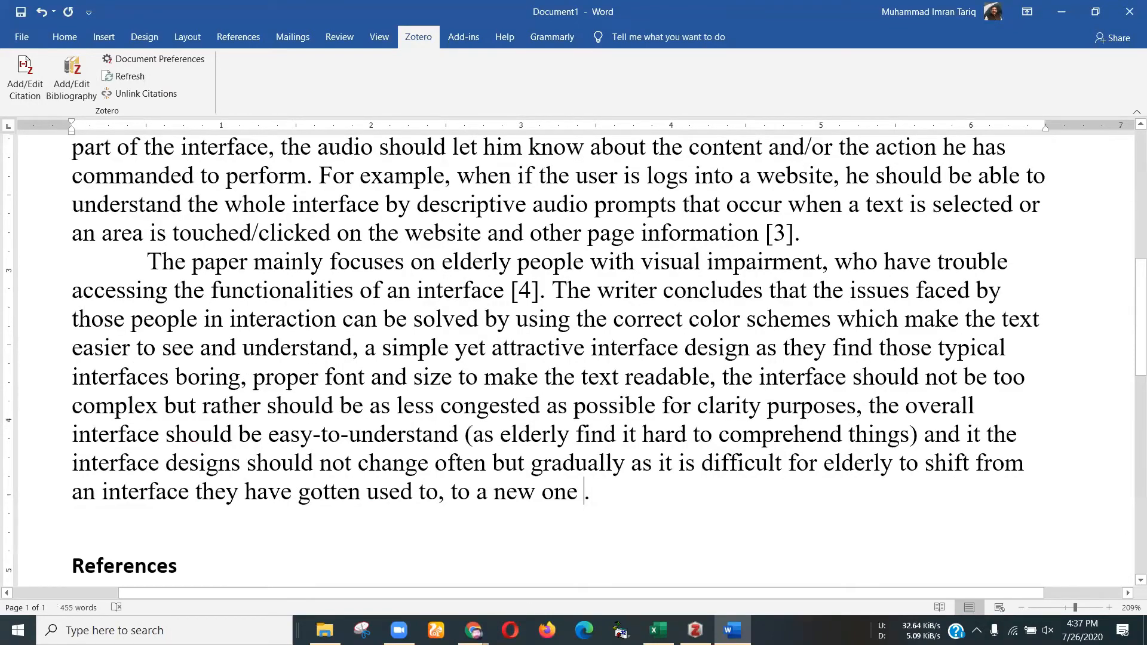
pyautogui.click(474, 630)
pyautogui.click(535, 578)
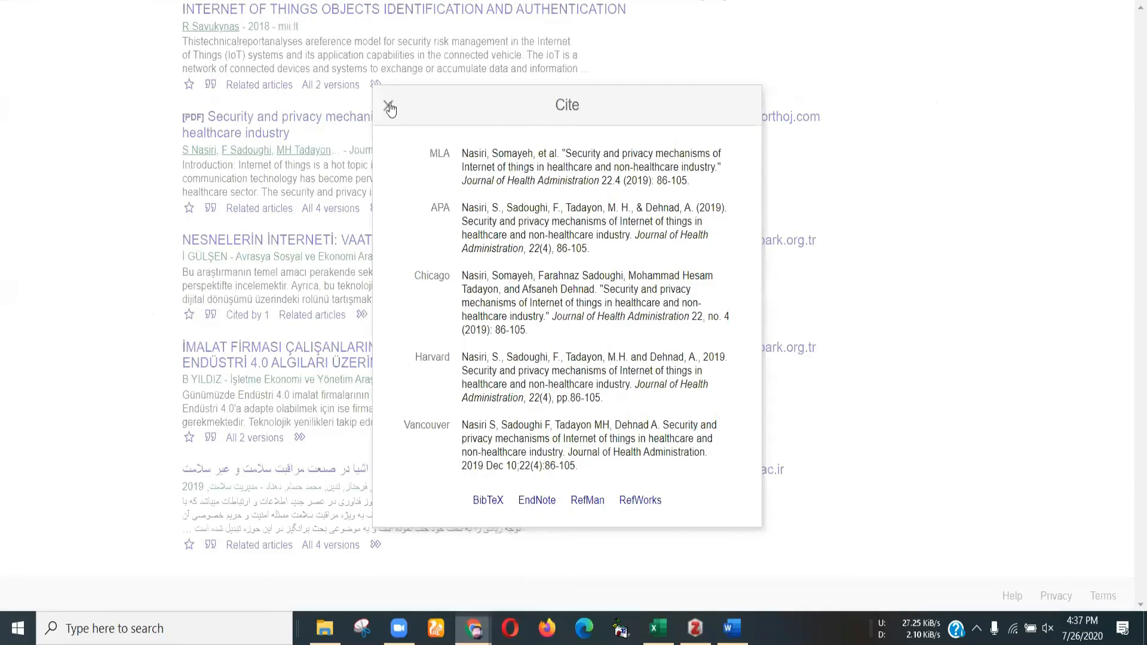
pyautogui.click(829, 237)
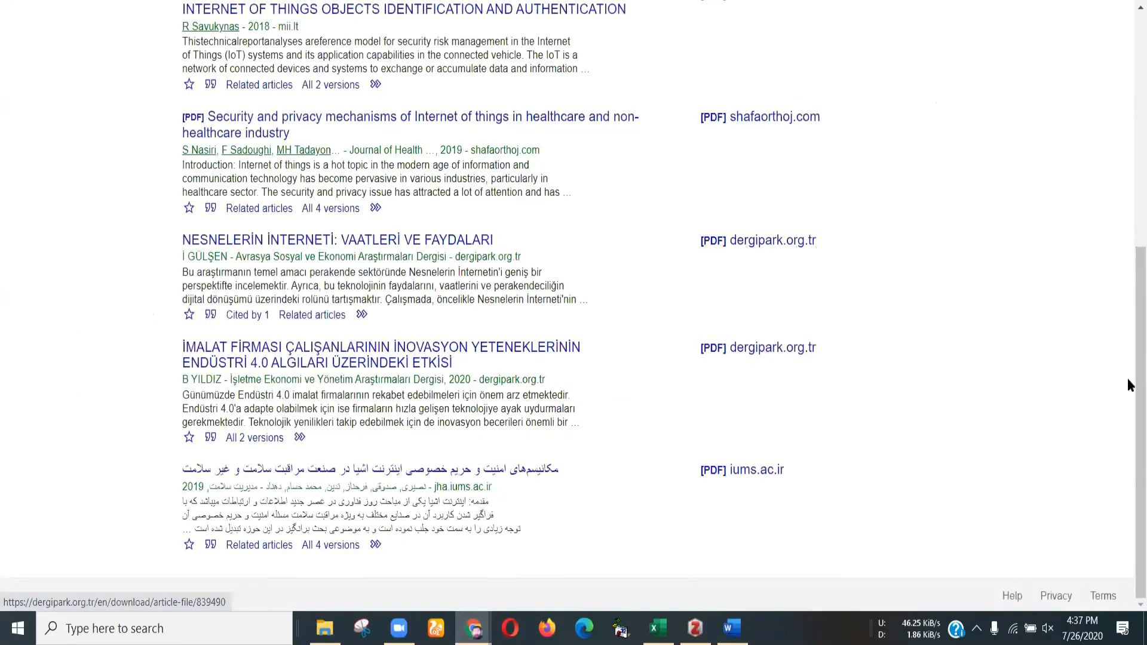
pyautogui.scroll(6, 1128, 160)
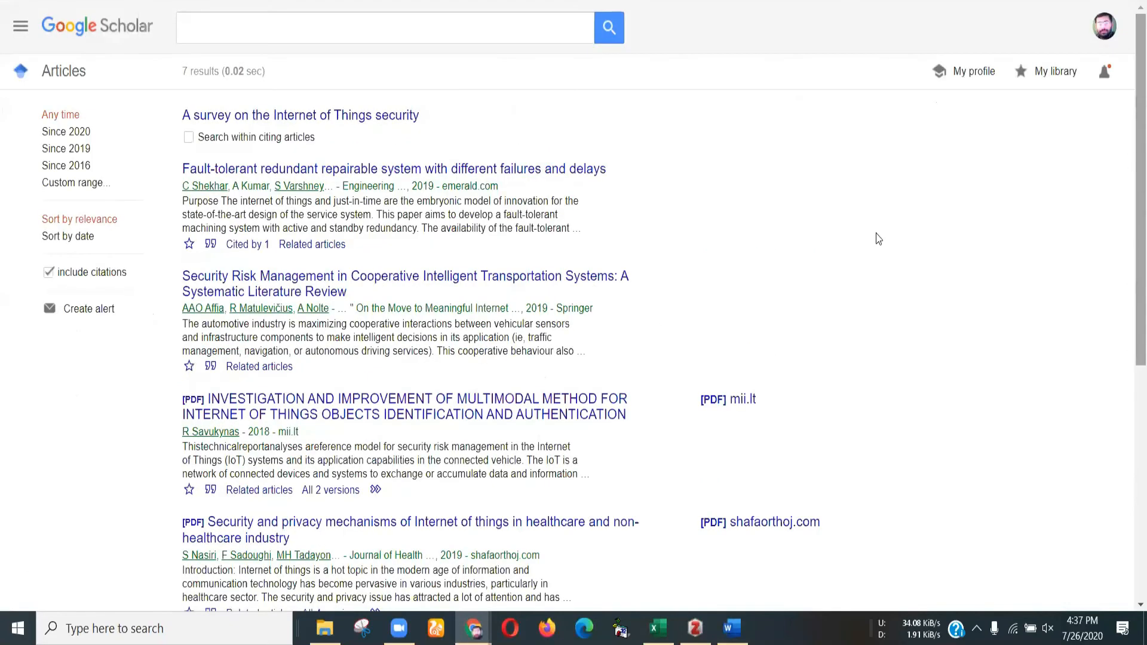
pyautogui.click(210, 366)
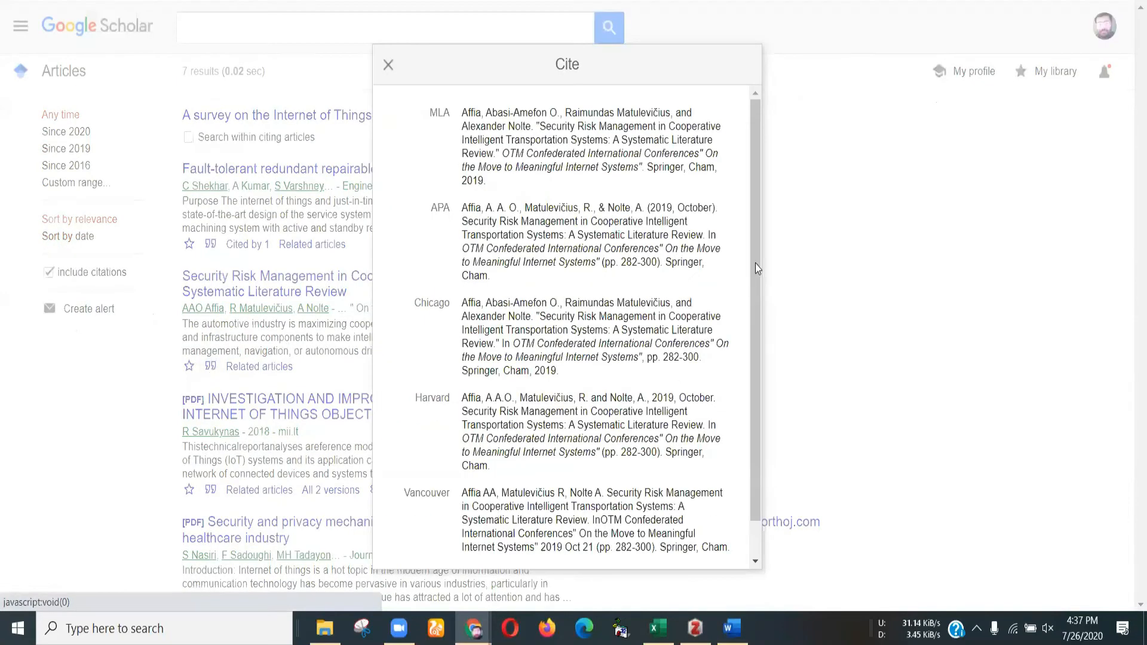
pyautogui.scroll(-1, 592, 530)
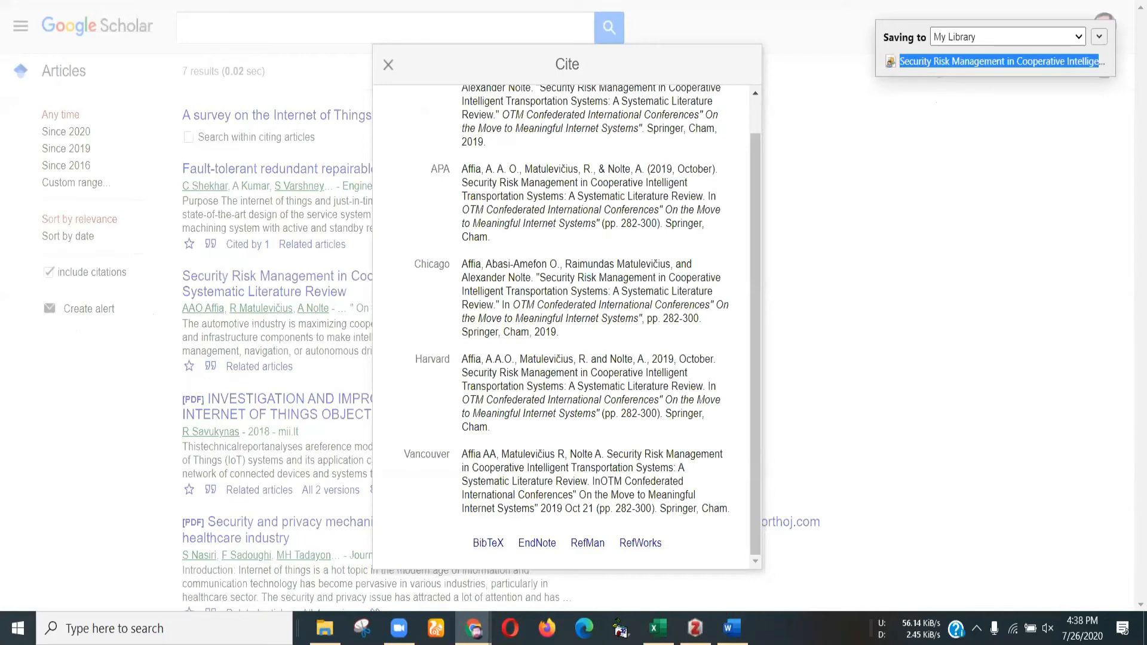
# Step: Switch back to Word, cite "Security Risk Management in Cooperative Intelligent Transportation Systems" at the third paragraph's end, and review the updated reference list
pyautogui.click(733, 628)
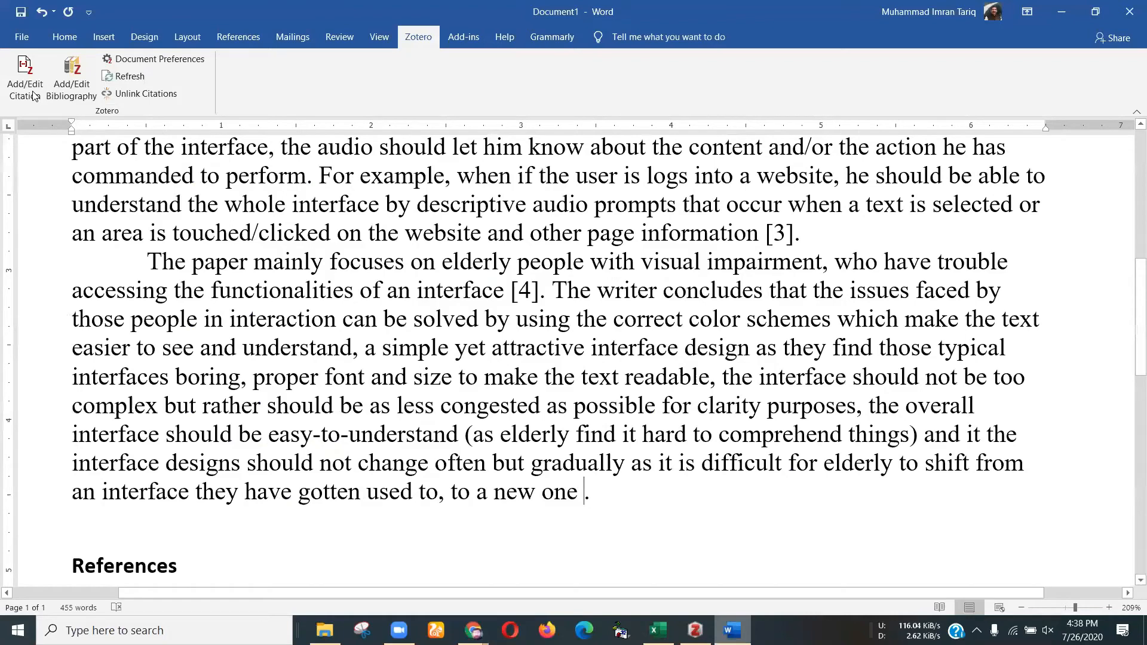
pyautogui.click(25, 77)
pyautogui.write('Security Risk Management in Cooperative Intelligent Transportation Systems: A Systematic Literature Review')
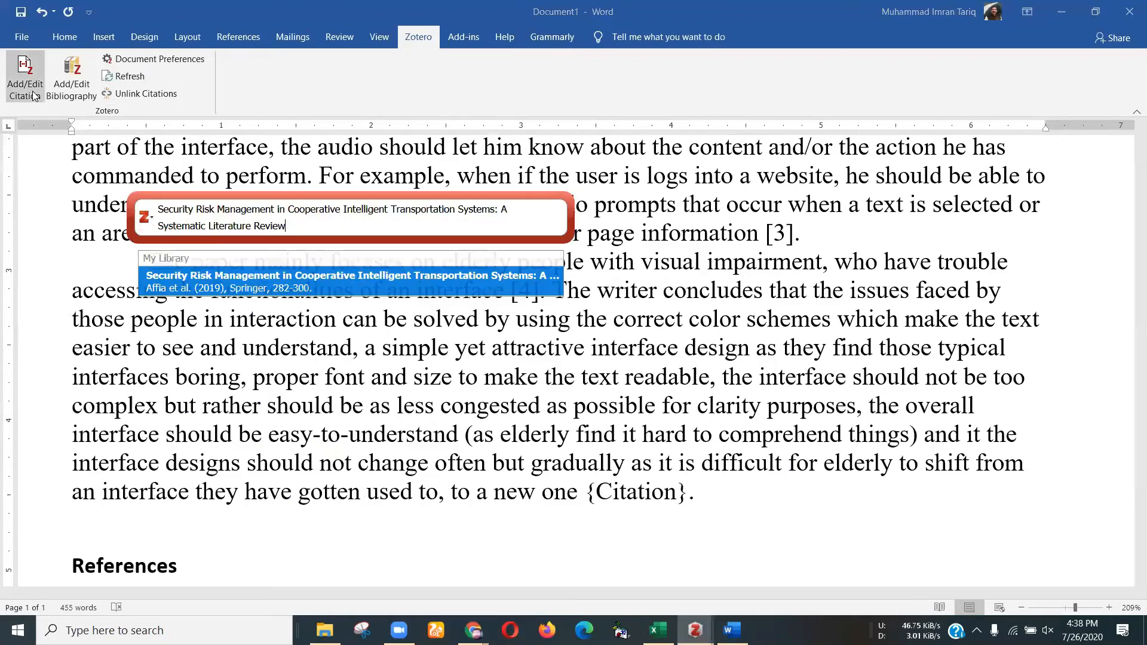
pyautogui.press('Return')
pyautogui.press('Return')
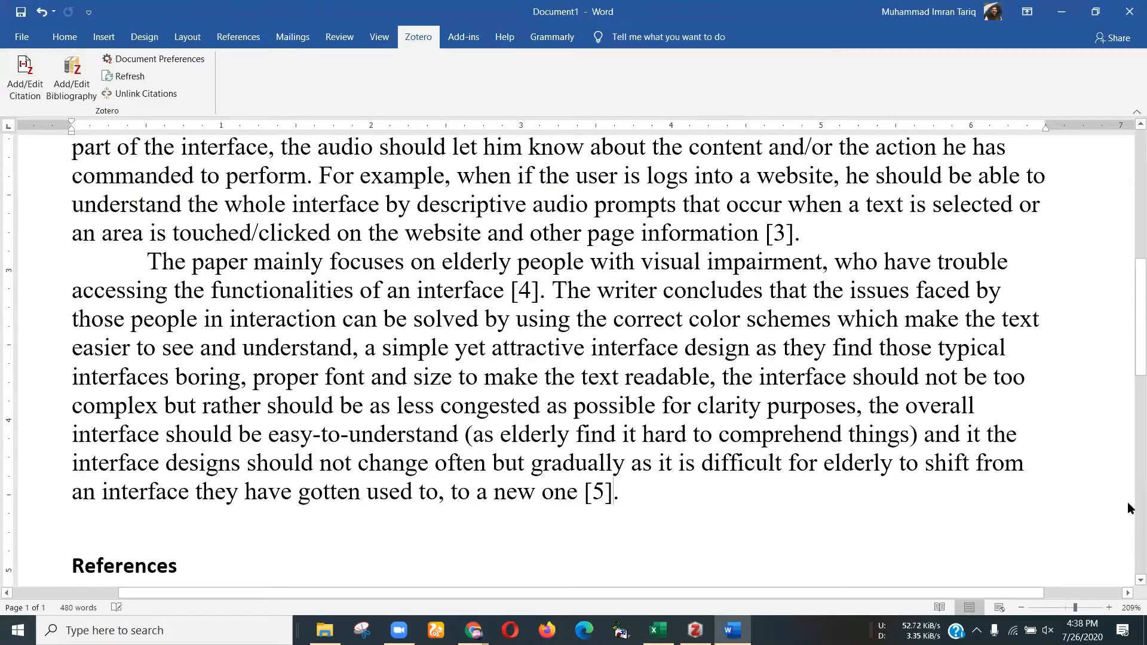
pyautogui.scroll(-5, 1129, 443)
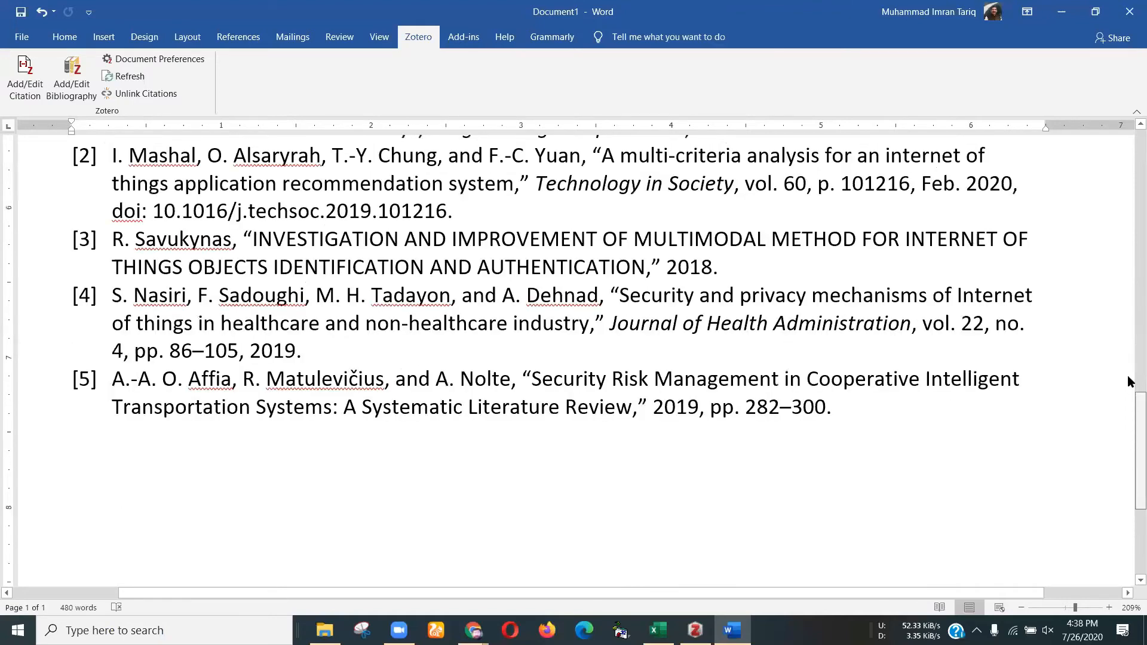
pyautogui.scroll(5, 1130, 344)
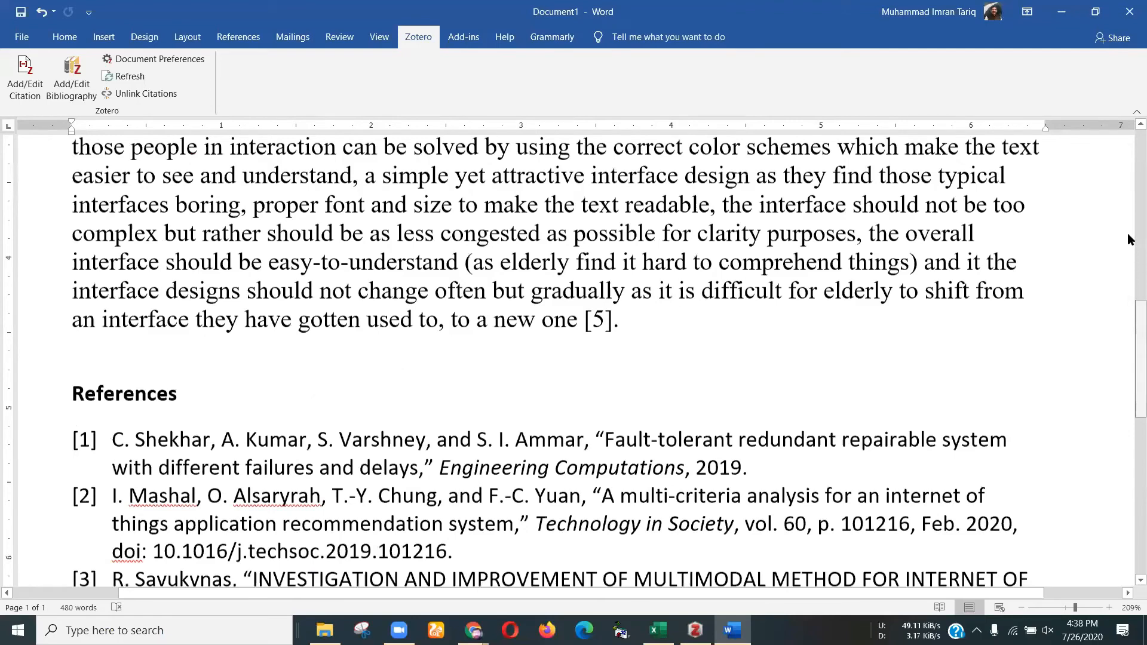
pyautogui.hotkey('ctrl', 'Home')
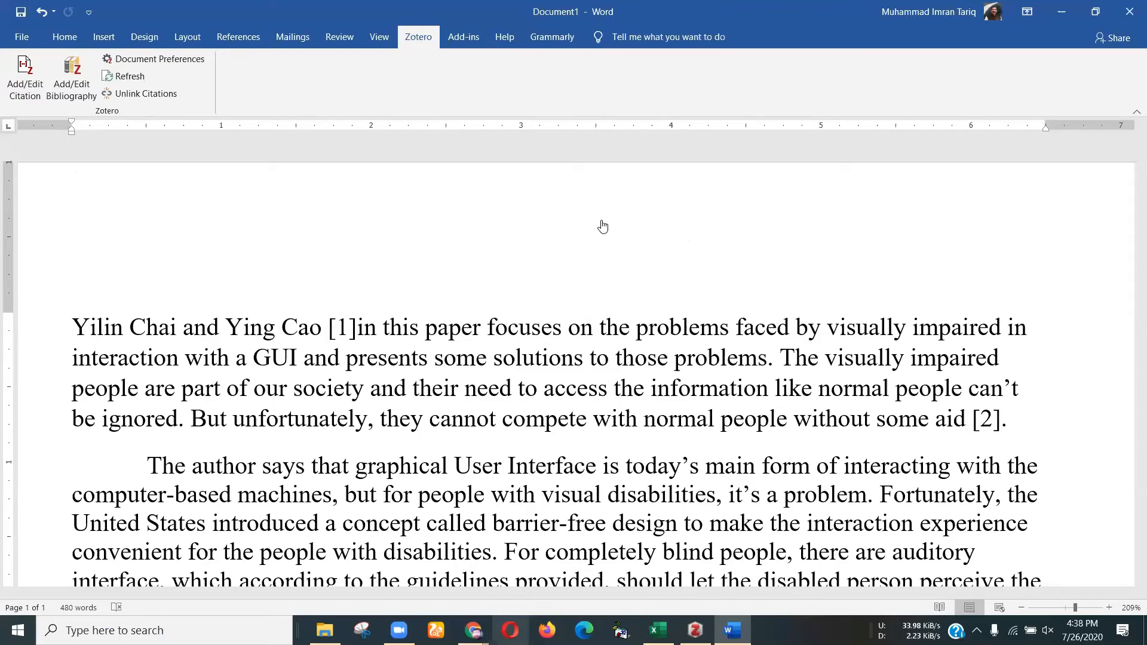
# Step: Switch to Google Scholar, open "Security Risk Management in Cooperative Intelligent Transportation Systems" on SpringerLink, save it to Zotero's My Library and copy its title
pyautogui.hotkey('alt', 'Tab')
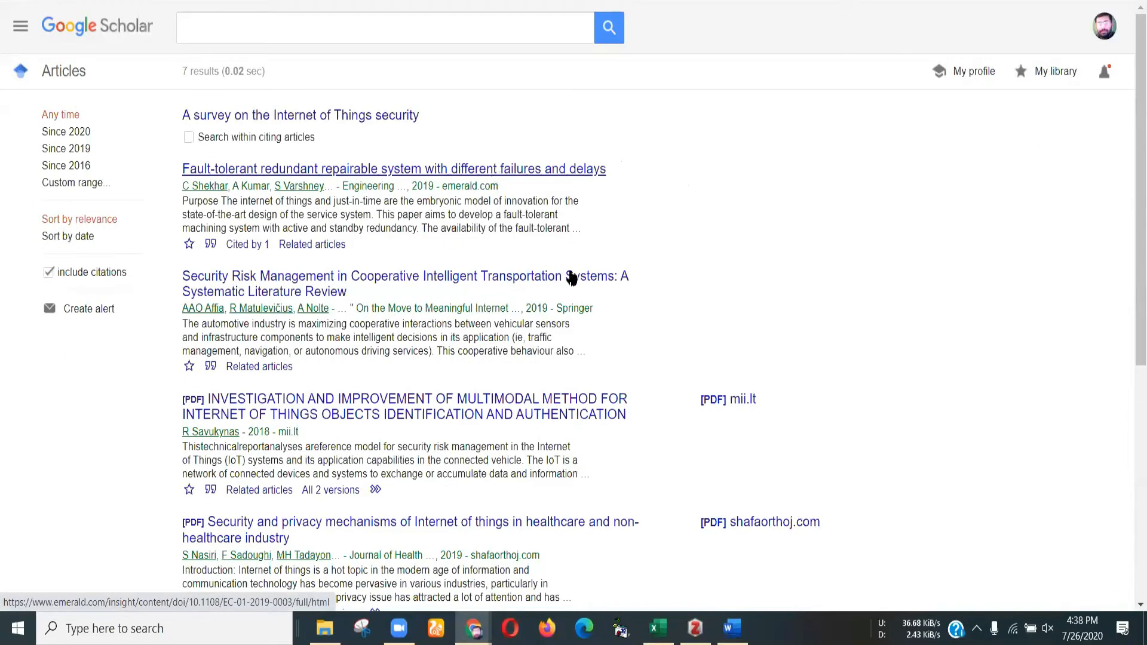
pyautogui.click(535, 278)
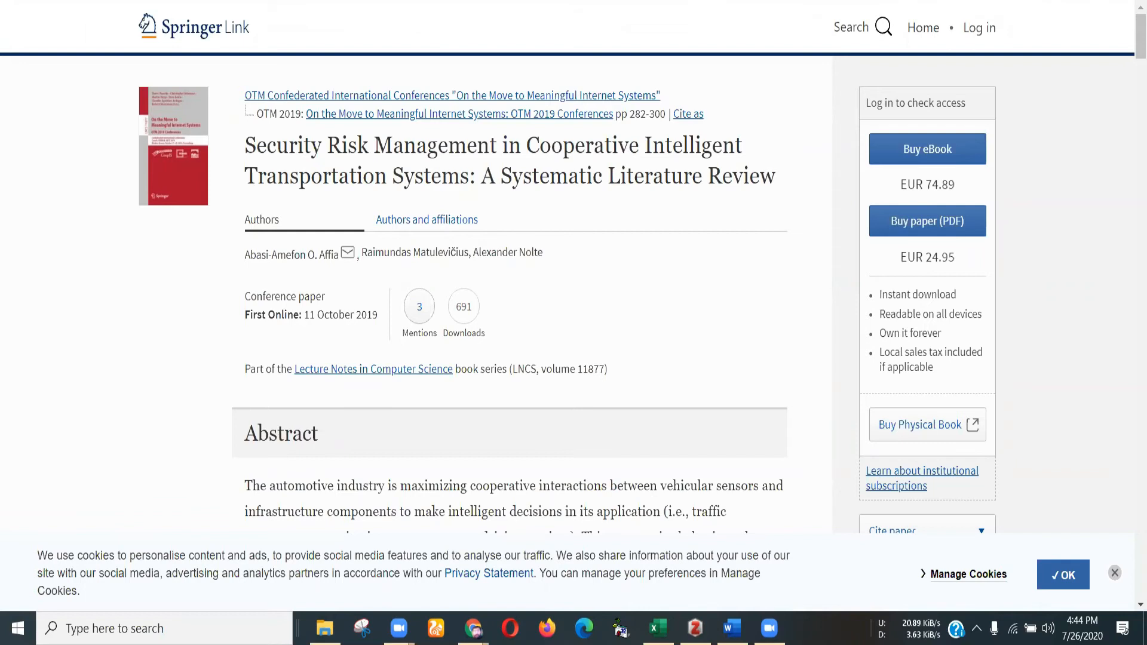
pyautogui.hotkey('ctrl', 'shift', 's')
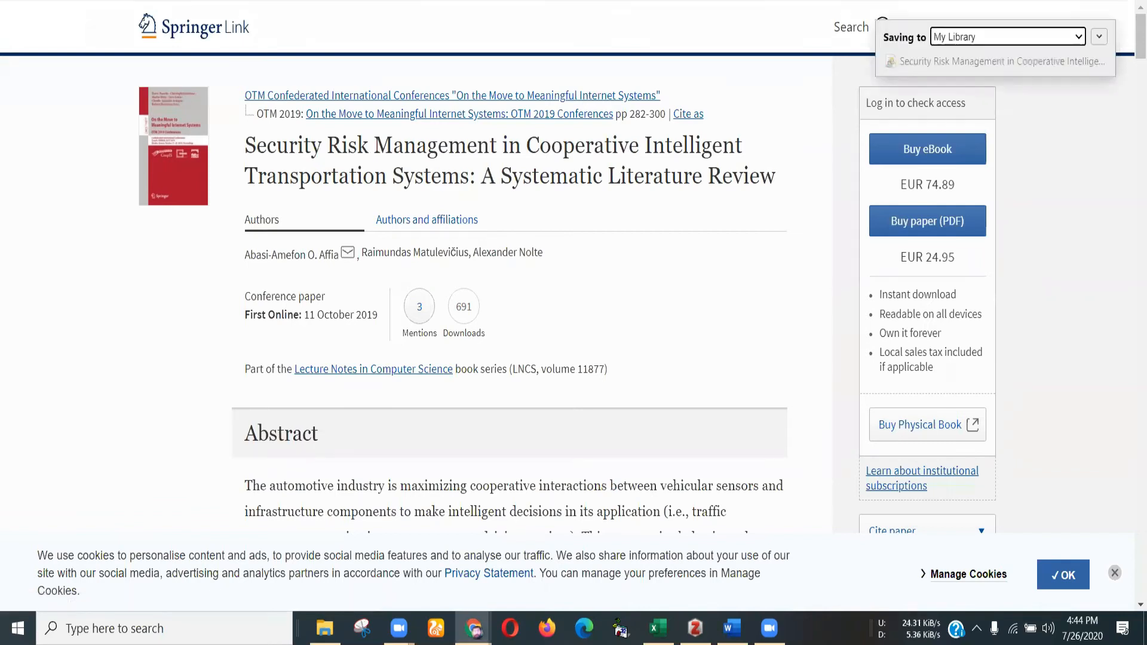
pyautogui.doubleClick(955, 61)
pyautogui.tripleClick(955, 61)
pyautogui.hotkey('ctrl', 'c')
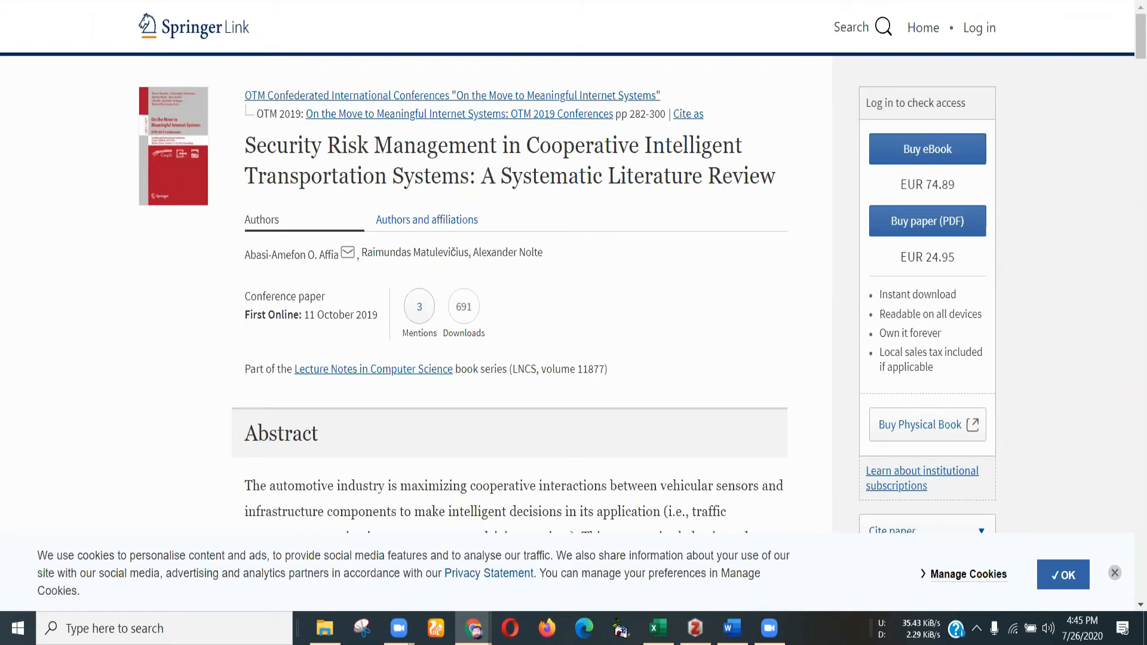
pyautogui.hotkey('ctrl', 'shift', 's')
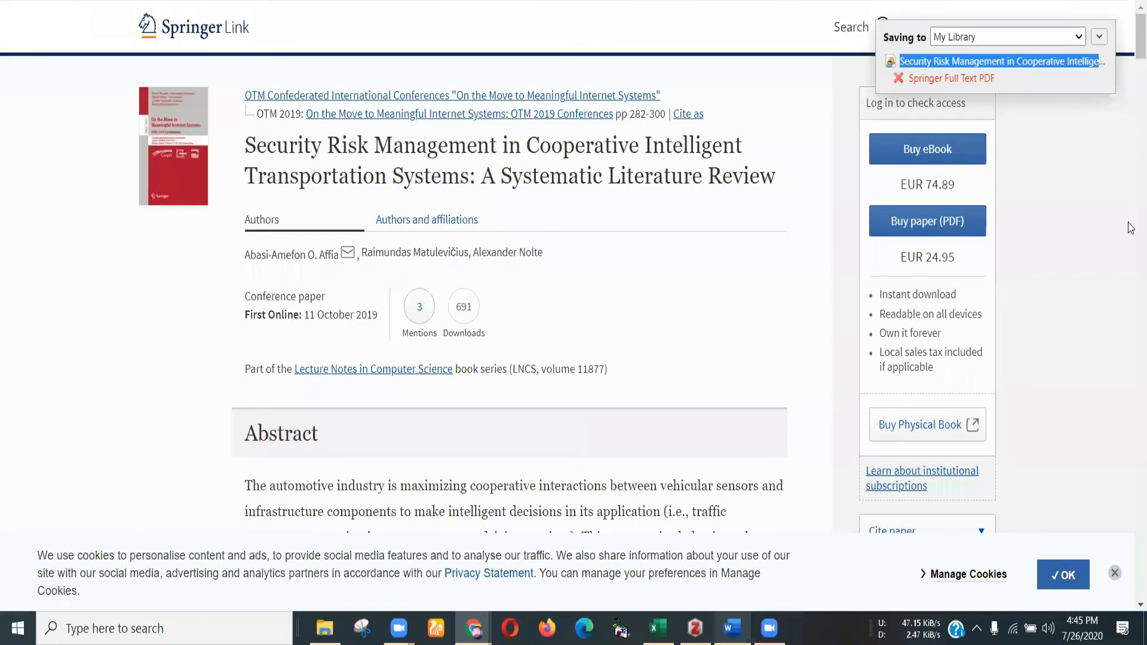
# Step: Switch back to Word and cite "Security Risk Management in Cooperative Intelligent Transportation Systems" after "convenient for the people with disabilities" in the second paragraph
pyautogui.hotkey('alt', 'Tab')
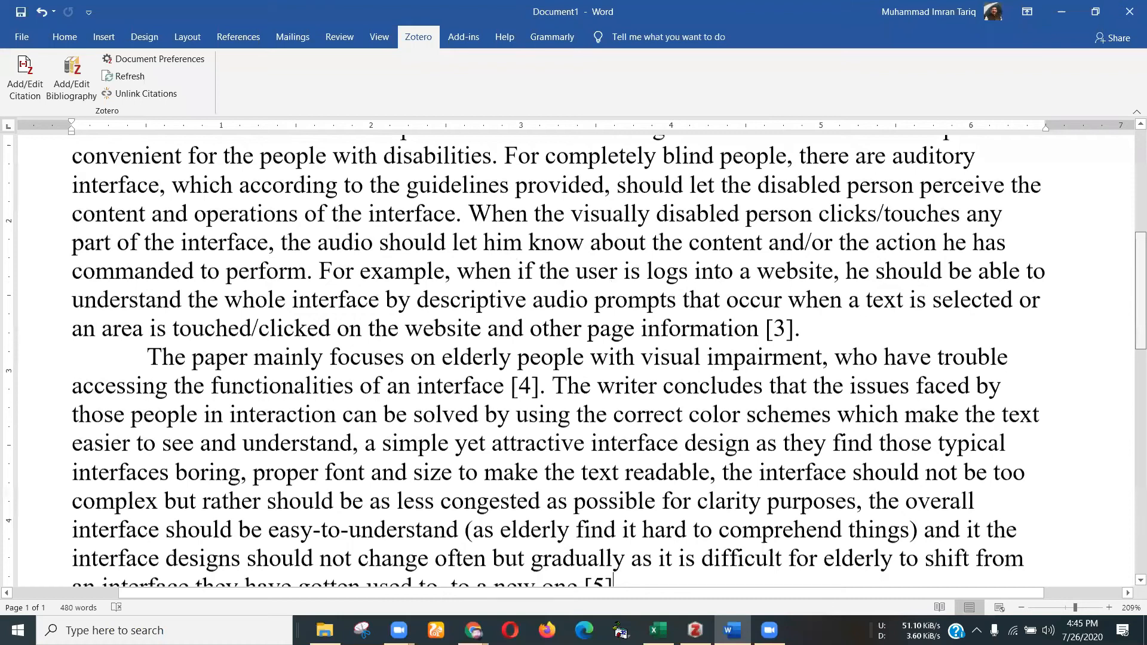
pyautogui.click(34, 88)
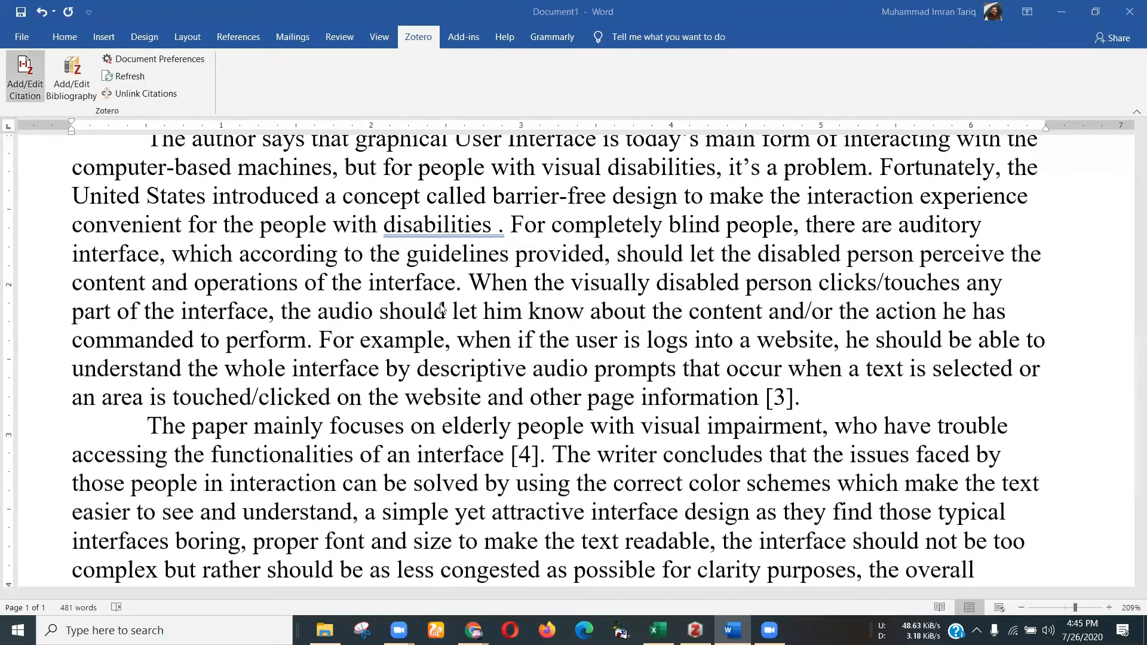
pyautogui.hotkey('ctrl', 'v')
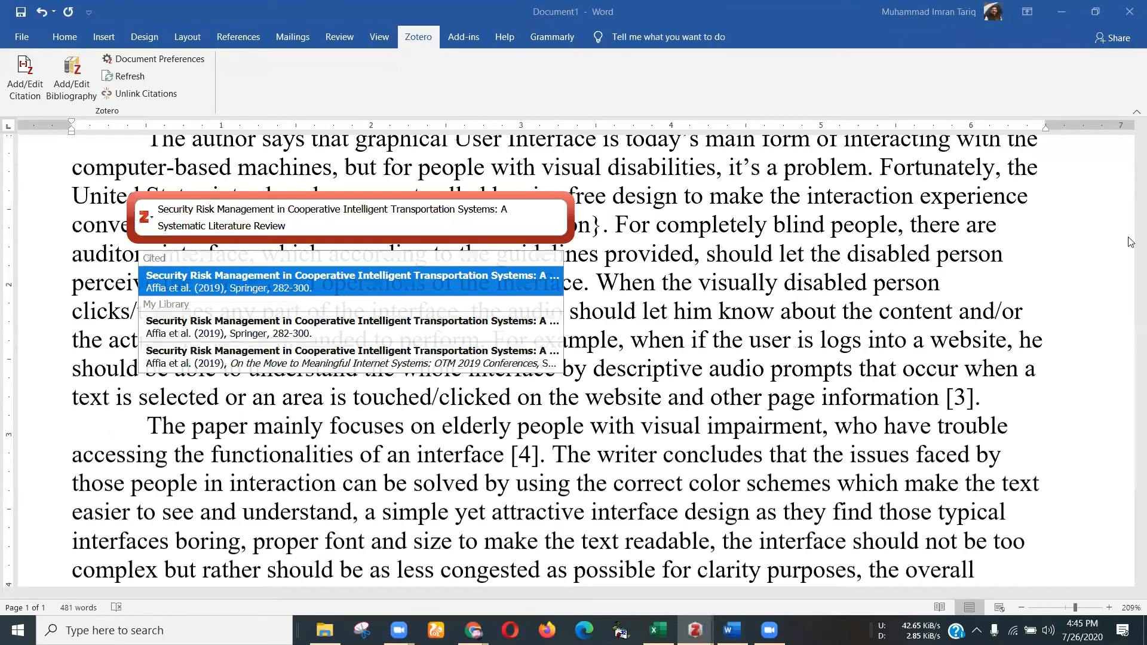
pyautogui.press('Return')
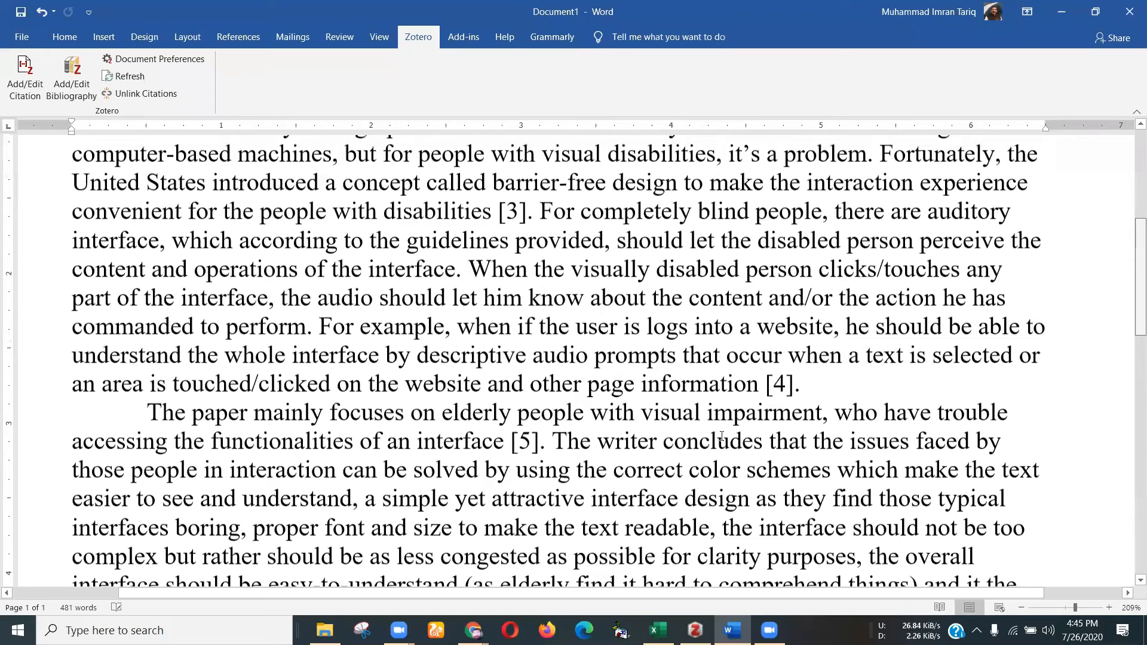
# Step: In the first paragraph, add a space after citation [1] and another before the full stop following "solutions to those problems"
pyautogui.scroll(1, 567, 271)
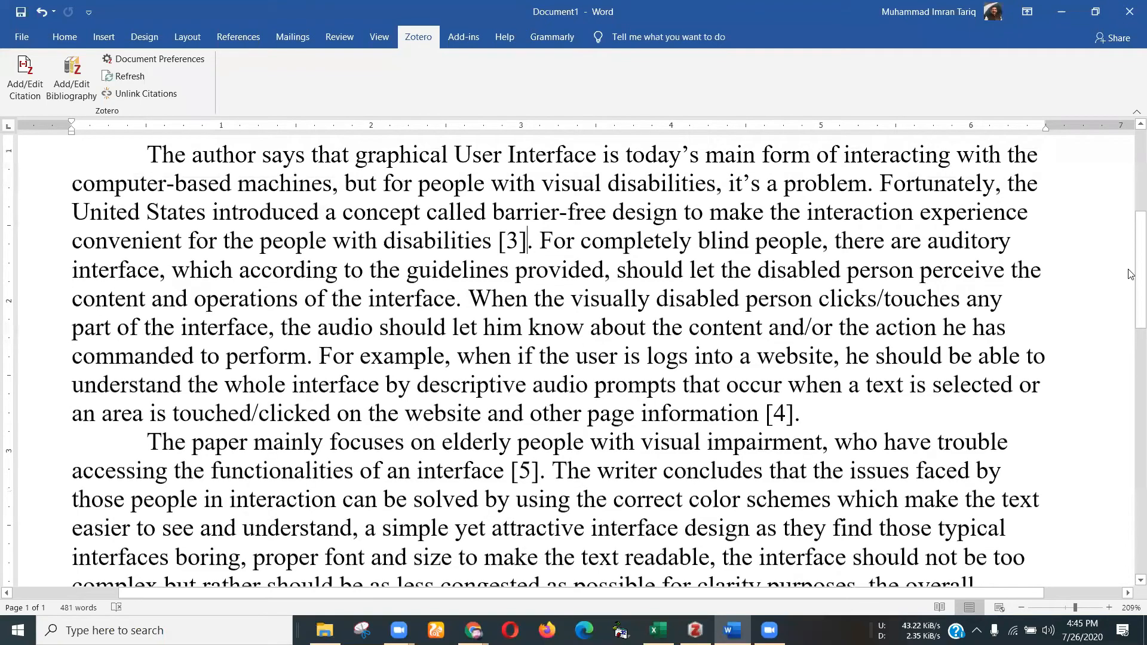
pyautogui.scroll(3, 1131, 218)
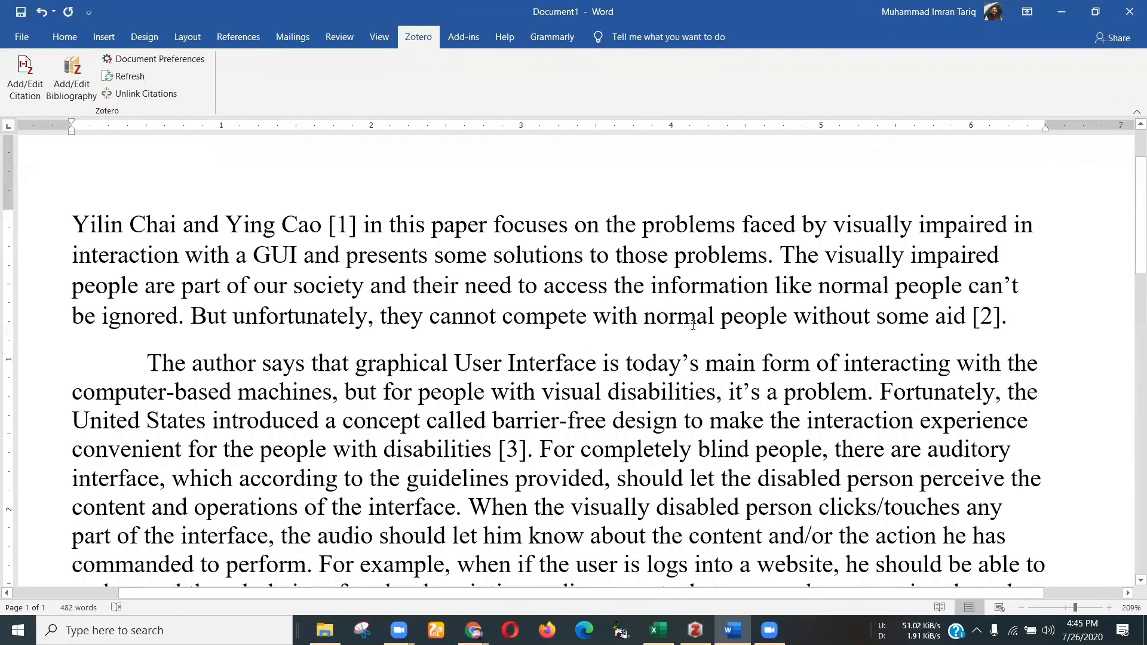
pyautogui.click(770, 260)
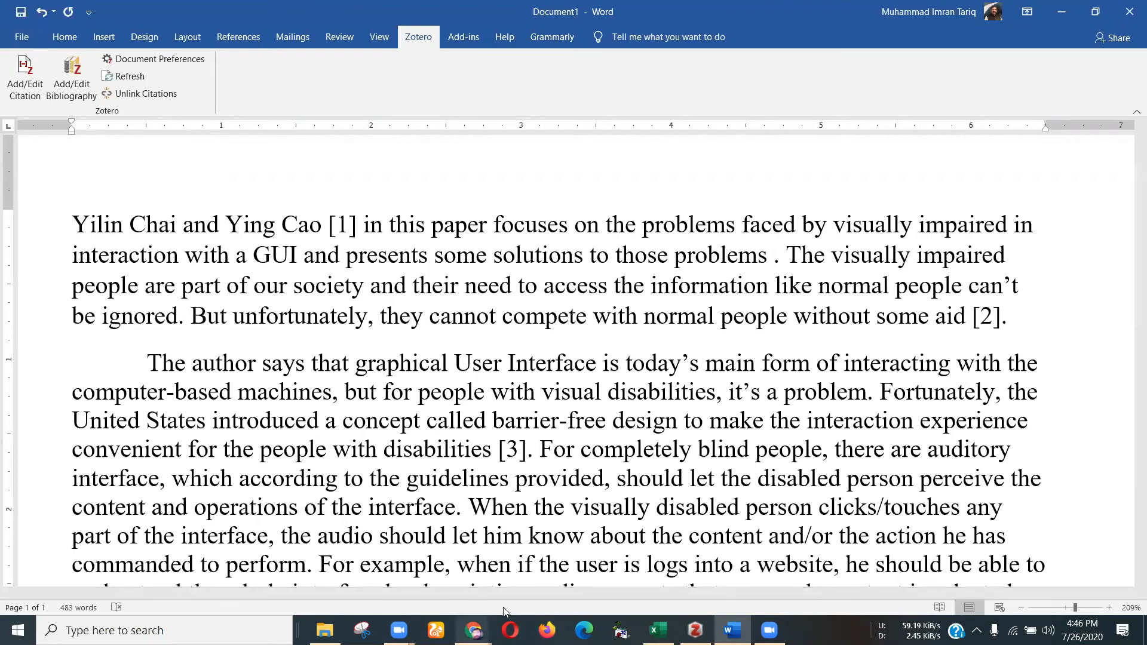
# Step: In Google Scholar, open the articles citing the 2013 IoT security survey and save "A survey on internet of things: Architecture, enabling technologies" to Zotero through RefMan
pyautogui.moveTo(474, 631)
pyautogui.click(531, 556)
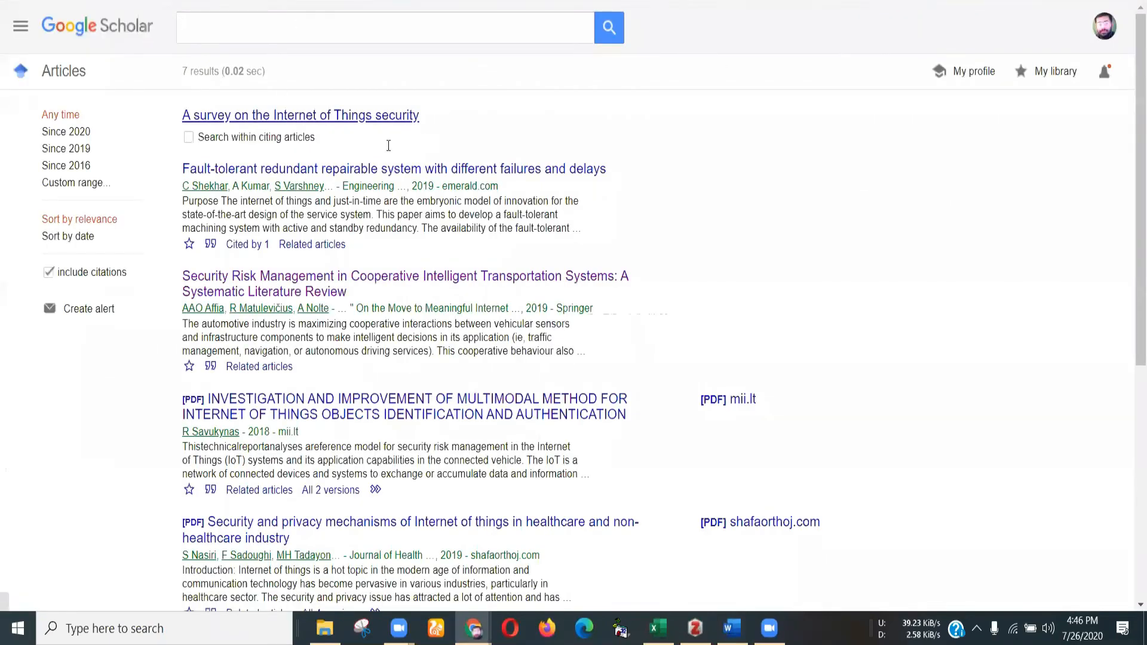
pyautogui.hotkey('alt', 'Left')
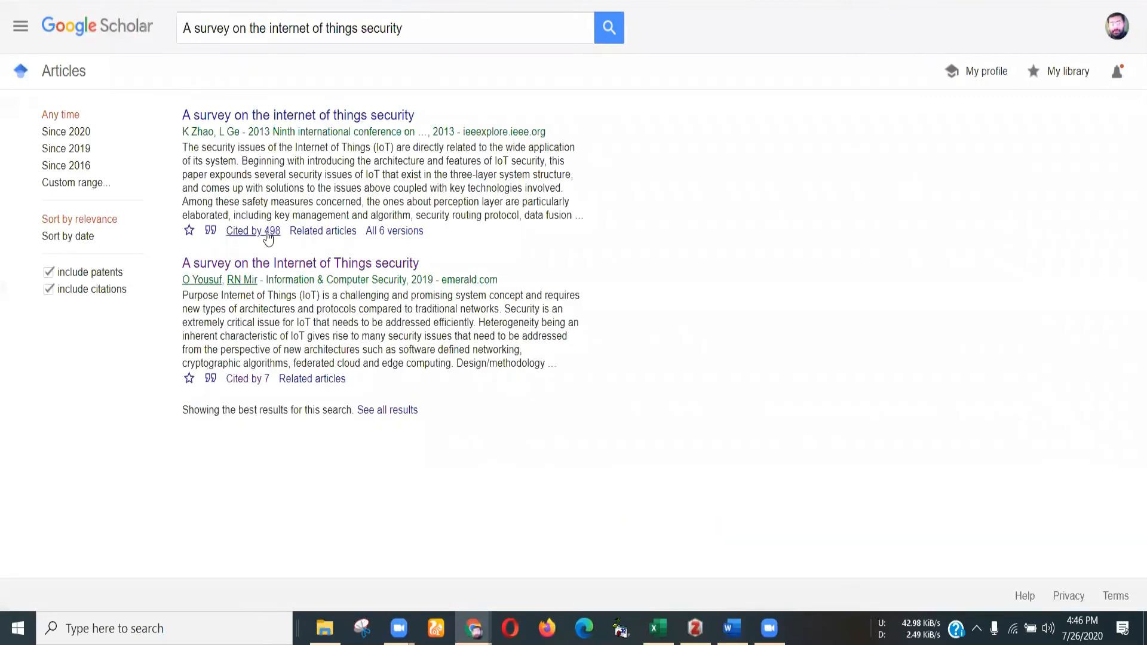
pyautogui.click(267, 233)
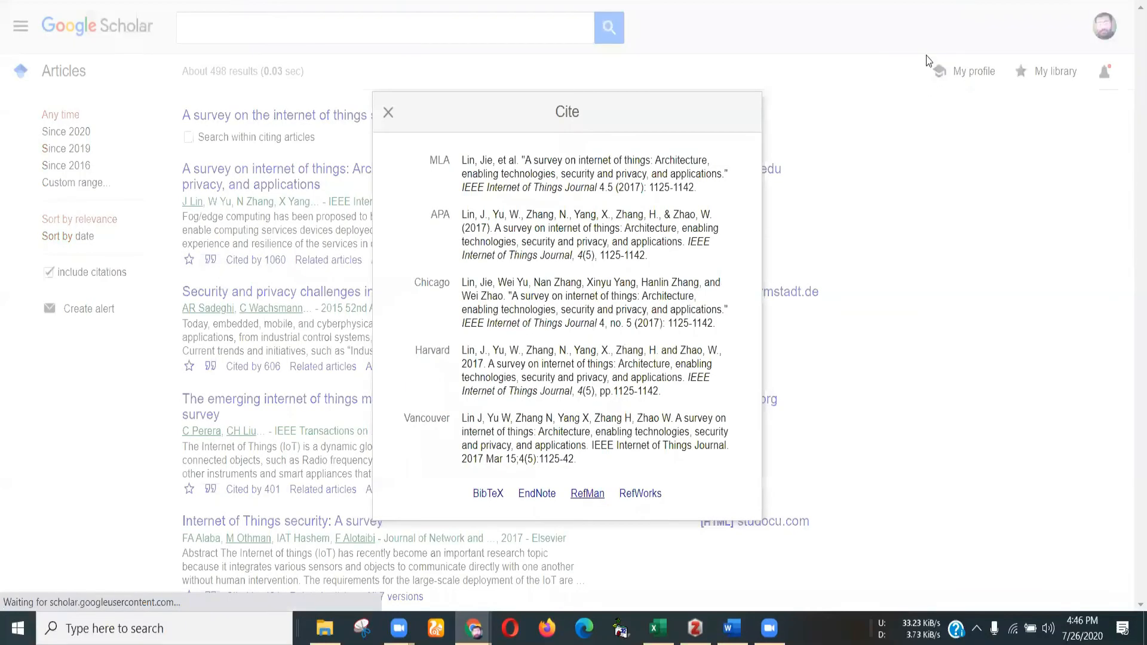
pyautogui.hotkey('ctrl', 'shift', 's')
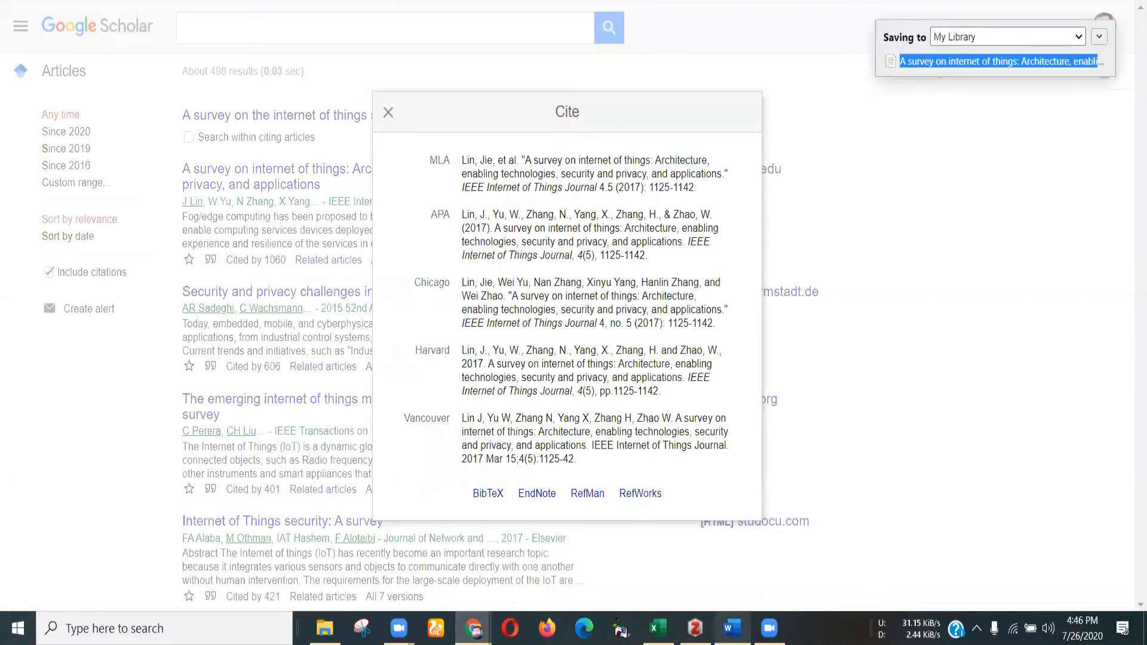
# Step: Switch to Word and cite "A survey on internet of things: Architecture, enabling technologies, security and privacy, and applications" after "solutions to those problems" in the first paragraph
pyautogui.click(732, 627)
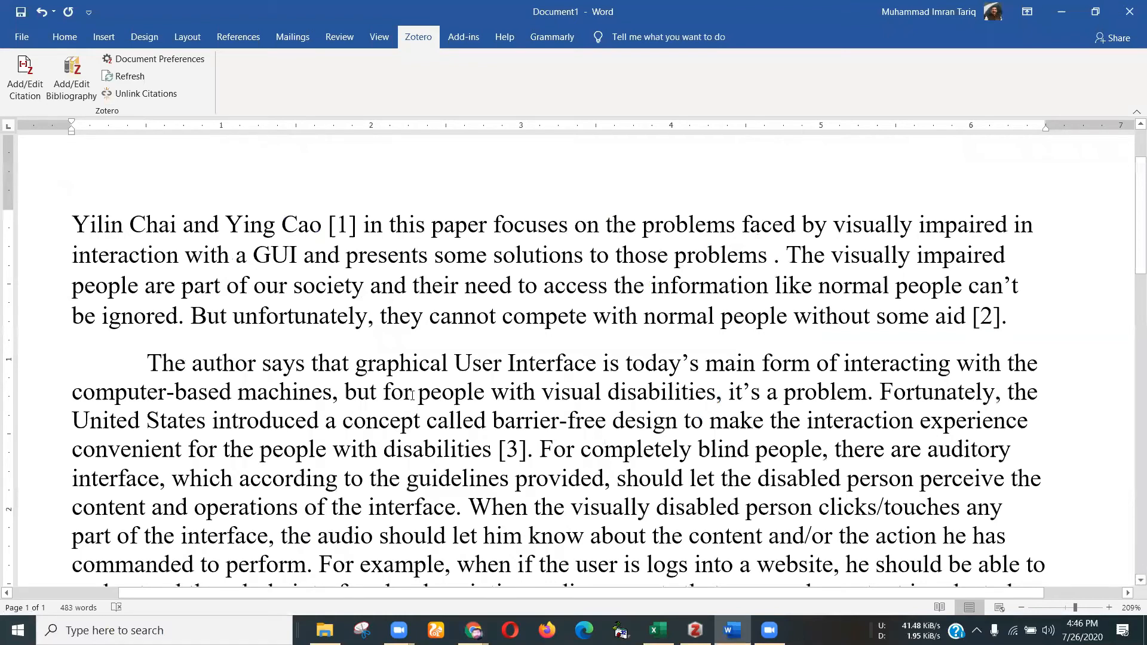
pyautogui.click(28, 92)
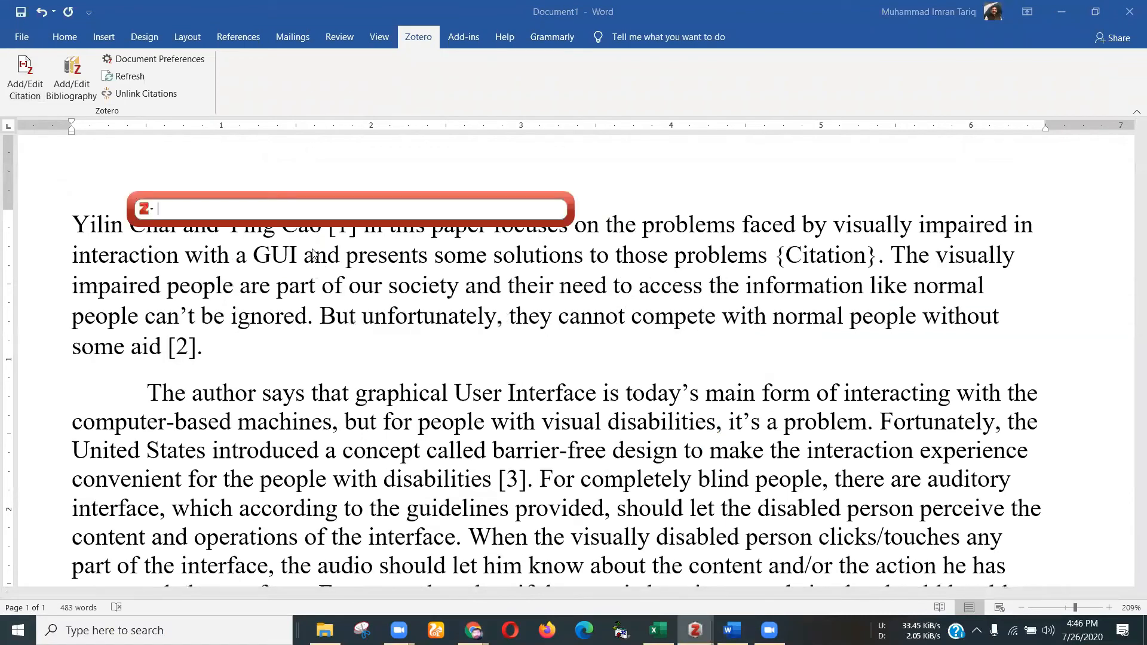
pyautogui.write('A survey on internet of things: Architecture, enabling technologies, security and privacy, and applications')
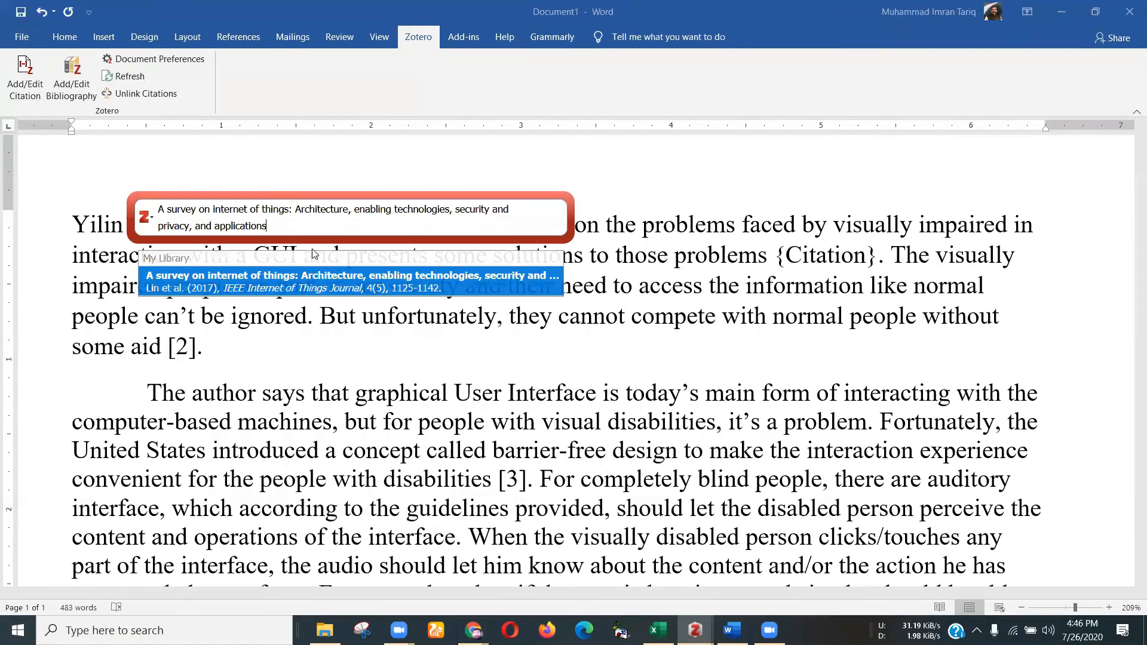
pyautogui.press('Return')
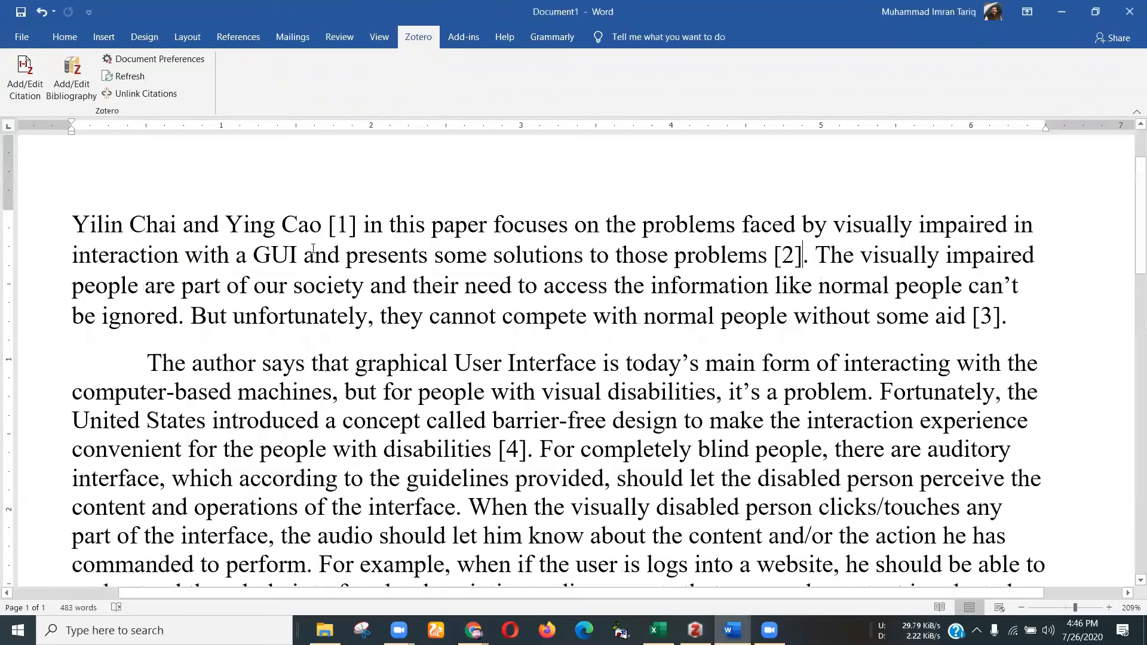
# Step: Review the numbering of the in-text citations against the order of entries in the References list
pyautogui.click(774, 258)
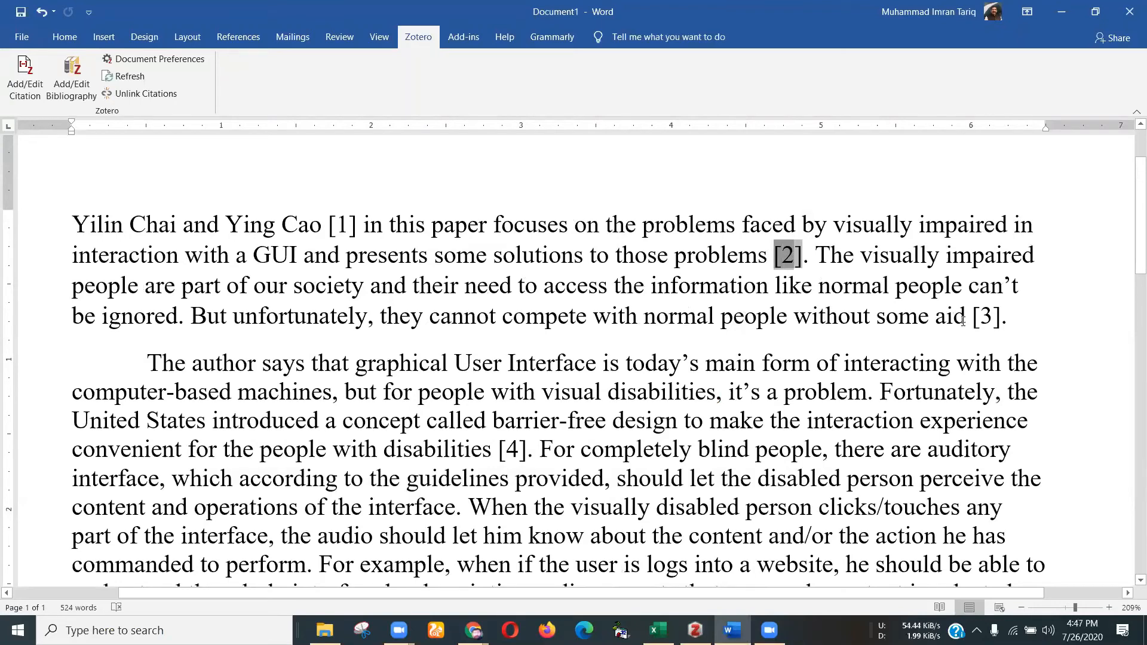
pyautogui.doubleClick(986, 316)
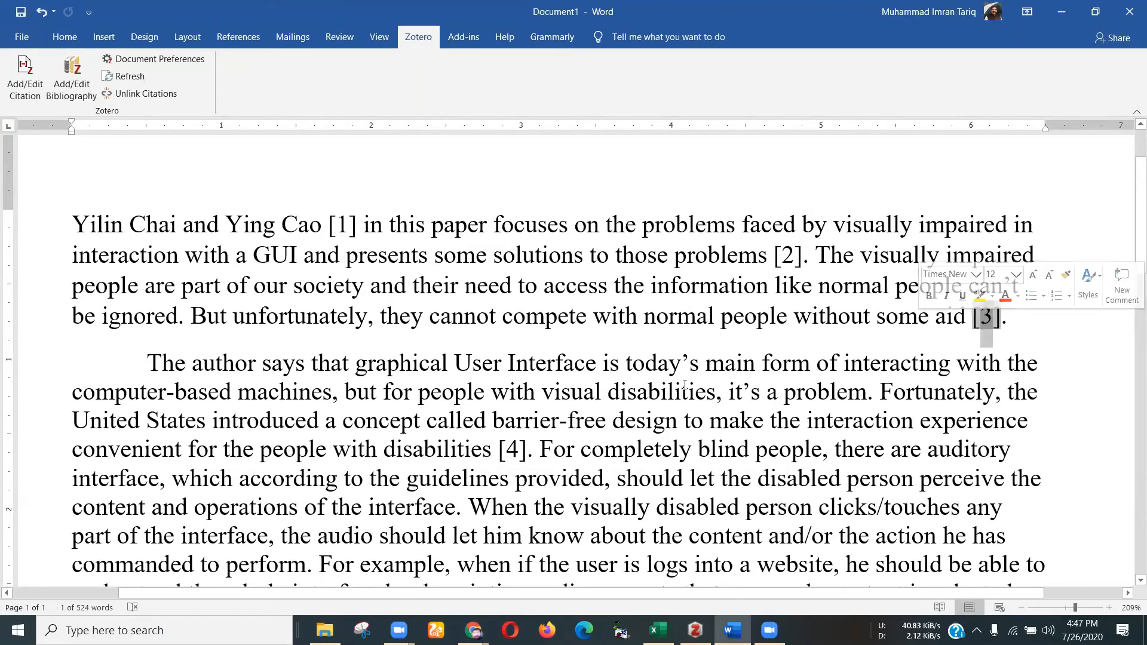
pyautogui.moveTo(500, 450); pyautogui.dragTo(515, 449)
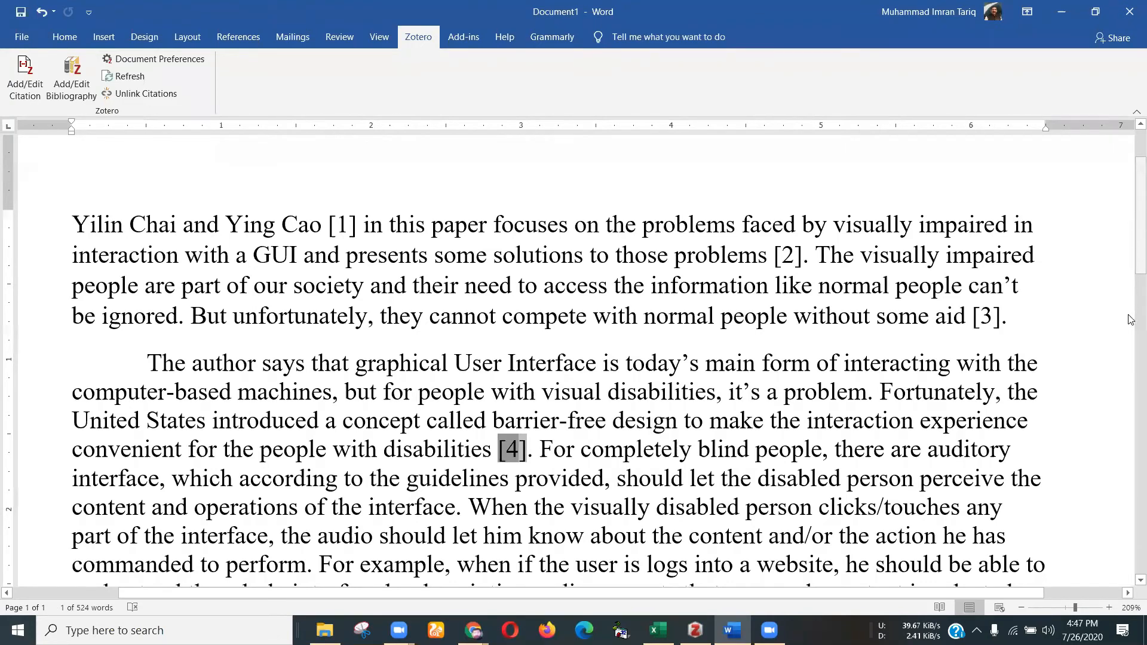
pyautogui.moveTo(1131, 320); pyautogui.dragTo(1131, 453)
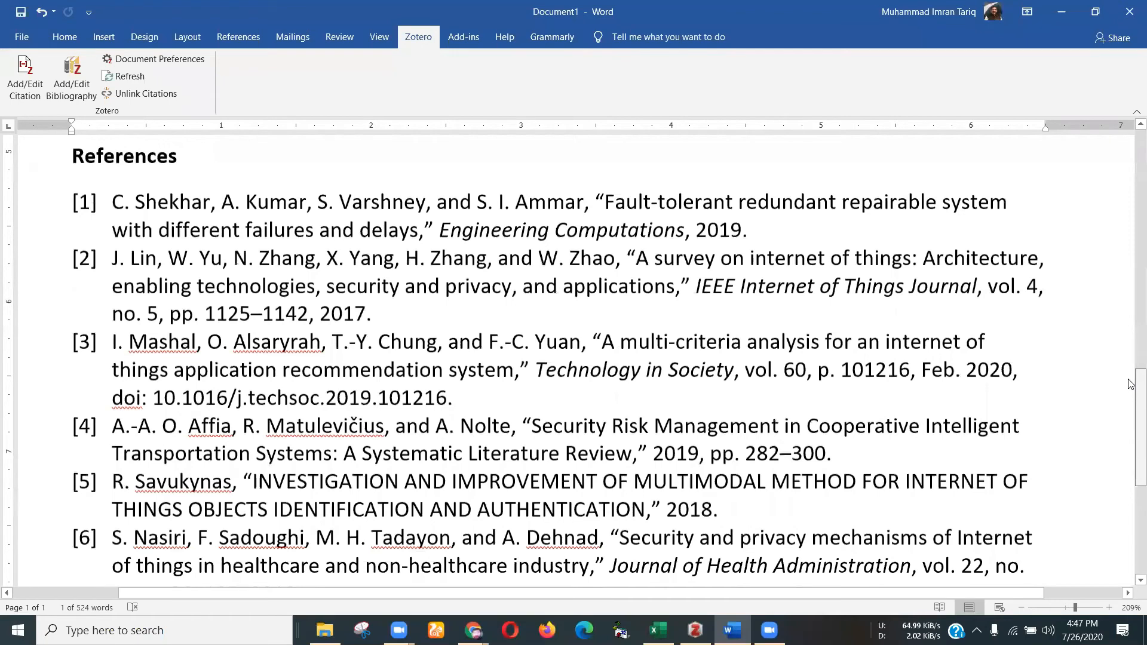
pyautogui.scroll(3, 1131, 383)
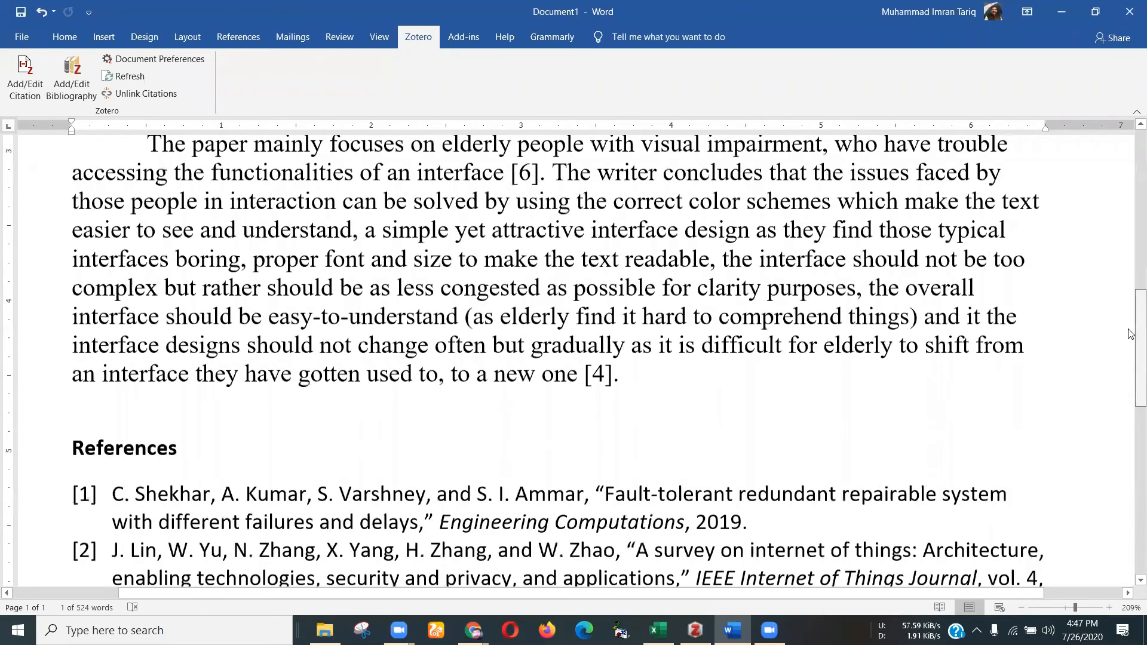
pyautogui.scroll(1, 1131, 333)
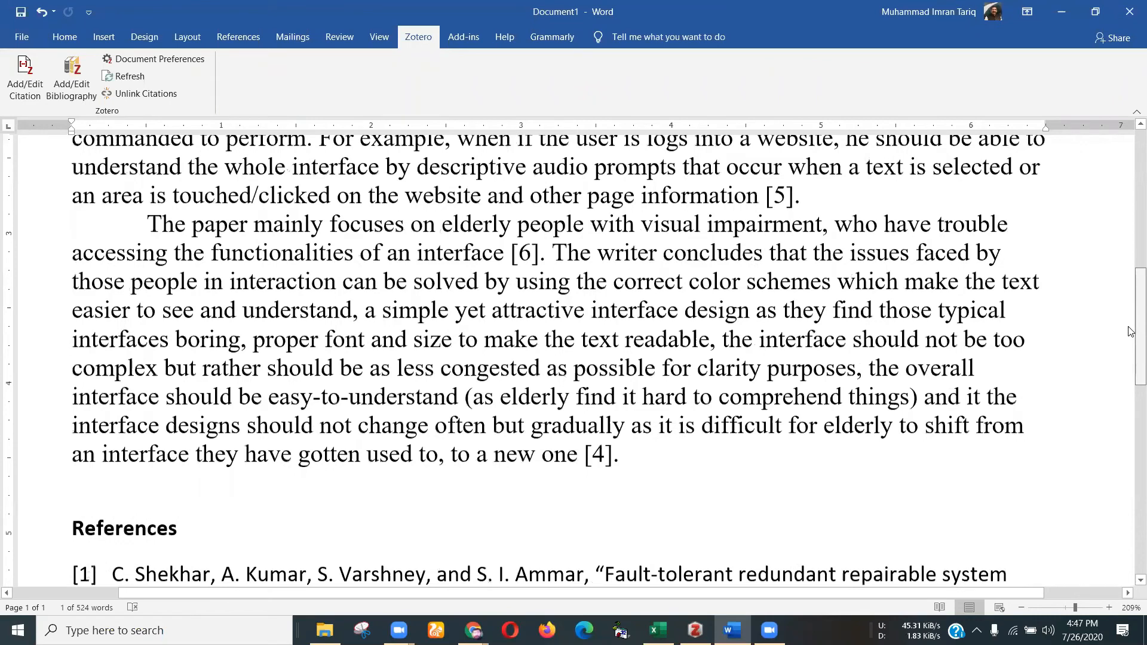
pyautogui.scroll(2, 1131, 281)
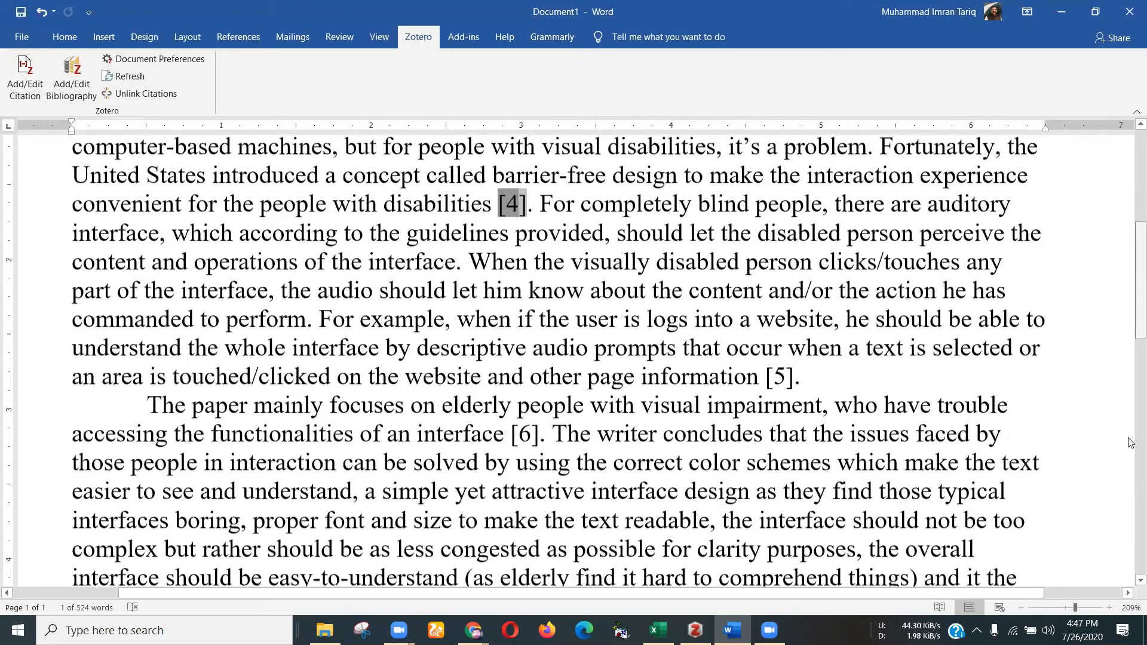
pyautogui.scroll(-1, 1131, 281)
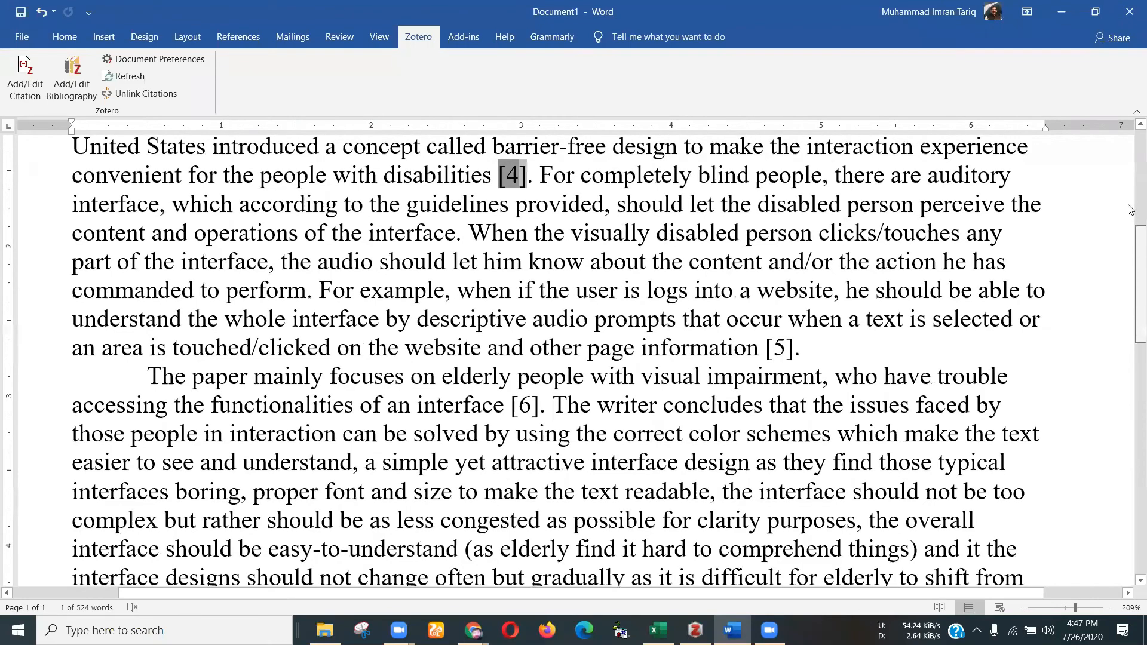
pyautogui.scroll(4, 1131, 191)
pyautogui.scroll(1, 1130, 179)
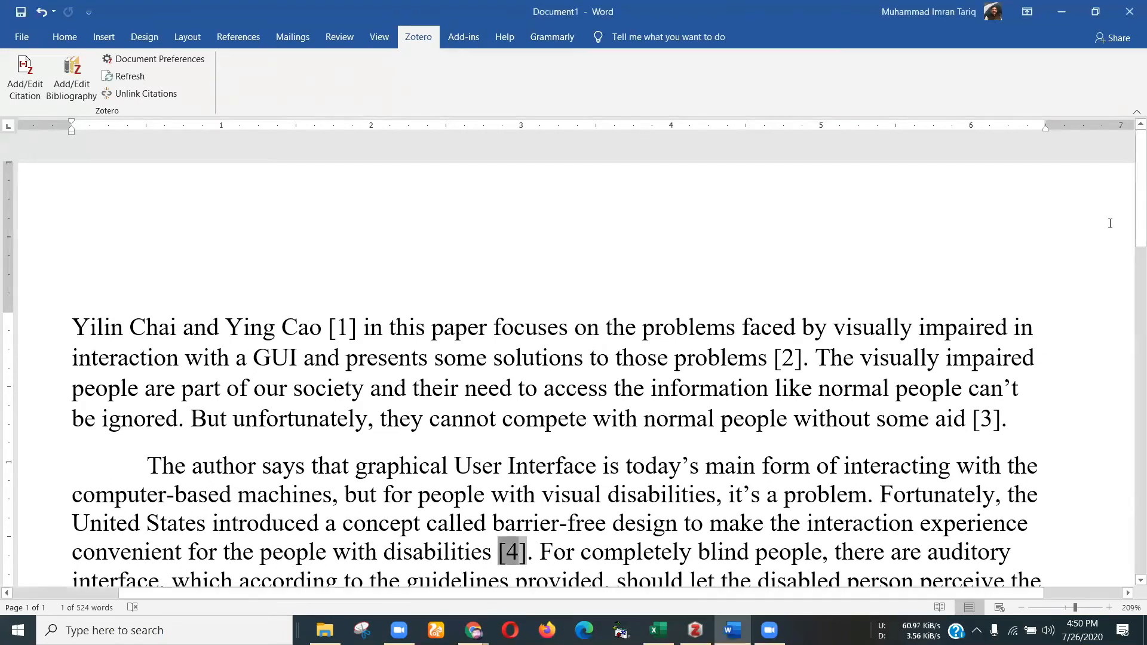
# Step: Above the first paragraph, add the headings "Abstract" and "1. Introduction" with indented sub-items 1.1 and 1.2
pyautogui.scroll(-2, 1130, 230)
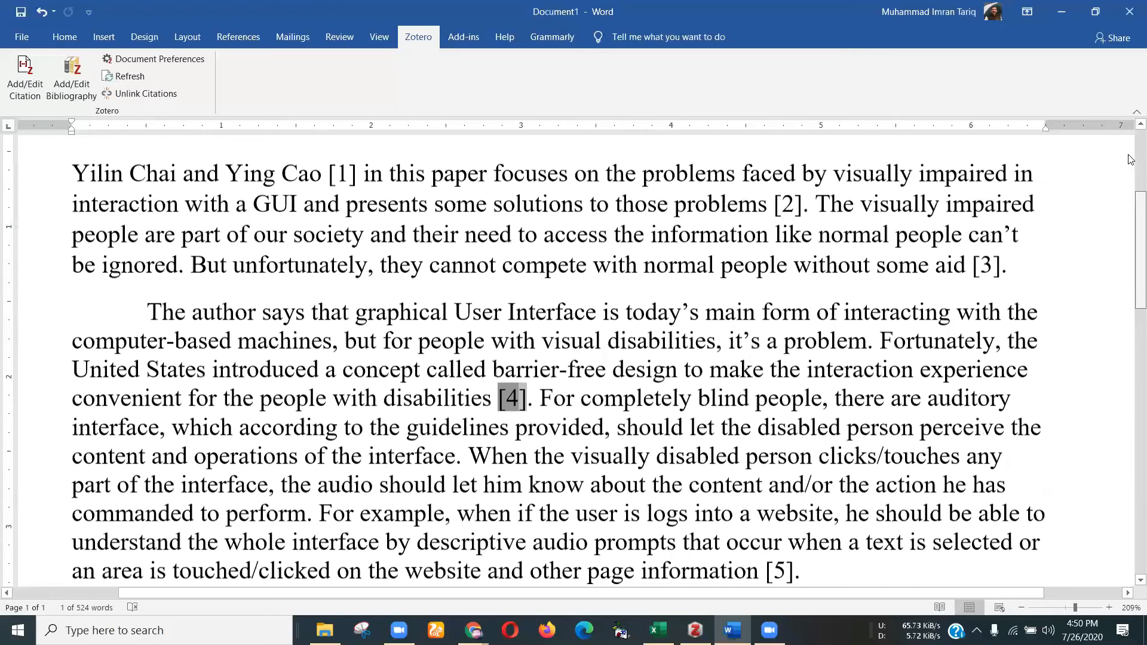
pyautogui.scroll(2, 1131, 159)
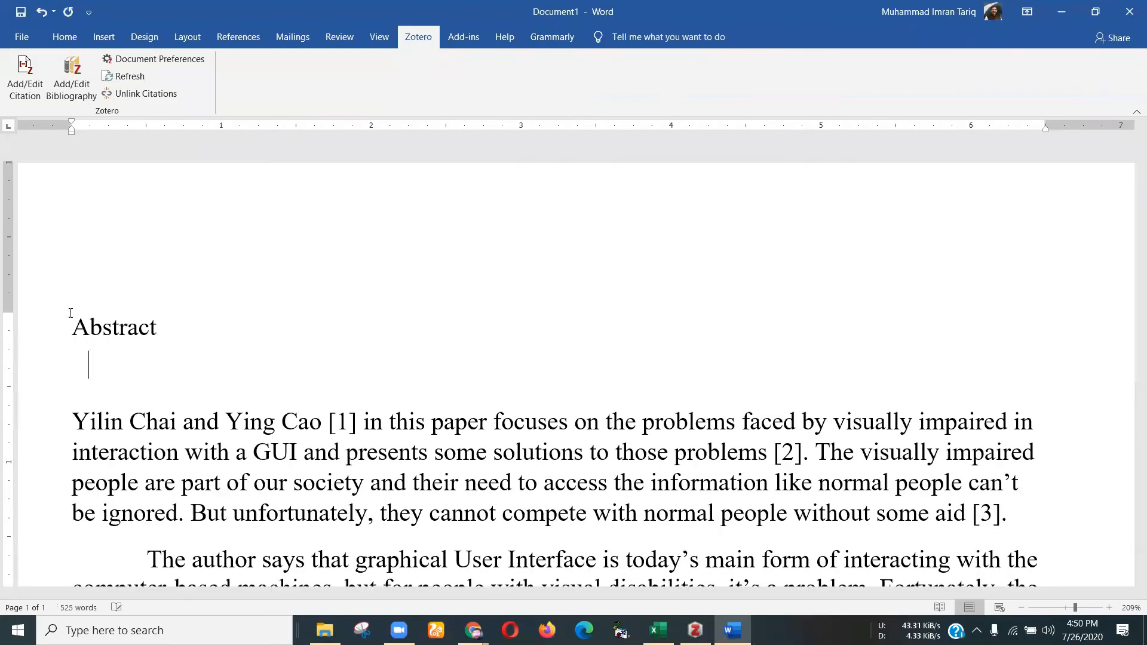
pyautogui.write('I')
pyautogui.press('BackSpace')
pyautogui.write('1.')
pyautogui.write('Introduction')
pyautogui.press('Return')
pyautogui.press('Tab')
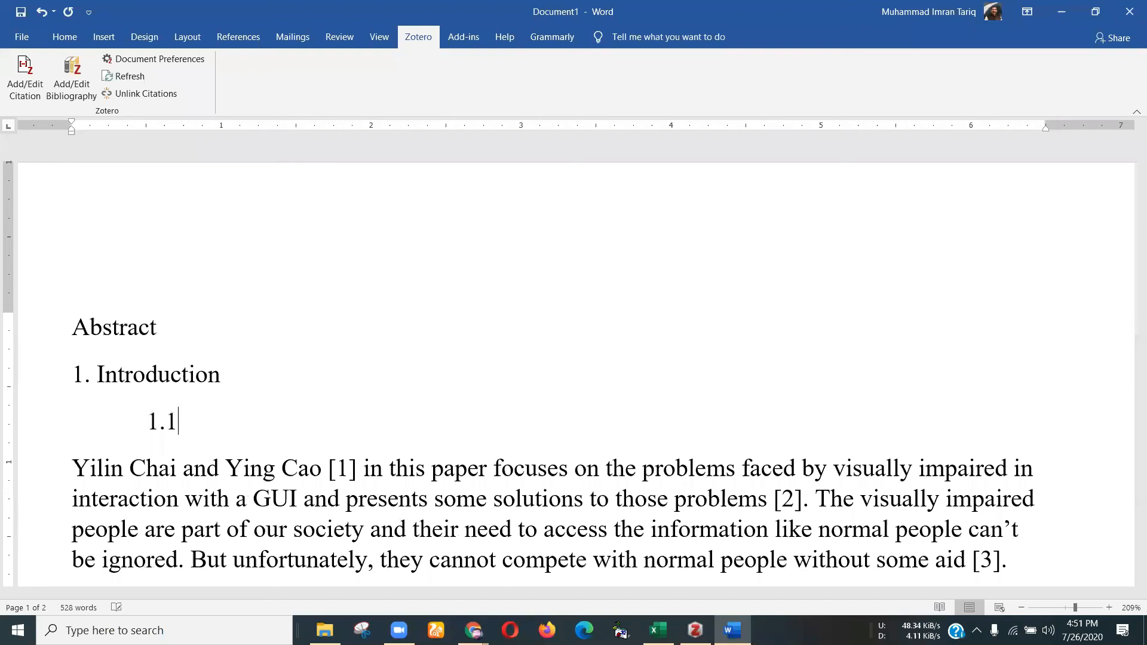
pyautogui.press('Return')
pyautogui.press('Return')
pyautogui.hotkey('shift', 'Tab')
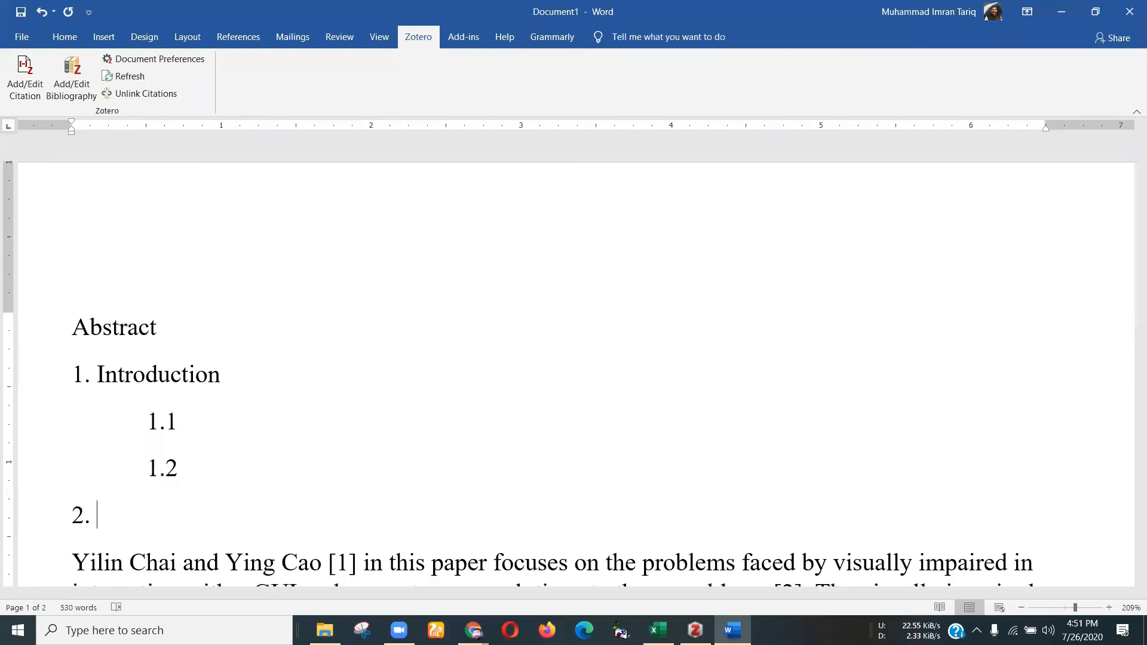
# Step: Below sub-item 1.2, add the unindented headings "2. Literature Review" and "3. Methodology"
pyautogui.write('Literature')
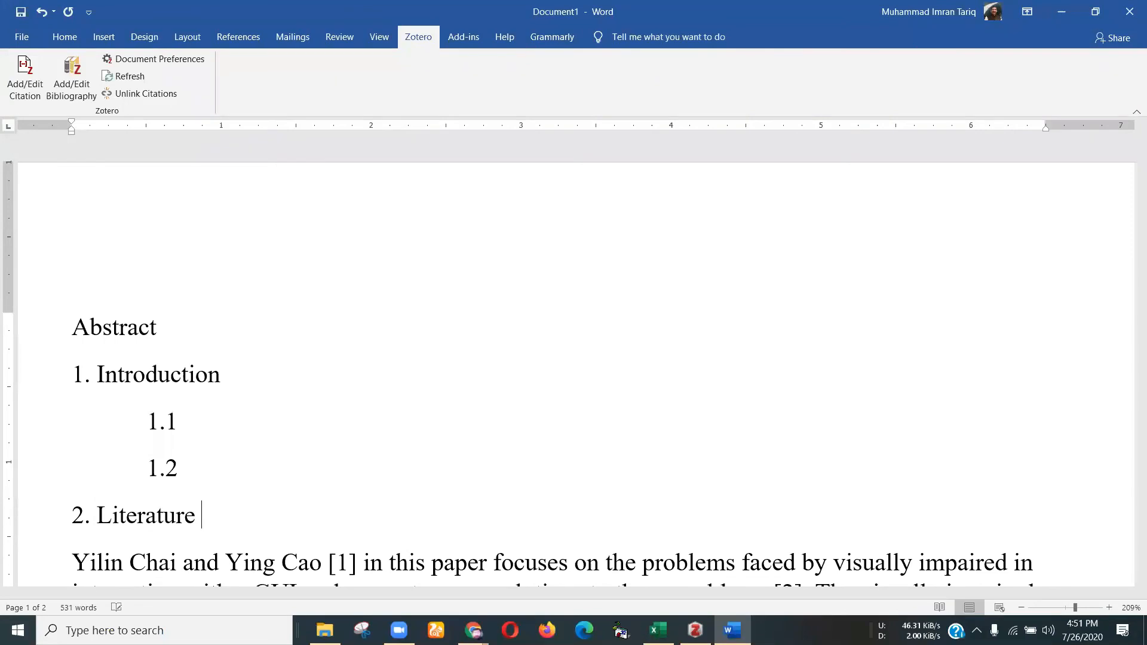
pyautogui.write('Review')
pyautogui.press('Return')
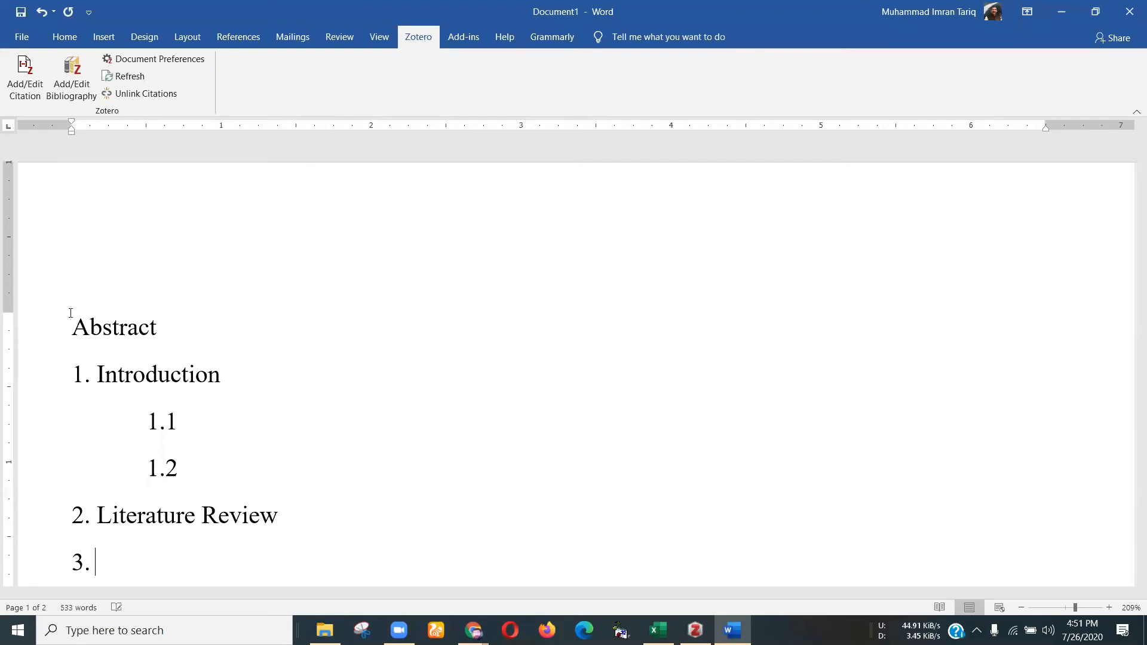
pyautogui.write('Methodlogy')
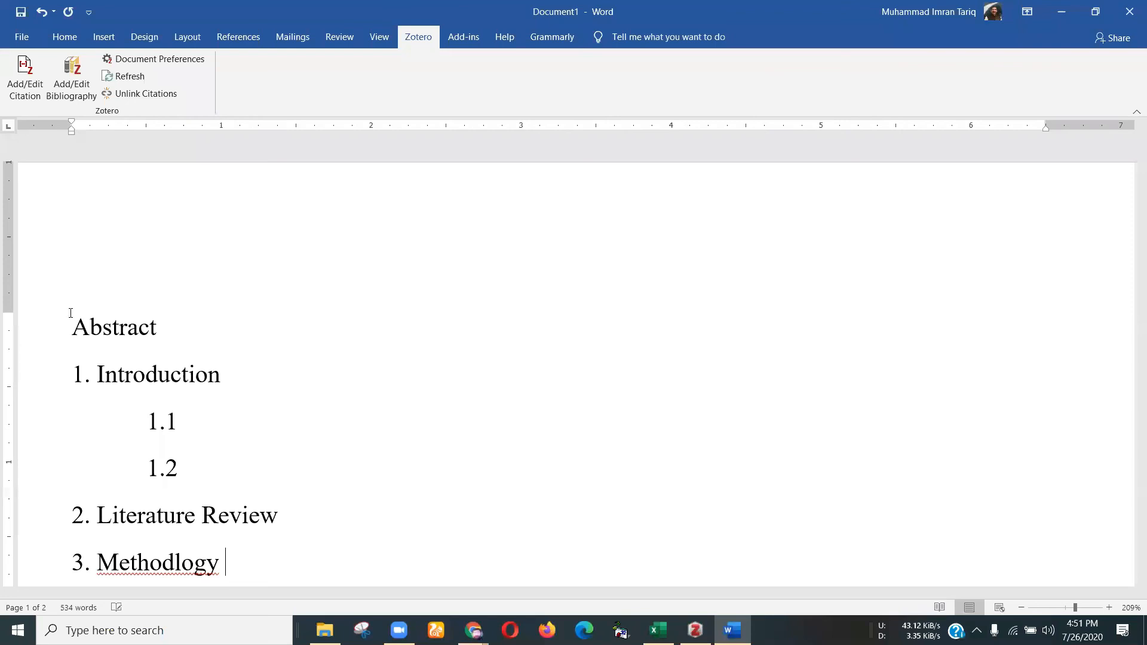
pyautogui.click(175, 563)
pyautogui.write('o')
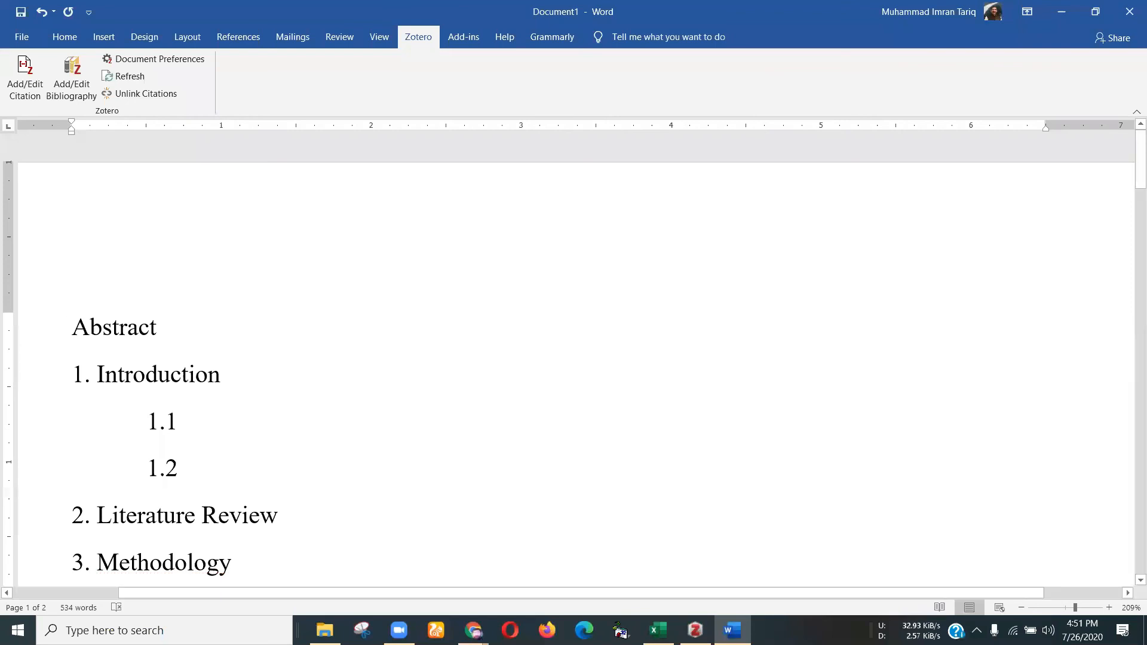
# Step: Add the heading "4. Results and discussion" on its own line below "3. Methodology"
pyautogui.write('a')
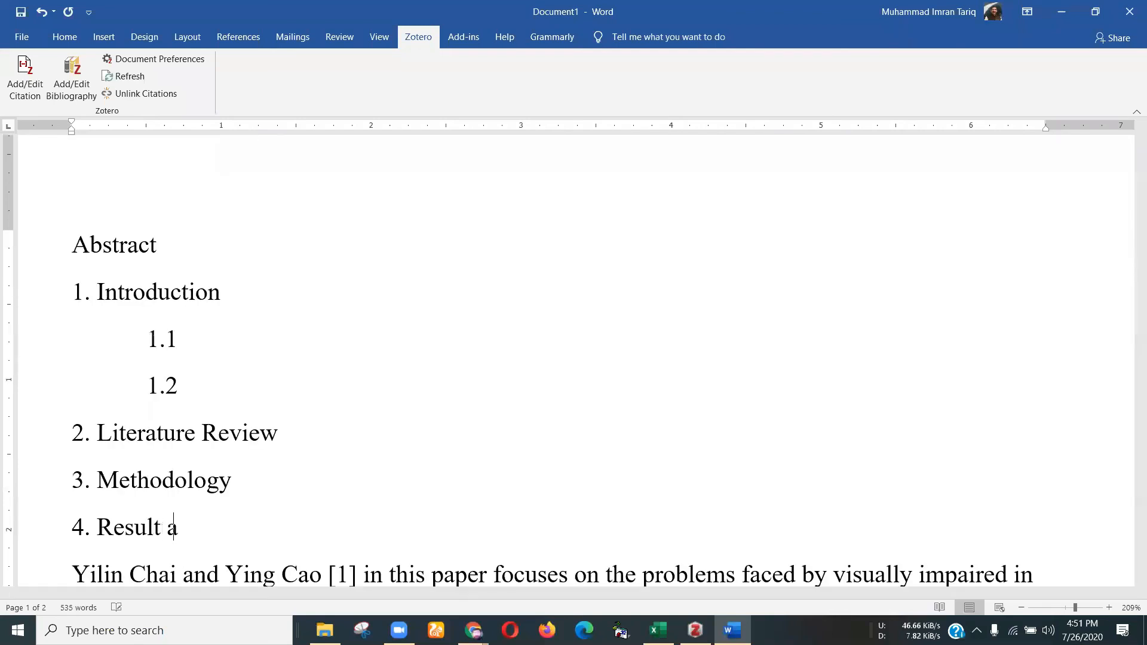
pyautogui.write('nd discussion')
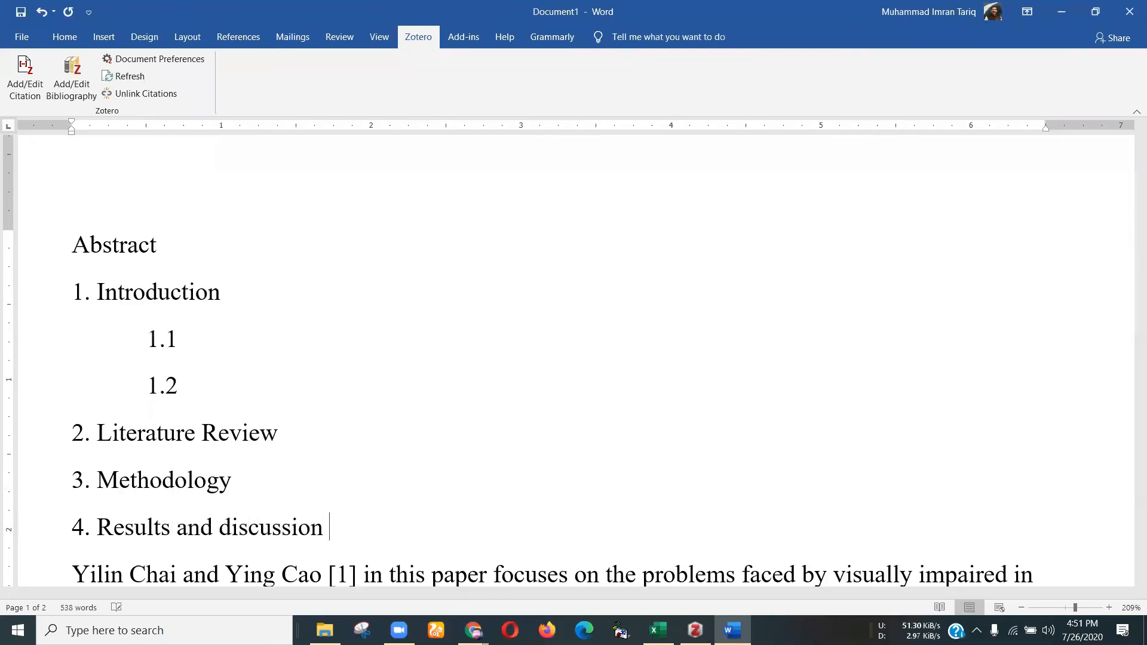
pyautogui.press('Return')
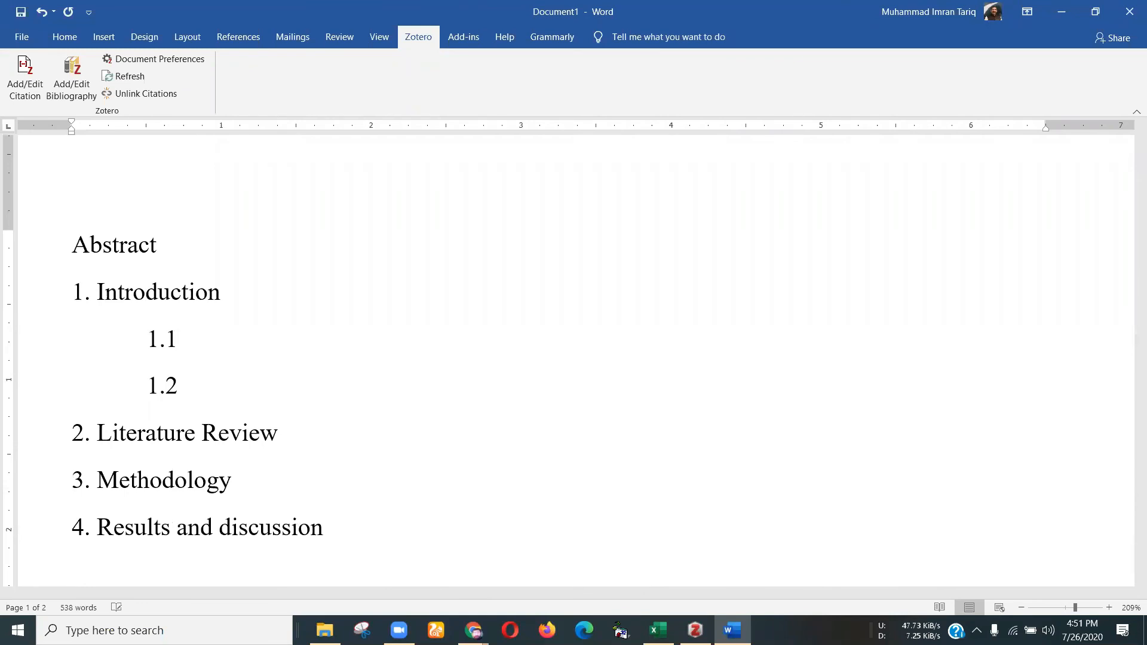
# Step: Finish the outline with the headings "5. Conclusion" and an unnumbered "References" below "4. Results and discussion"
pyautogui.write('Conclusion')
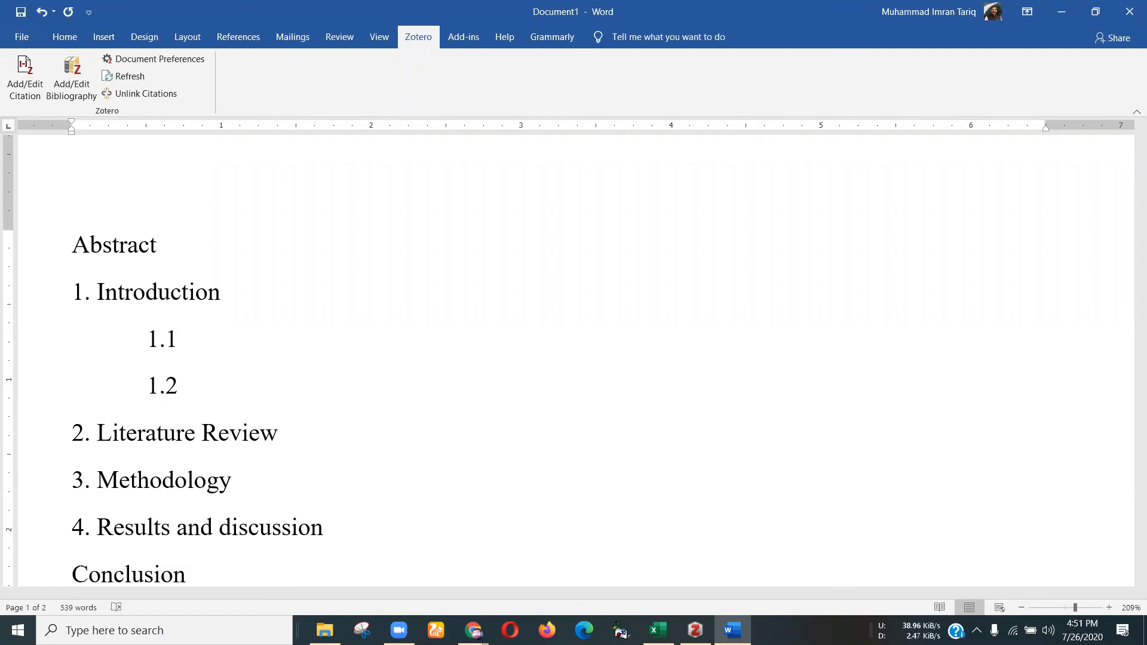
pyautogui.press('Return')
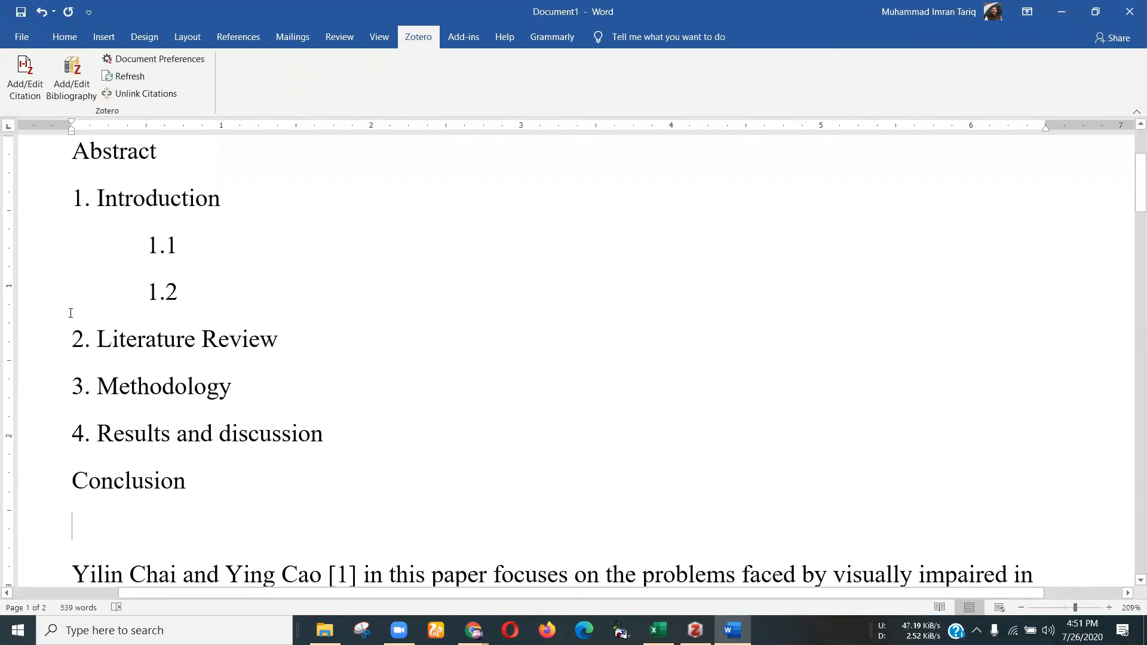
pyautogui.write('Refe')
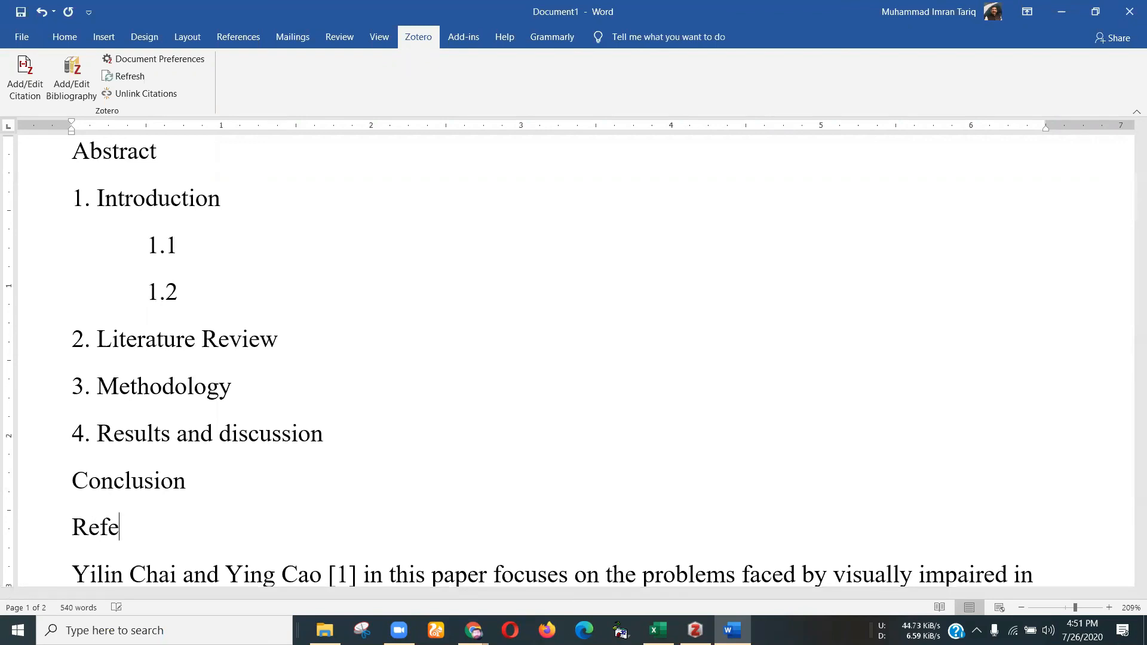
pyautogui.write('rences')
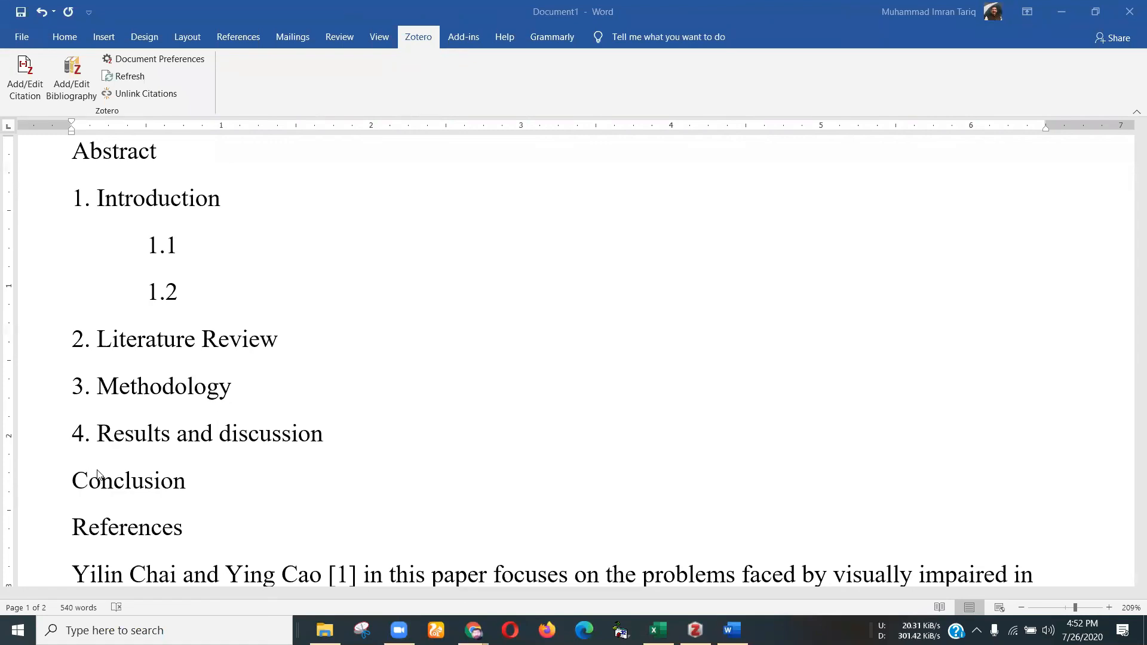
pyautogui.click(131, 429)
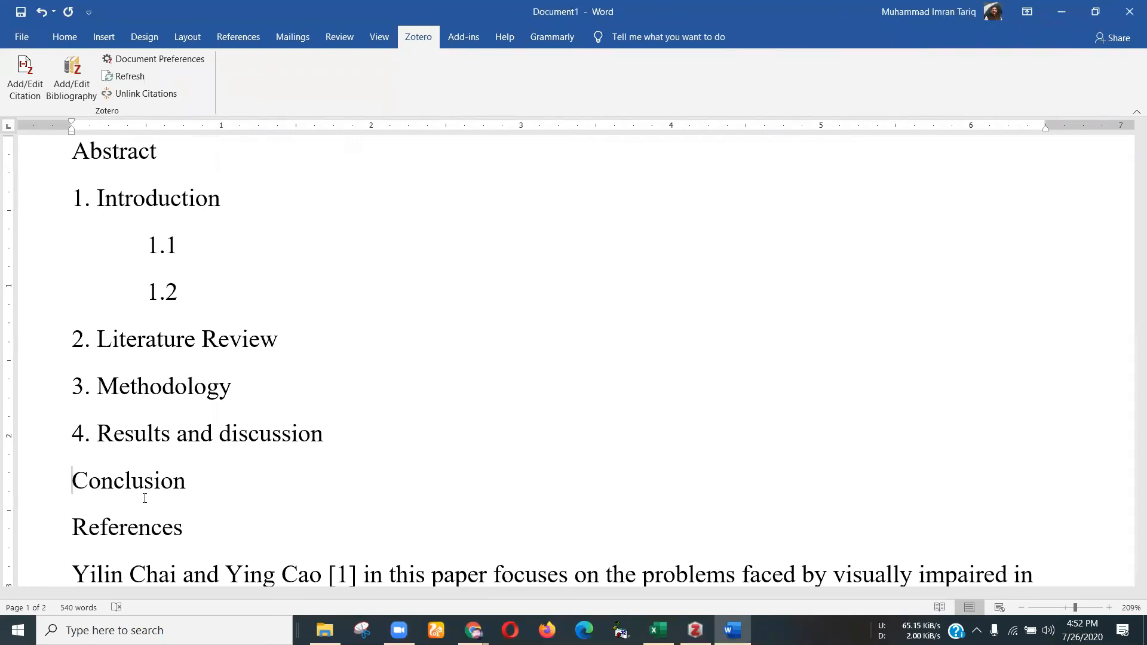
pyautogui.write('5.')
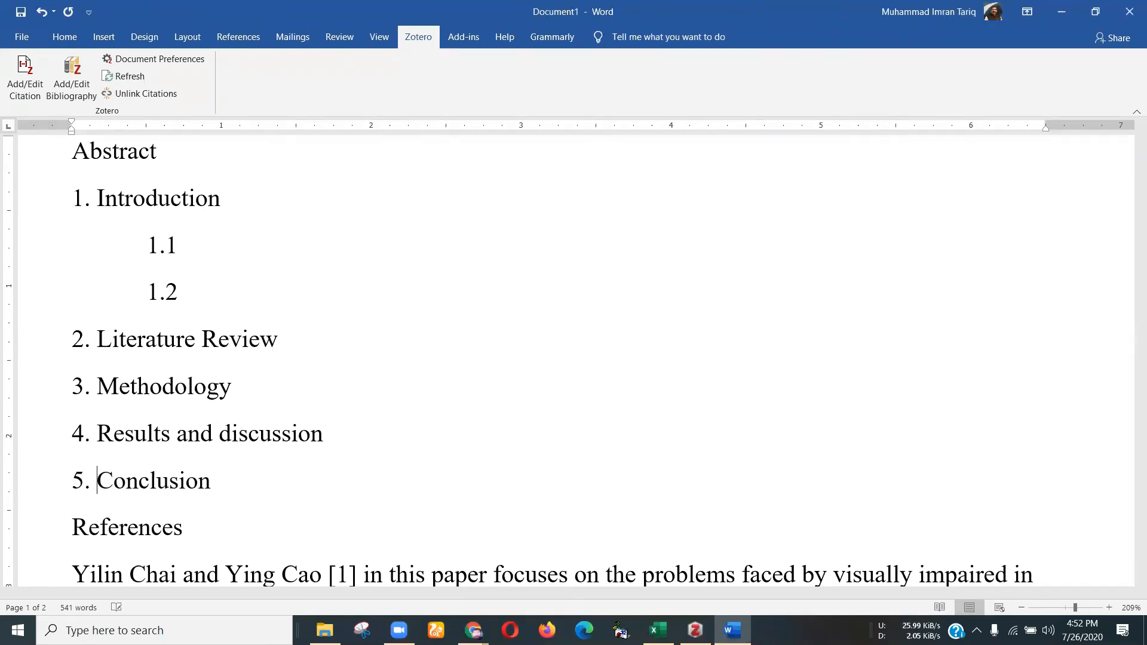